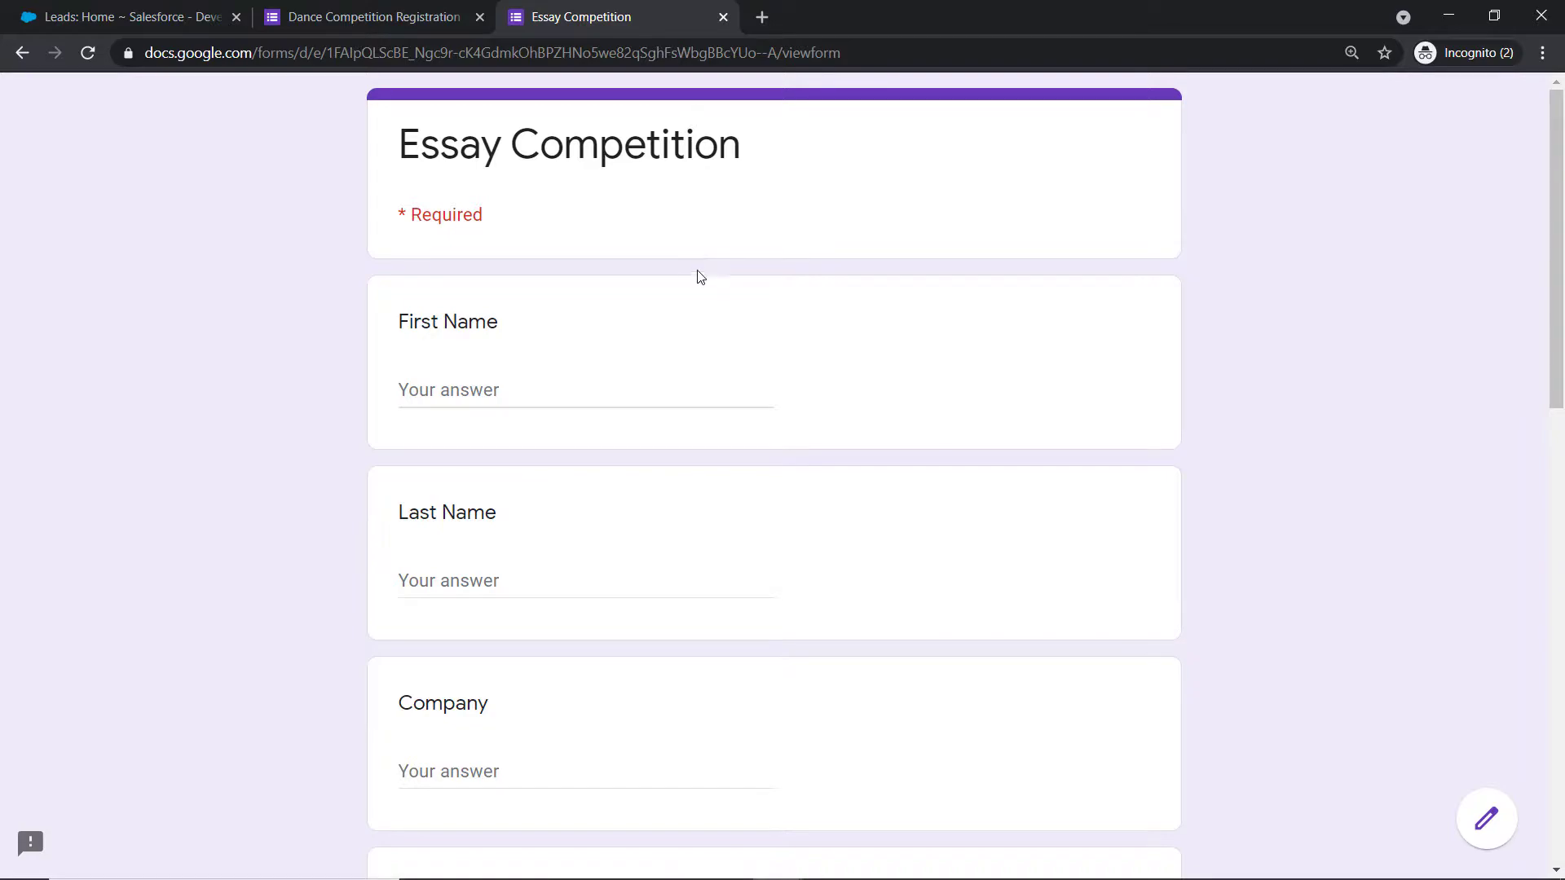
Autofill the form from the first saved contact and change the Company answer to Tesla.
{"action": "left_click", "coordinate": [561, 377]}
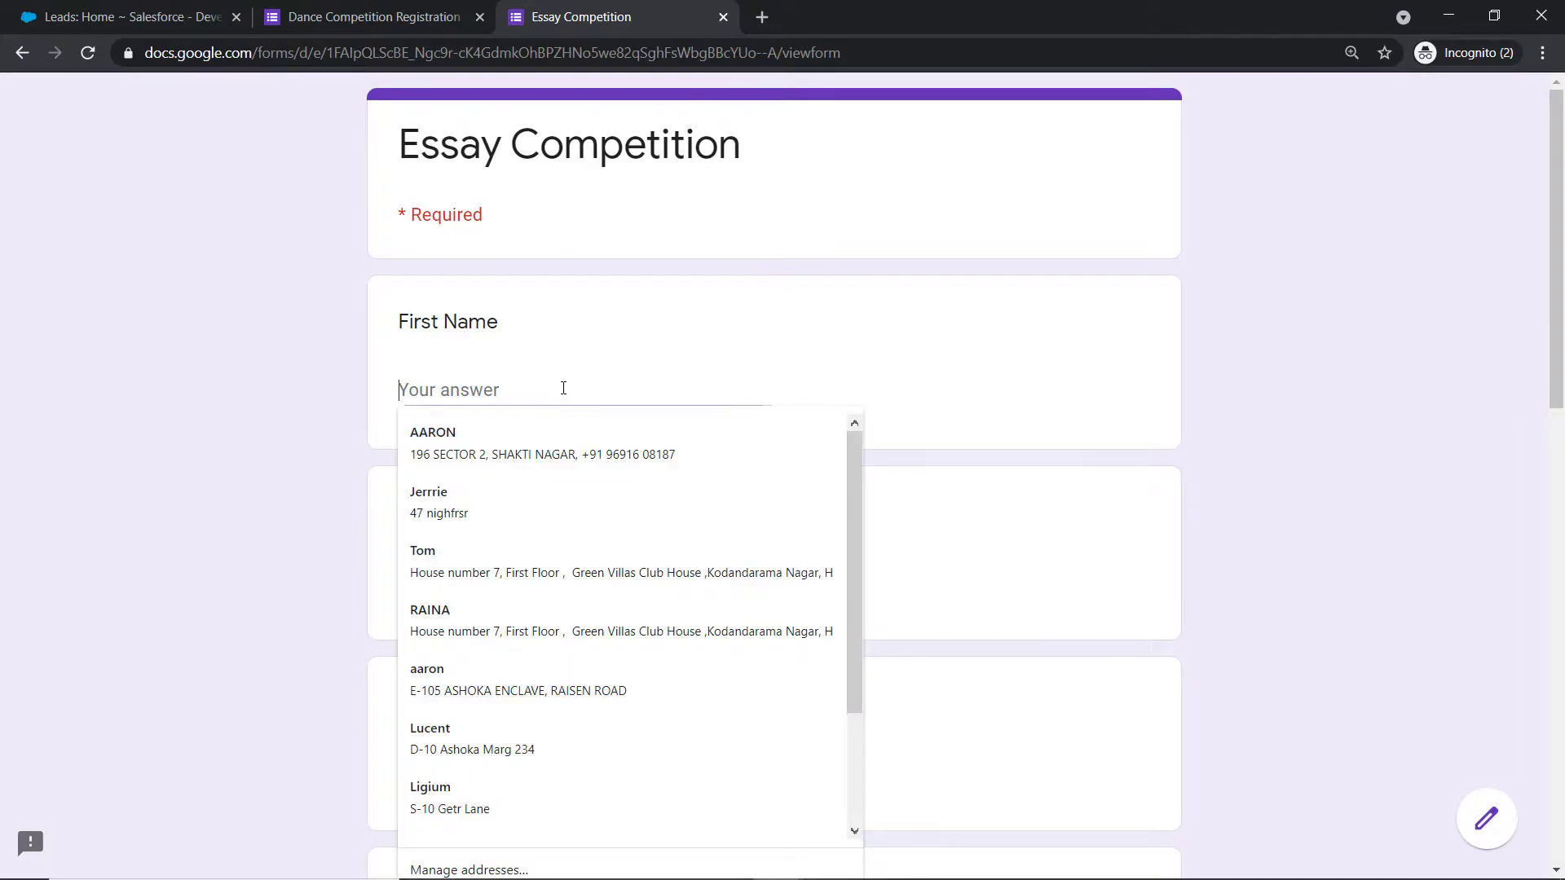
{"action": "left_click", "coordinate": [556, 427]}
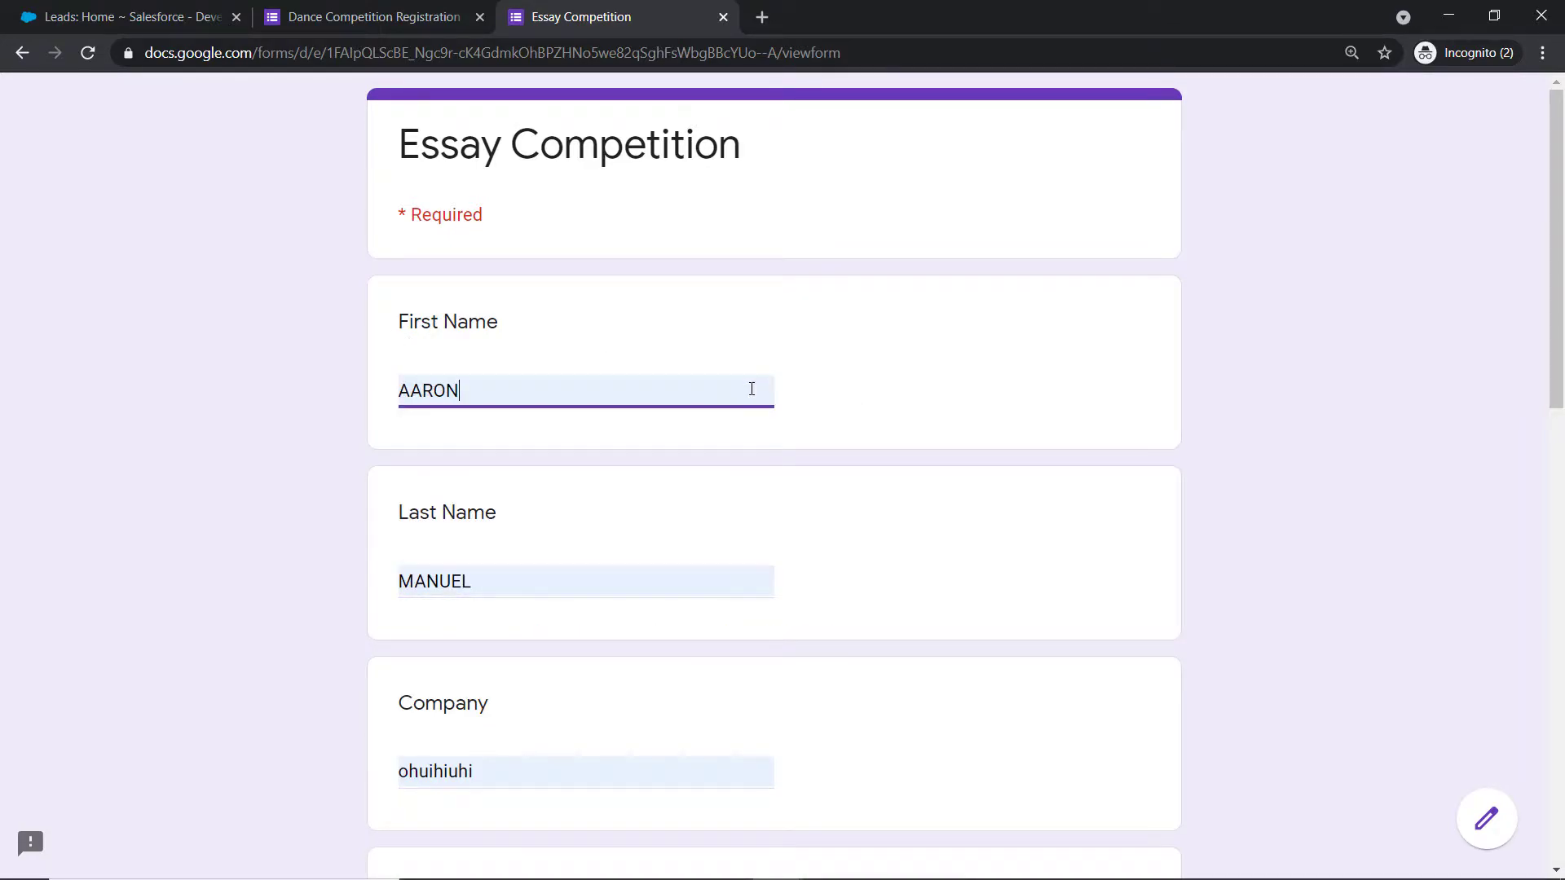
{"action": "scroll", "coordinate": [416, 530], "scroll_direction": "down", "scroll_amount": 5}
{"action": "left_click", "coordinate": [482, 373]}
{"action": "left_click_drag", "start_coordinate": [482, 373], "coordinate": [331, 365]}
{"action": "key", "text": "BackSpace"}
{"action": "type", "text": "Tesla"}
{"action": "left_click", "coordinate": [1108, 350]}
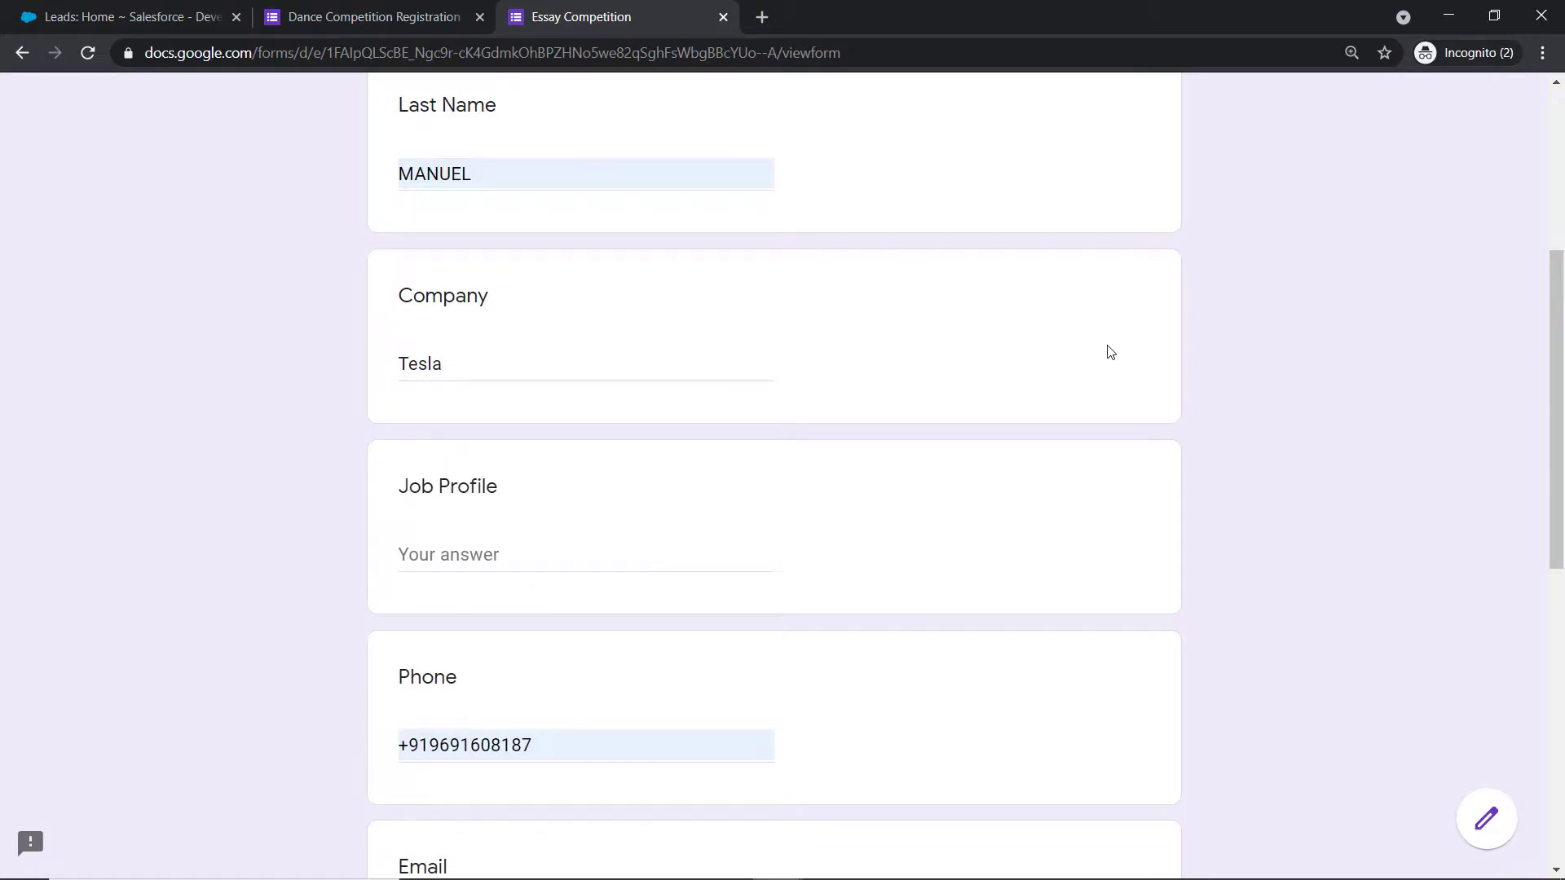
Enter Cook as the Job Profile and remove the +91 prefix from the phone number.
{"action": "scroll", "coordinate": [1092, 355], "scroll_direction": "down", "scroll_amount": 3}
{"action": "left_click", "coordinate": [423, 349]}
{"action": "type", "text": "Cook"}
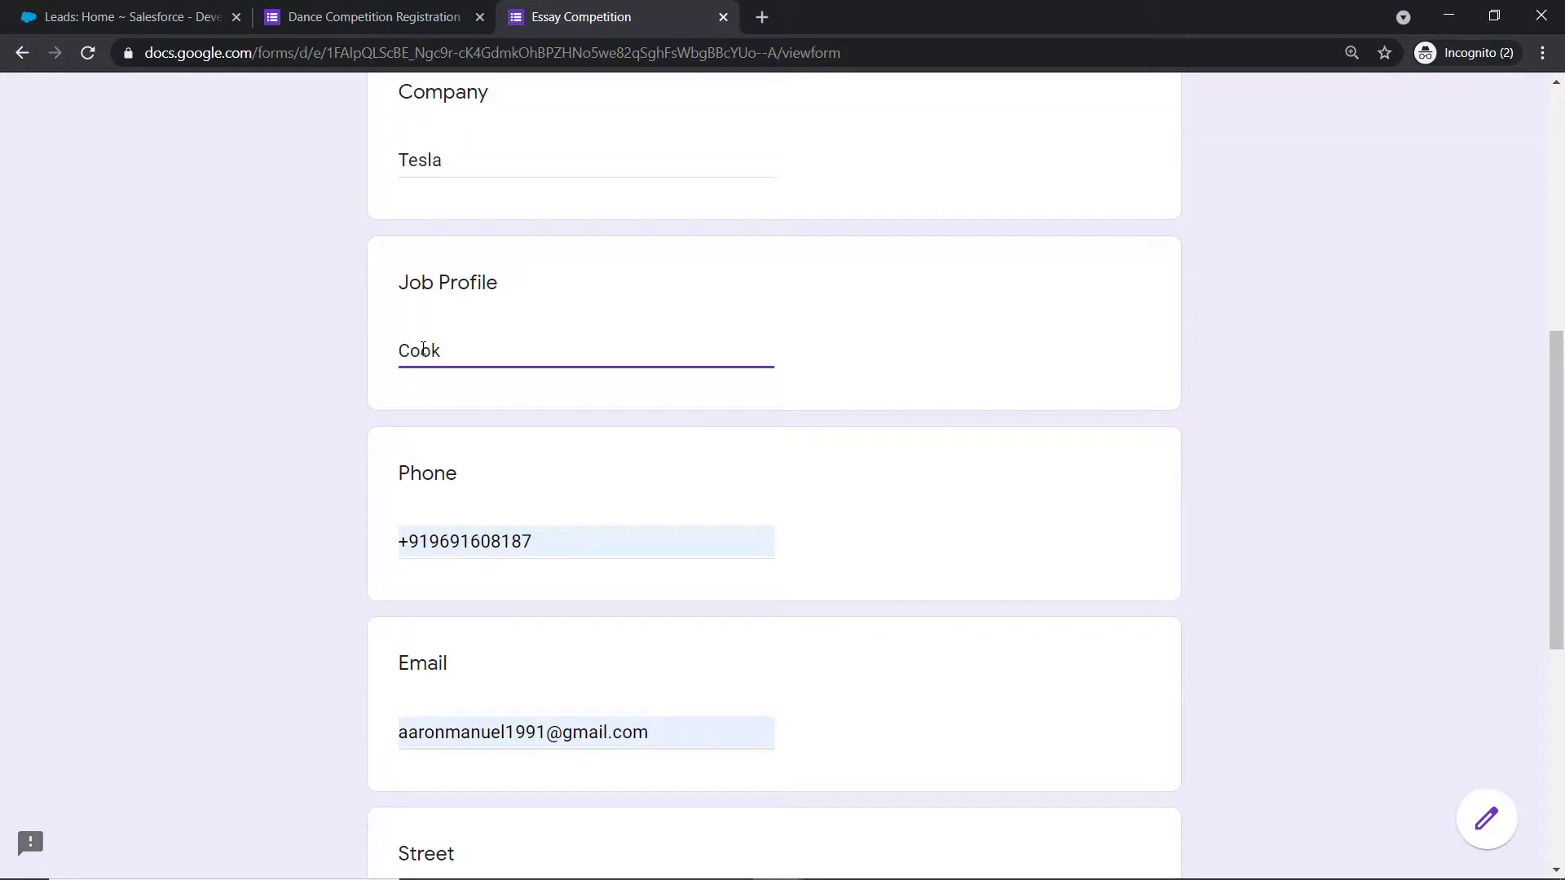
{"action": "left_click", "coordinate": [931, 359]}
{"action": "left_click_drag", "start_coordinate": [426, 544], "coordinate": [371, 543]}
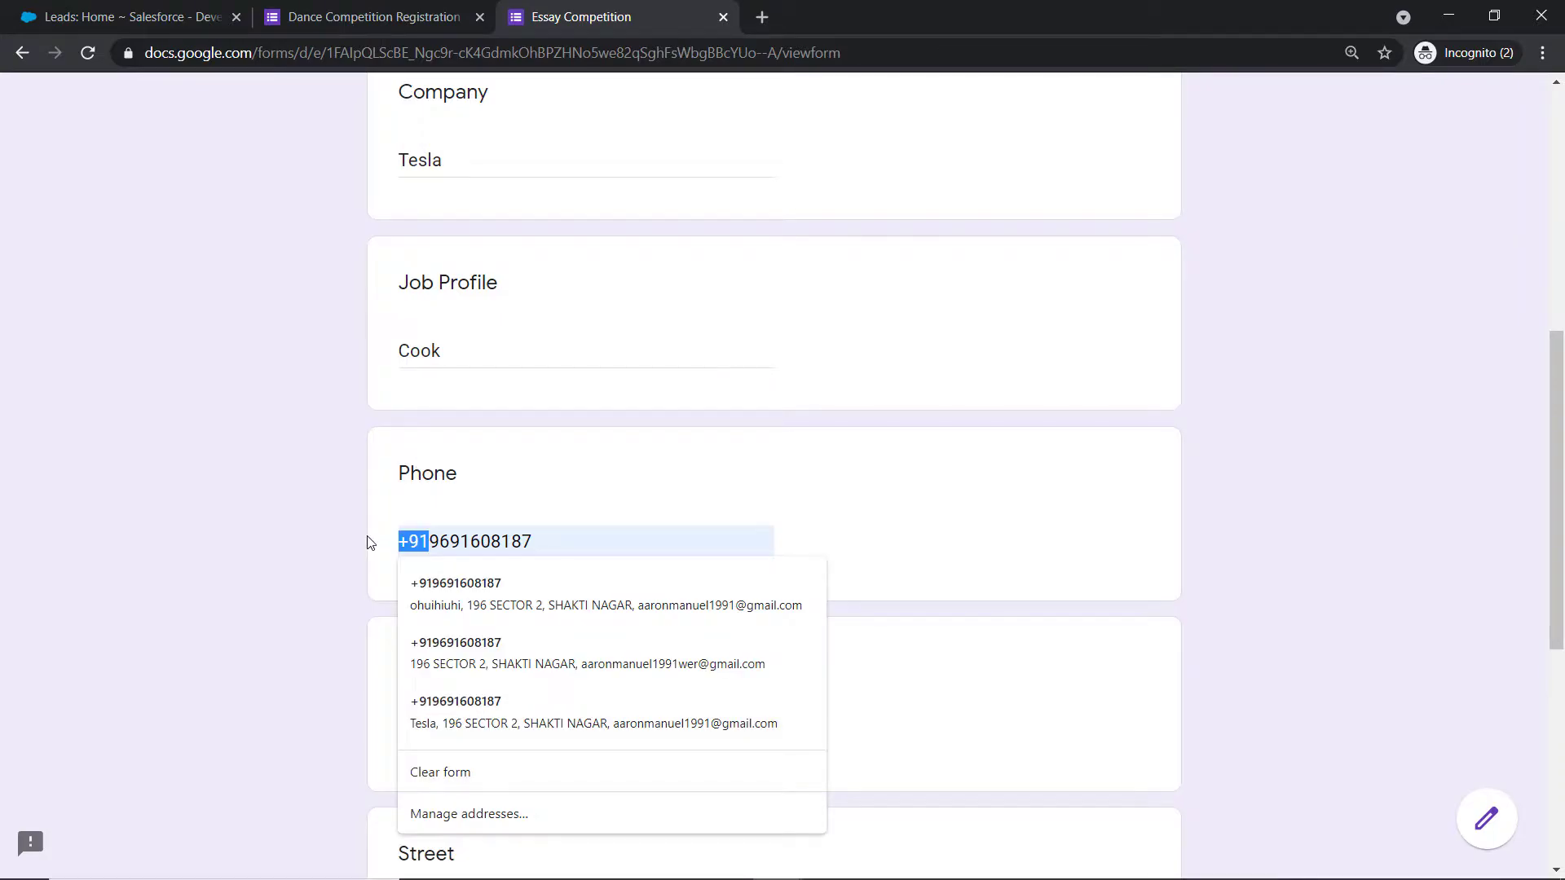
{"action": "key", "text": "BackSpace"}
Review the completed Essay Competition response and submit it.
{"action": "scroll", "coordinate": [500, 499], "scroll_direction": "down", "scroll_amount": 3}
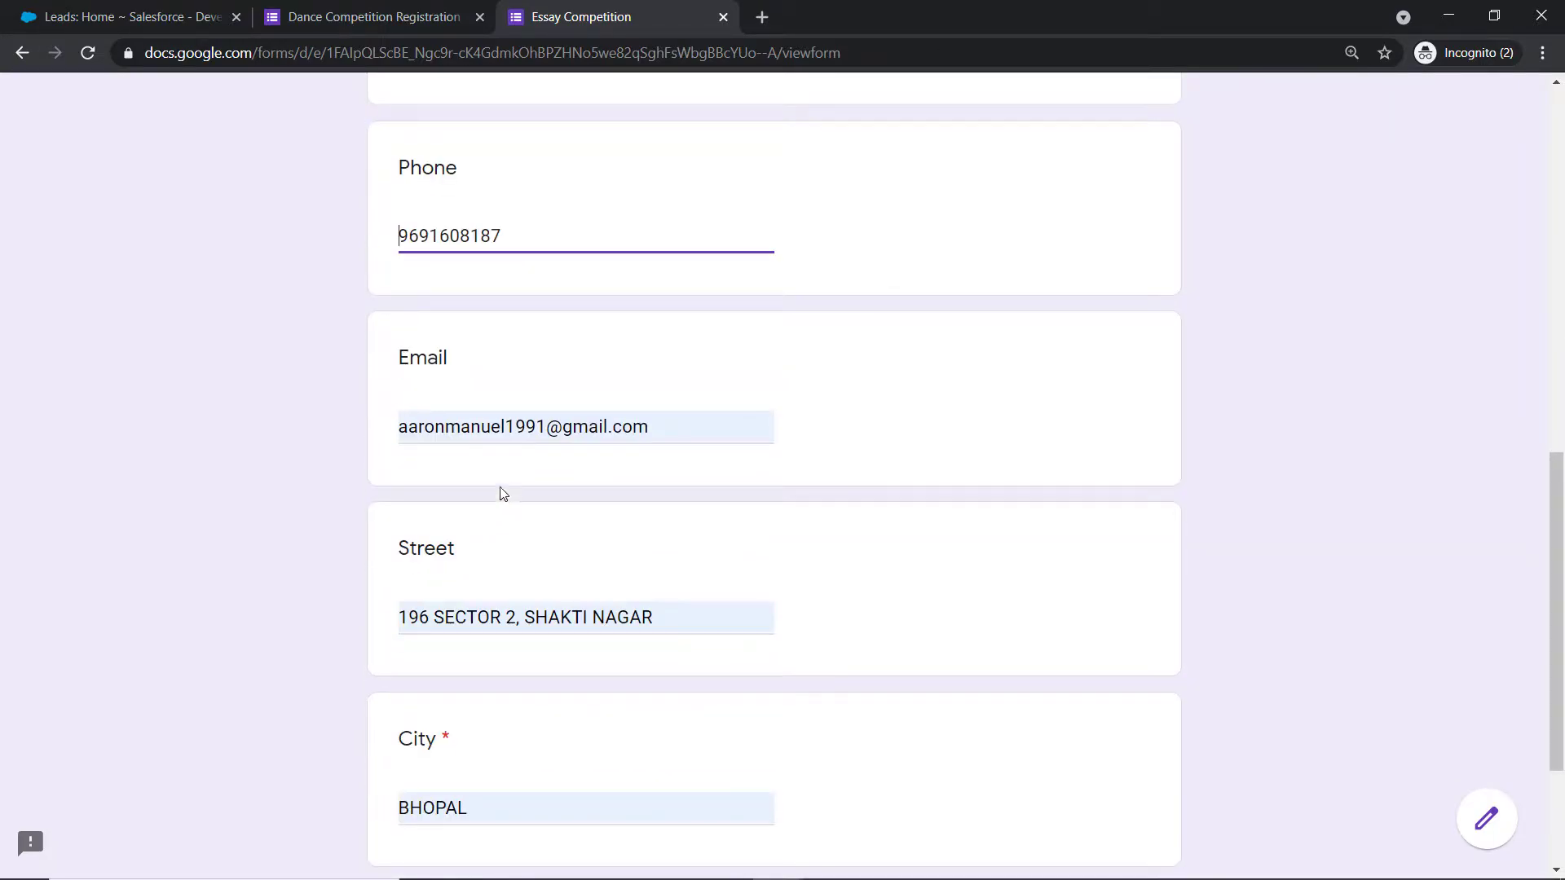
{"action": "scroll", "coordinate": [499, 580], "scroll_direction": "down", "scroll_amount": 3}
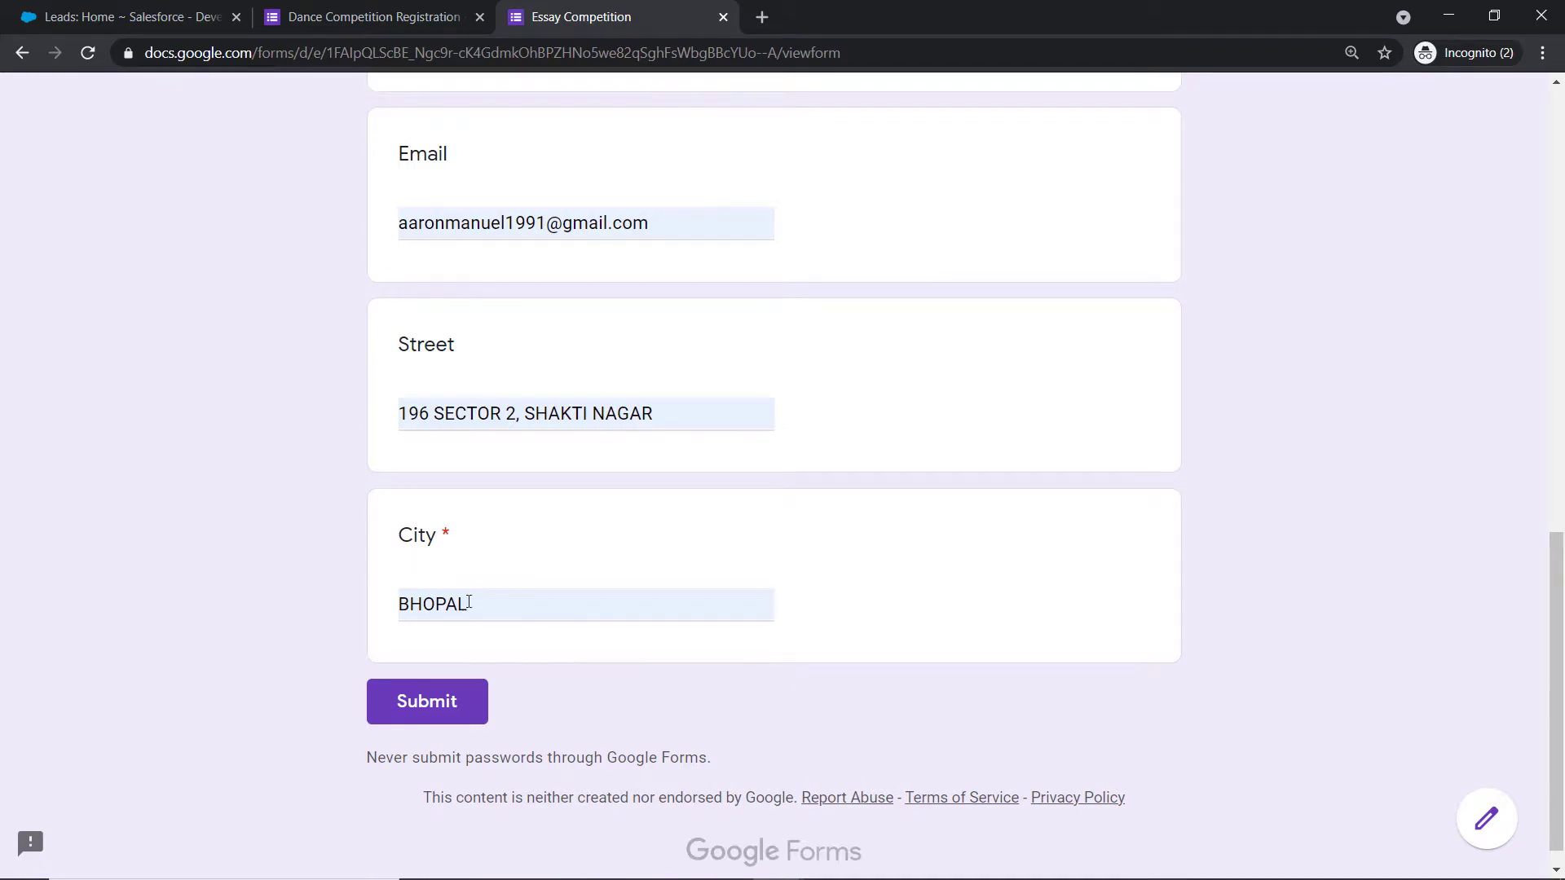
{"action": "scroll", "coordinate": [682, 579], "scroll_direction": "up", "scroll_amount": 8}
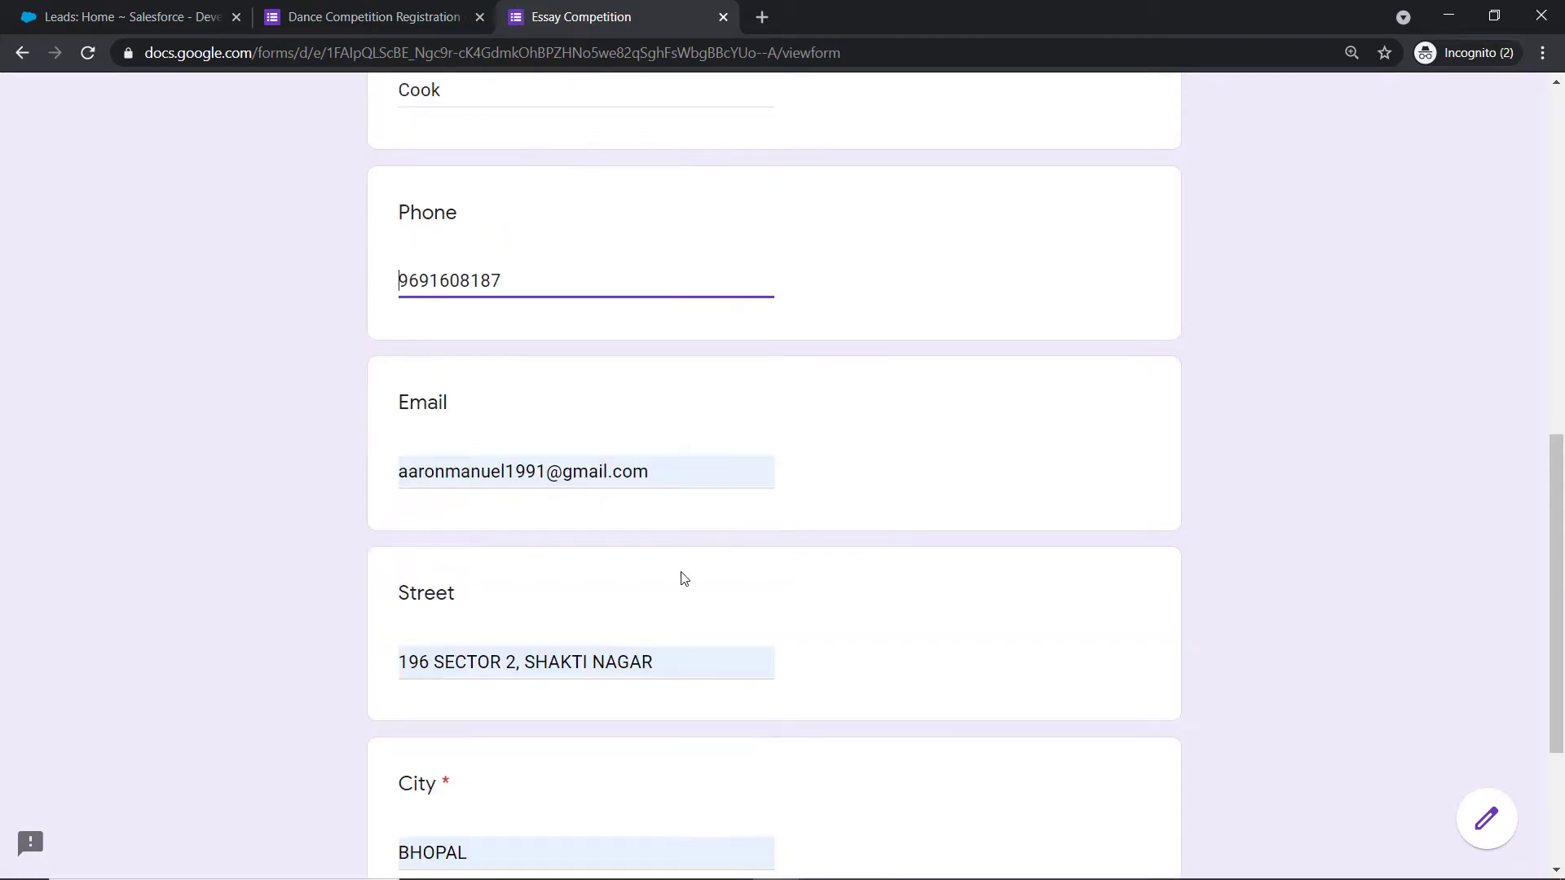
{"action": "scroll", "coordinate": [1035, 305], "scroll_direction": "up", "scroll_amount": 5}
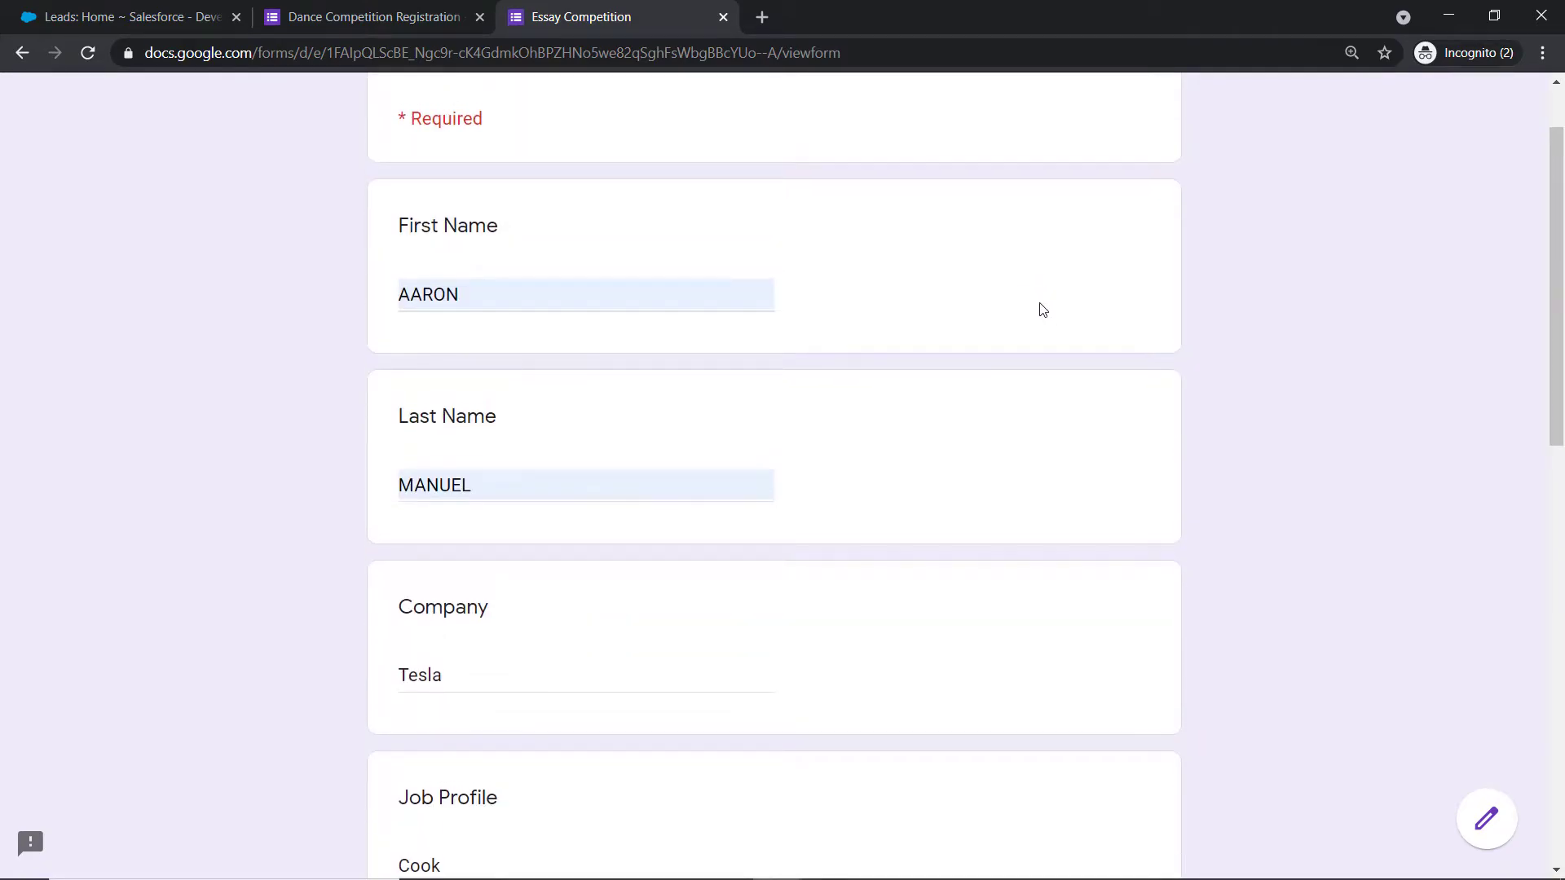
{"action": "scroll", "coordinate": [1041, 326], "scroll_direction": "down", "scroll_amount": 13}
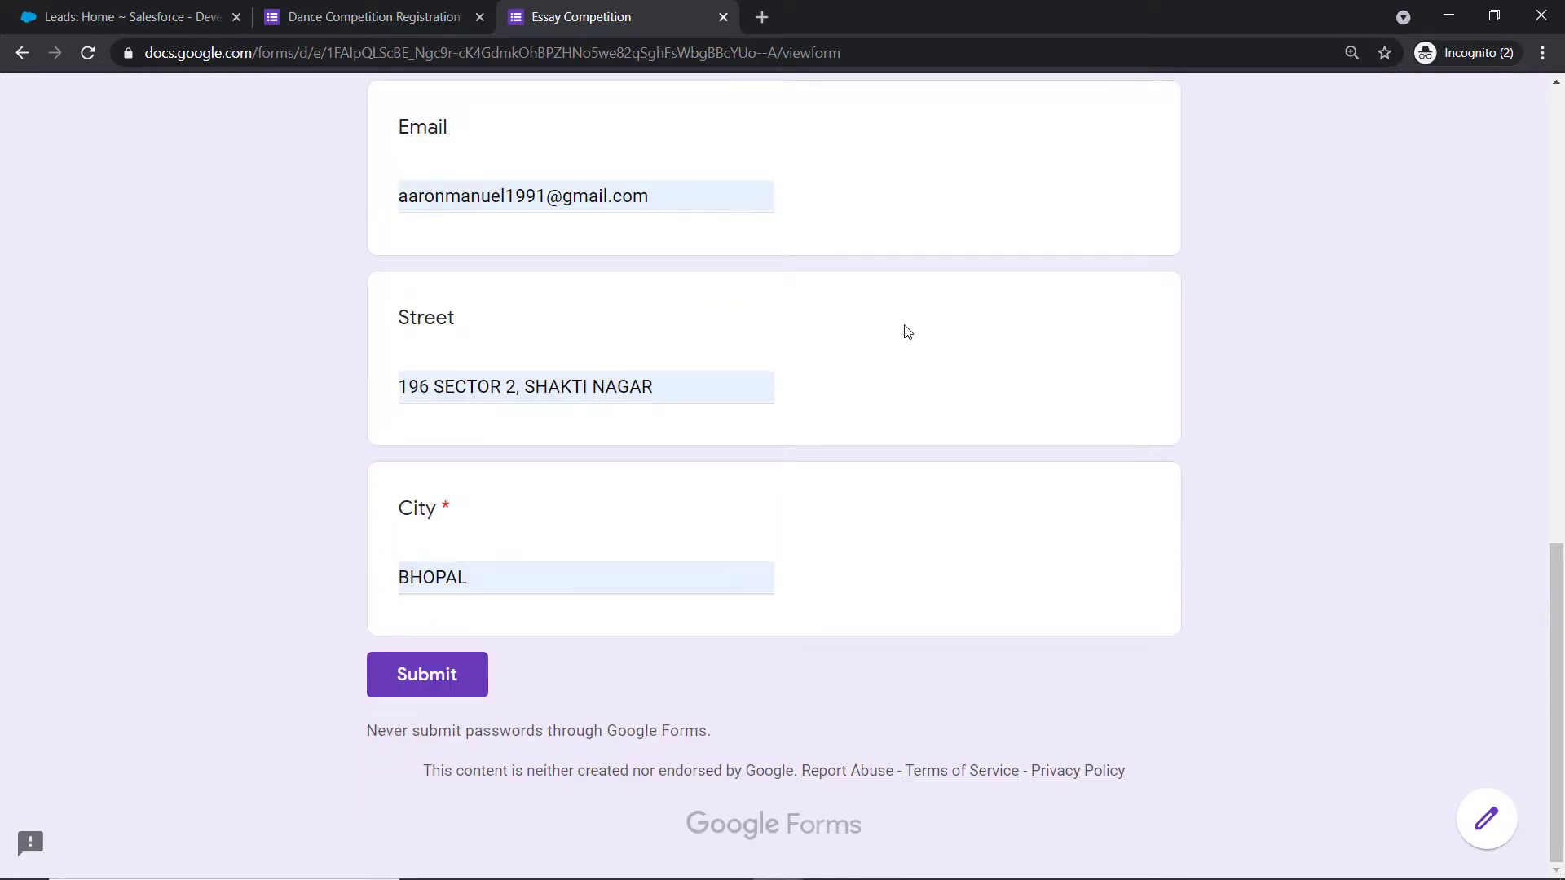
{"action": "left_click", "coordinate": [432, 677]}
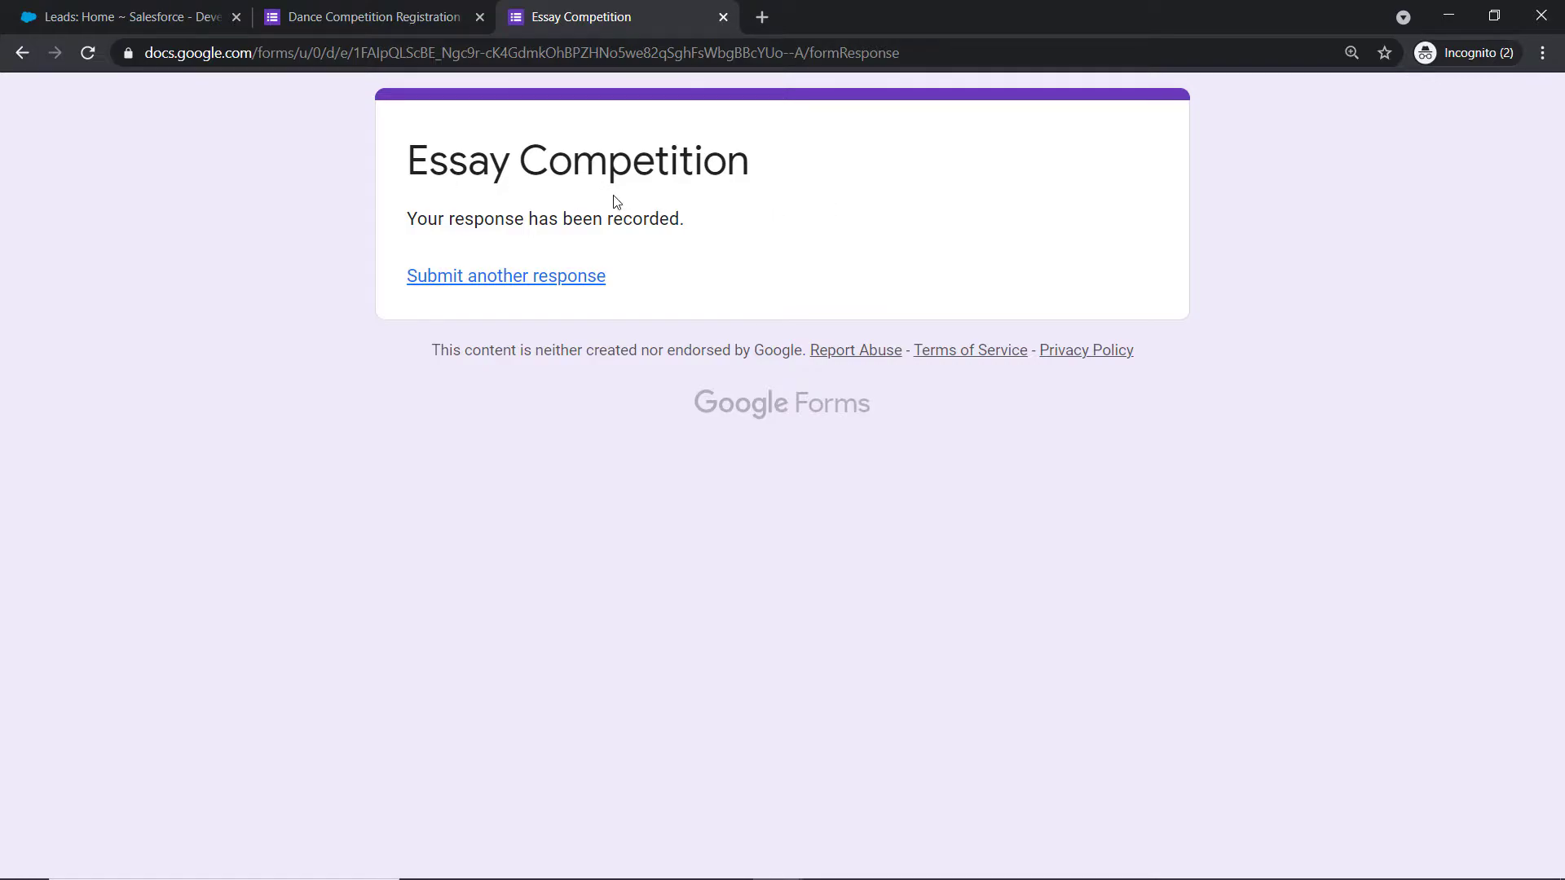
Refresh Salesforce Leads and open the new Tesla lead's record to check its details.
{"action": "left_click", "coordinate": [176, 16]}
{"action": "left_click", "coordinate": [90, 53]}
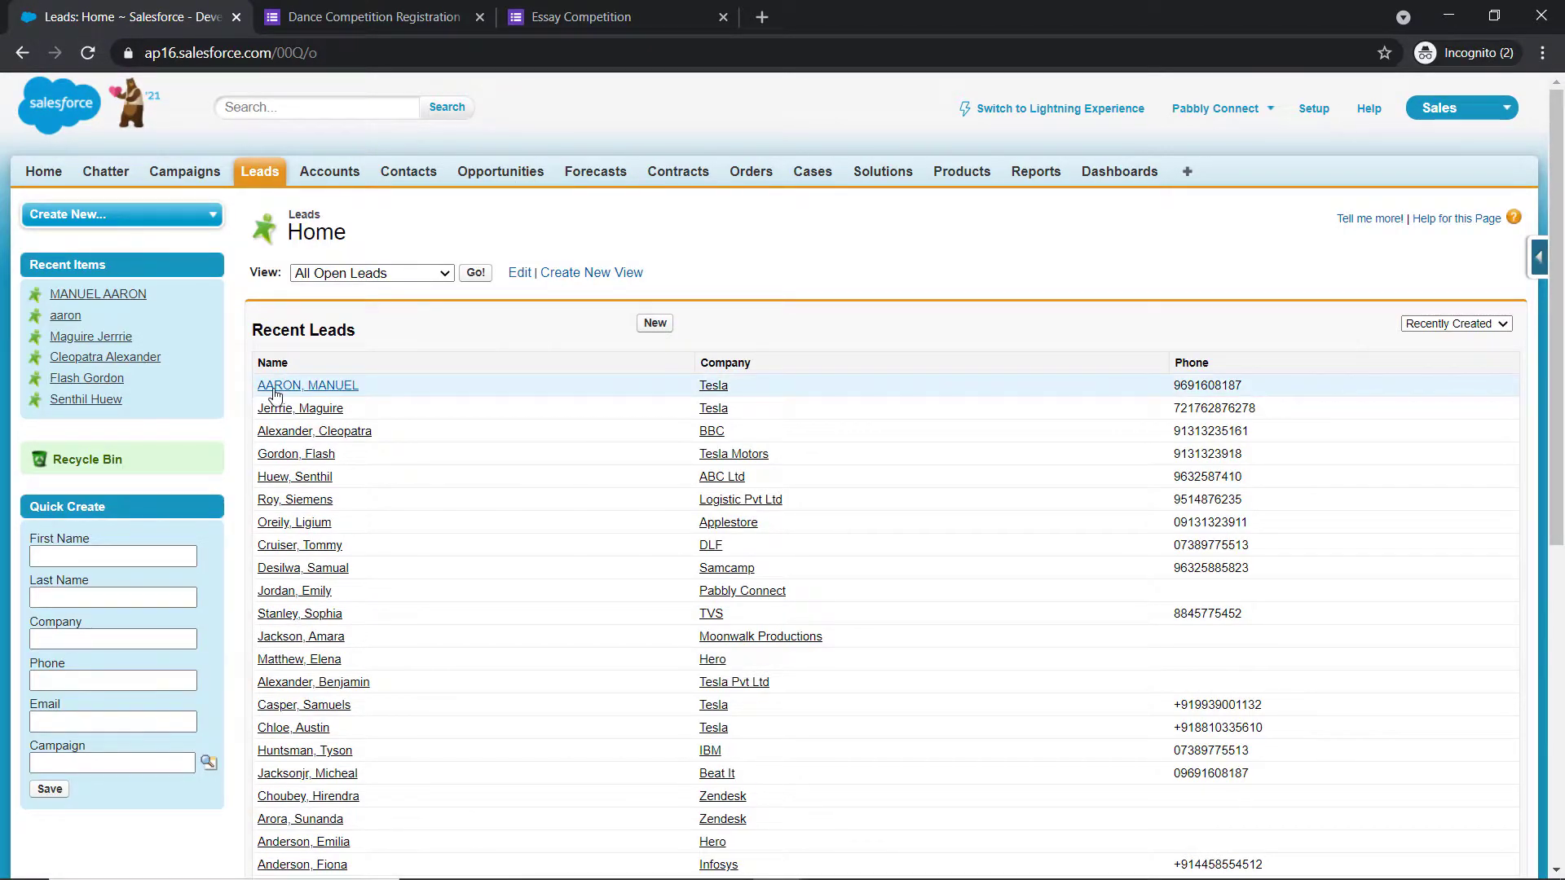
{"action": "left_click", "coordinate": [306, 387]}
{"action": "scroll", "coordinate": [570, 440], "scroll_direction": "down", "scroll_amount": 1}
{"action": "scroll", "coordinate": [568, 440], "scroll_direction": "down", "scroll_amount": 1}
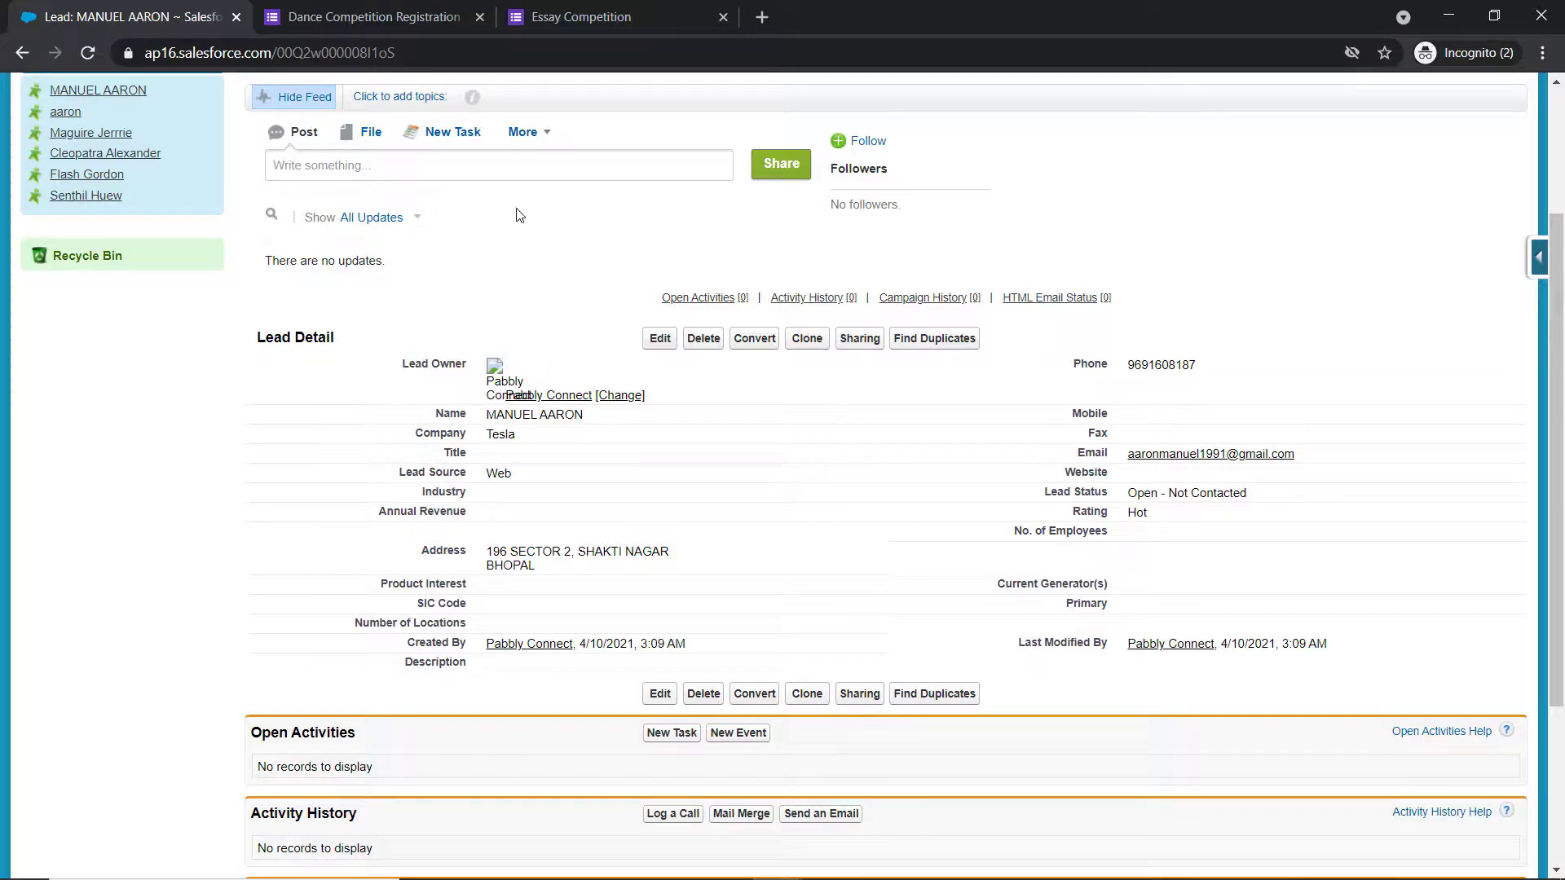
Go to pabbly.com in a new Chrome tab and sign in.
{"action": "left_click", "coordinate": [765, 17]}
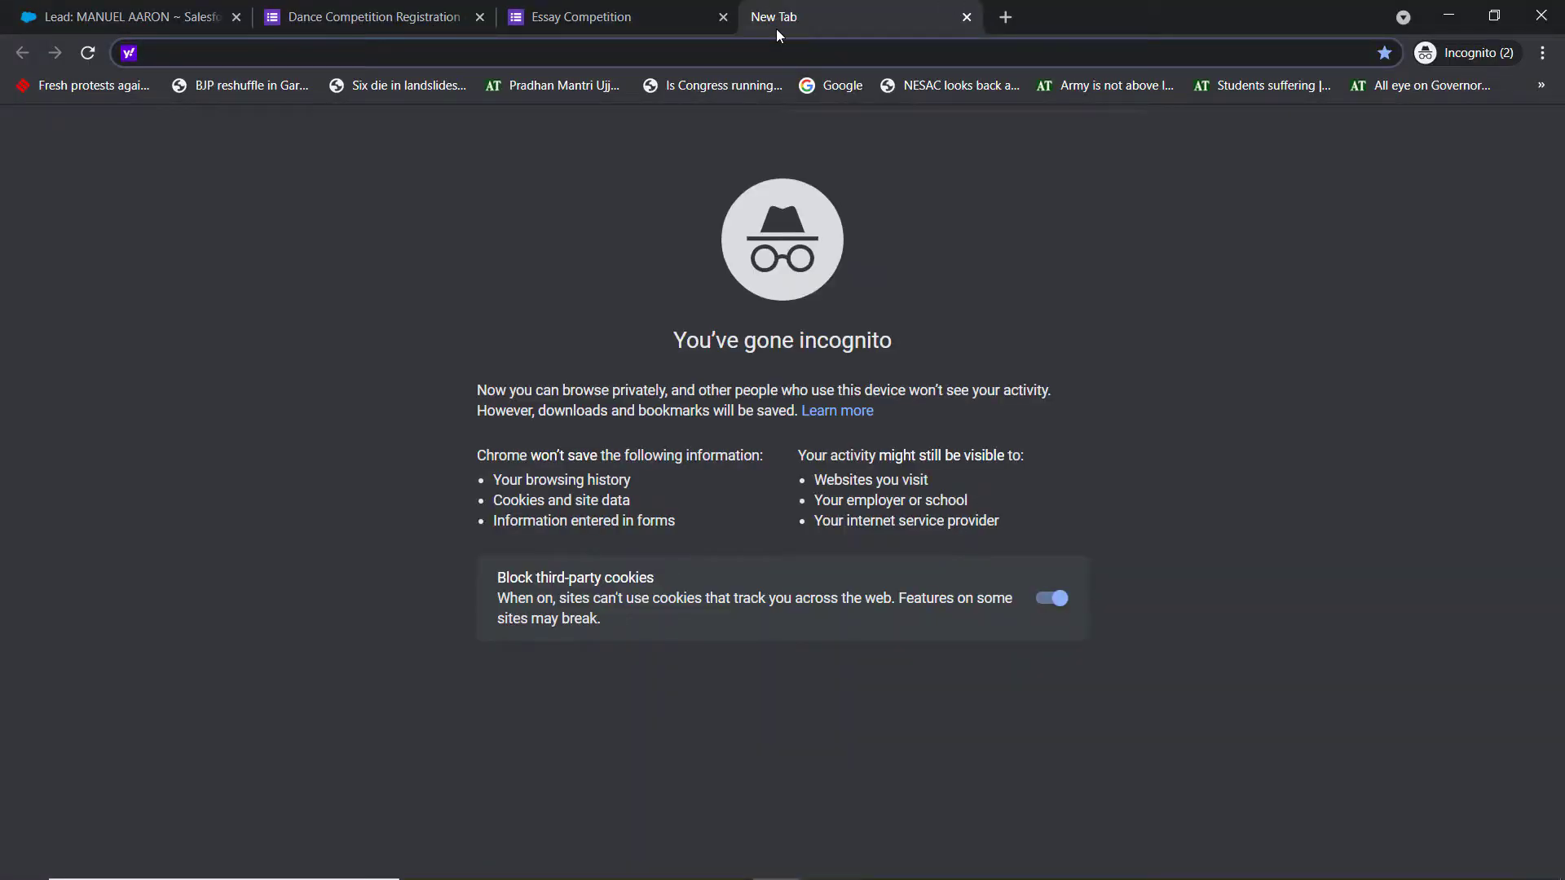
{"action": "type", "text": "pabbly.com"}
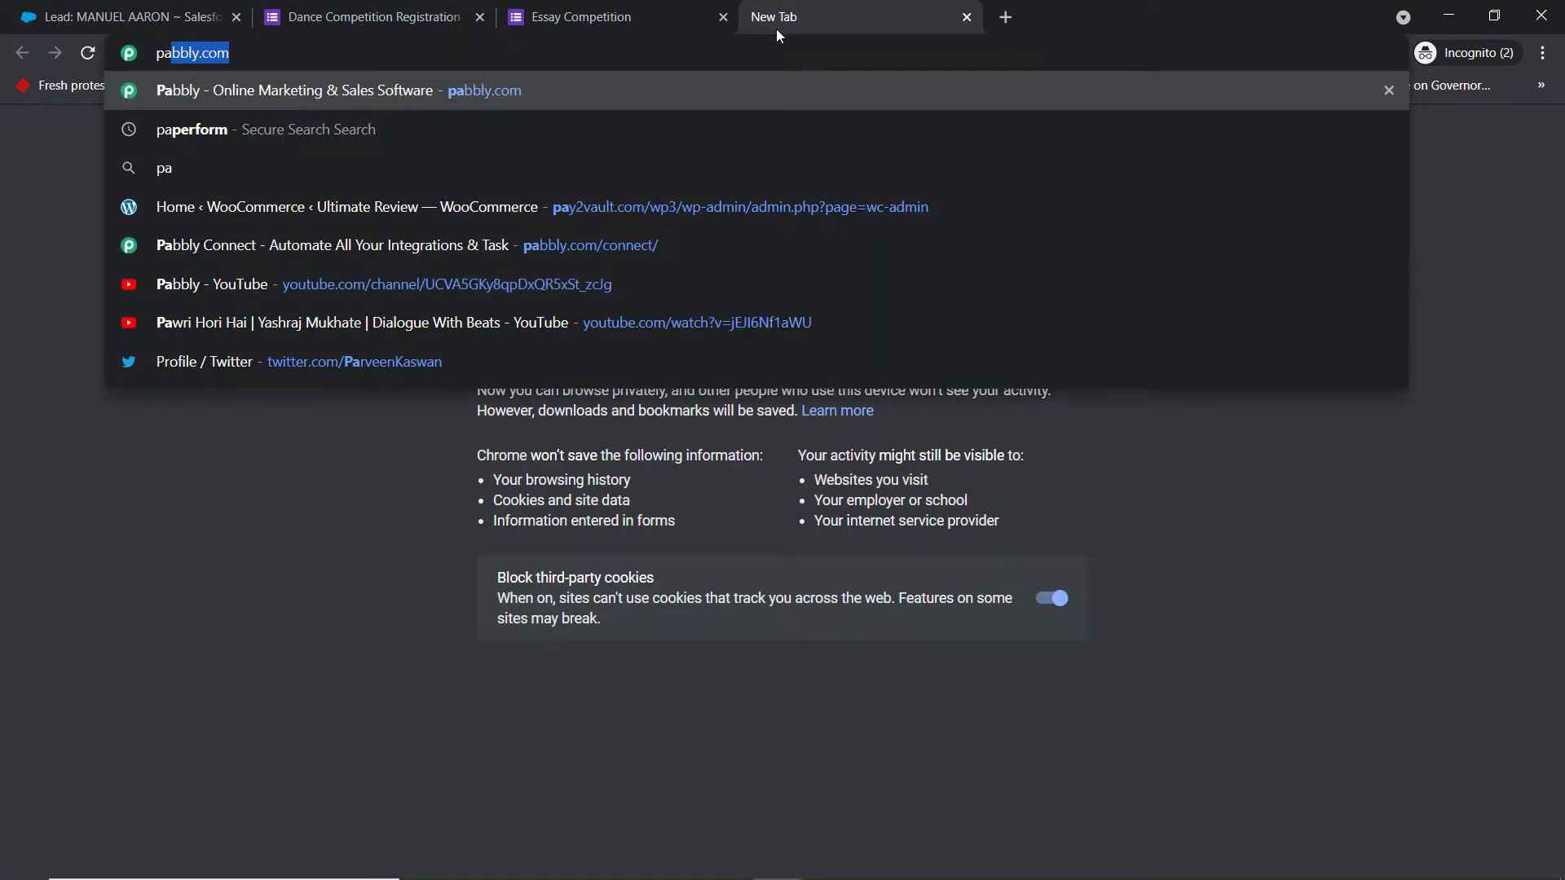
{"action": "key", "text": "Return"}
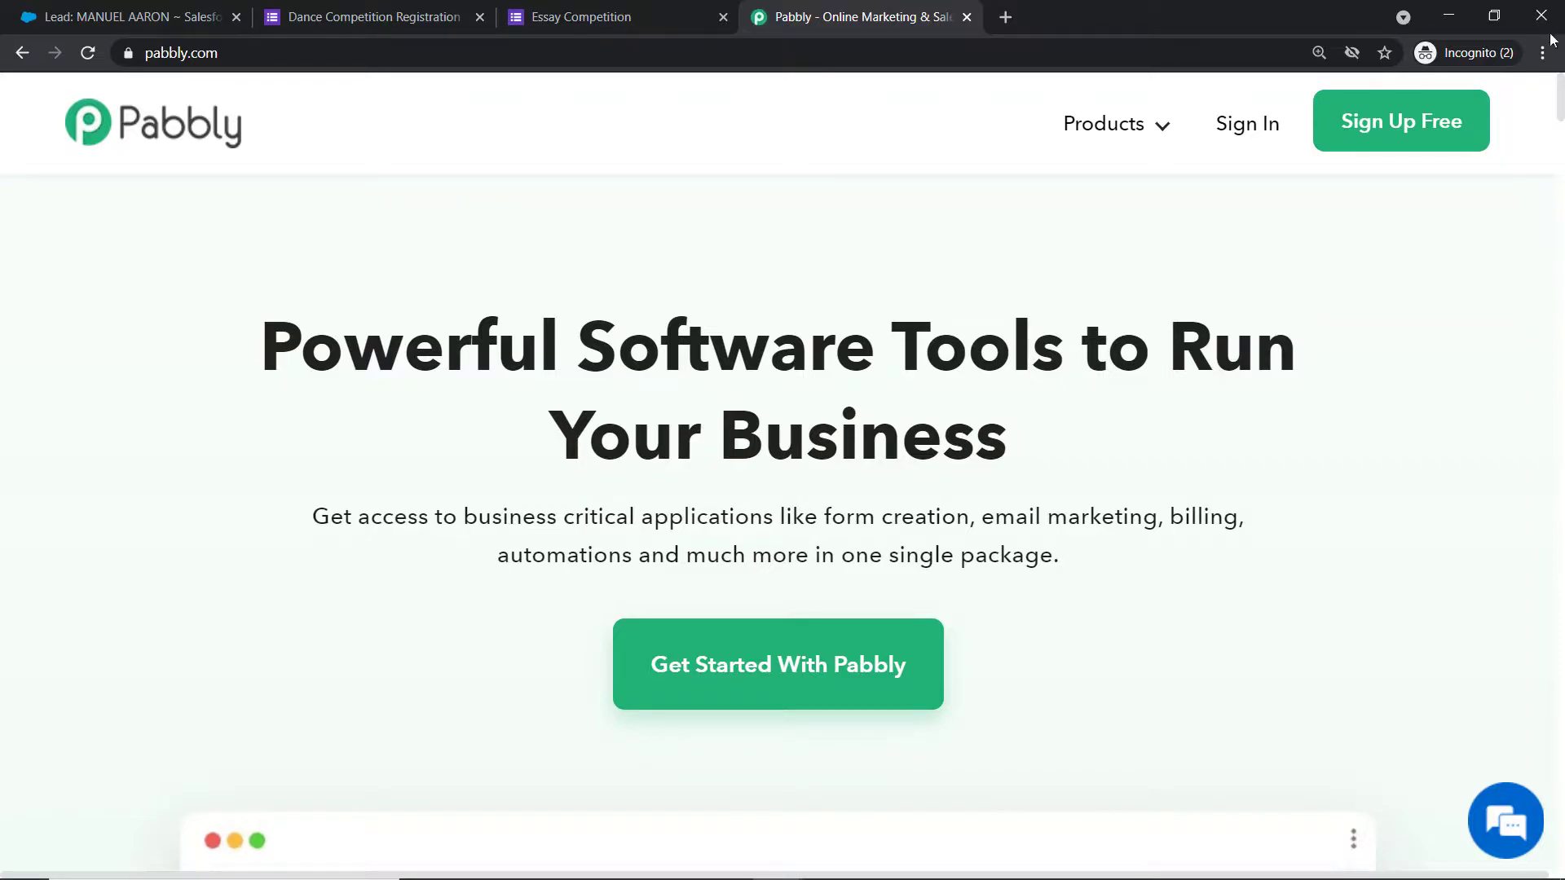
{"action": "left_click", "coordinate": [1261, 127]}
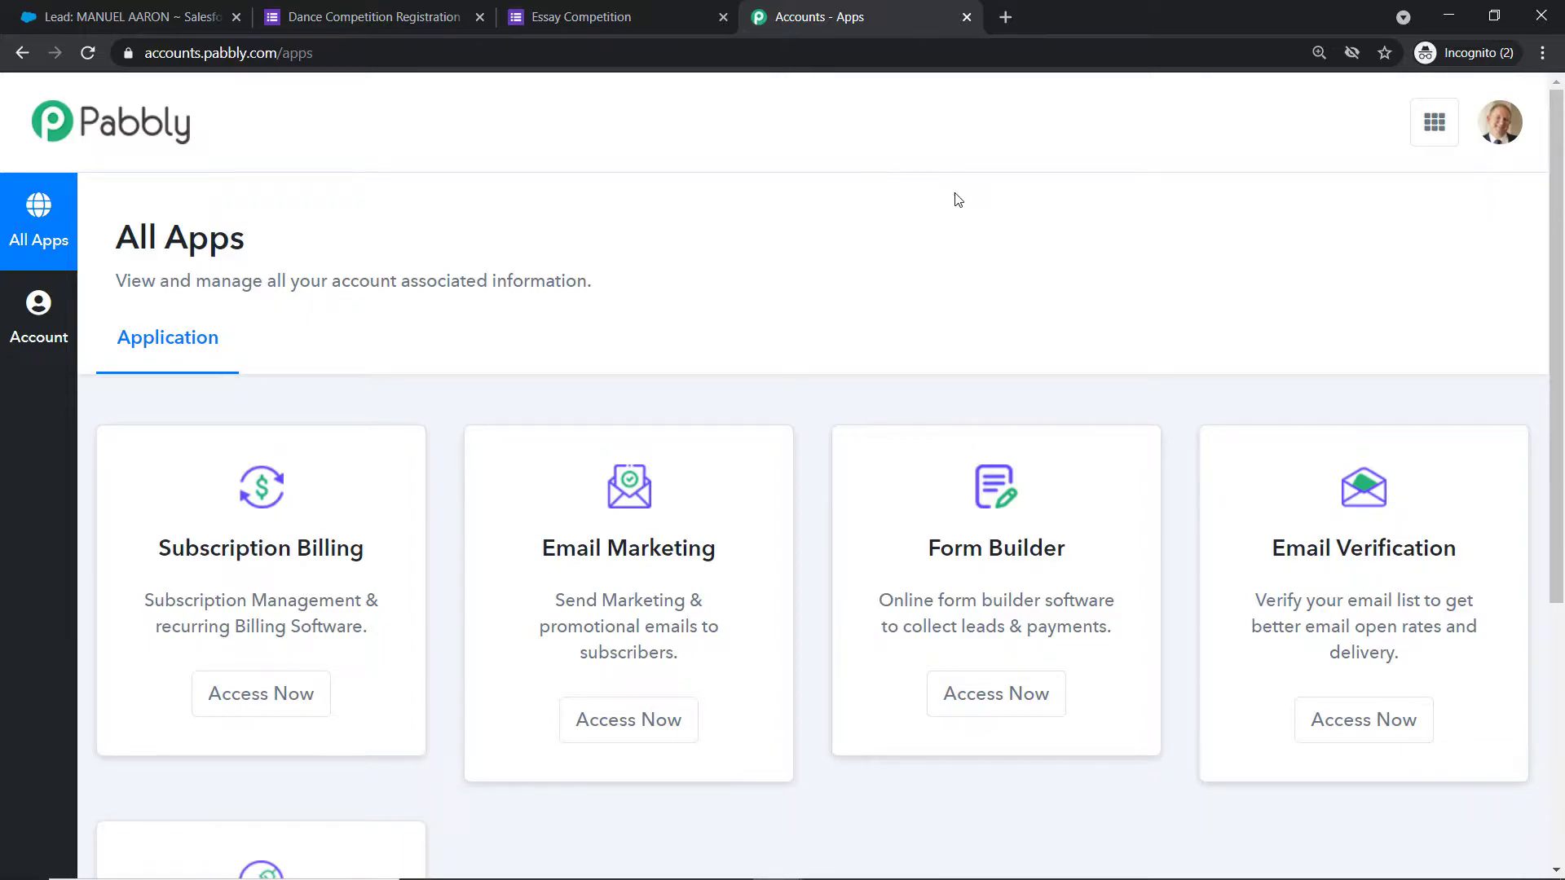
Open Pabbly Connect from the All Apps page via its Access Now button.
{"action": "scroll", "coordinate": [965, 199], "scroll_direction": "down", "scroll_amount": 5}
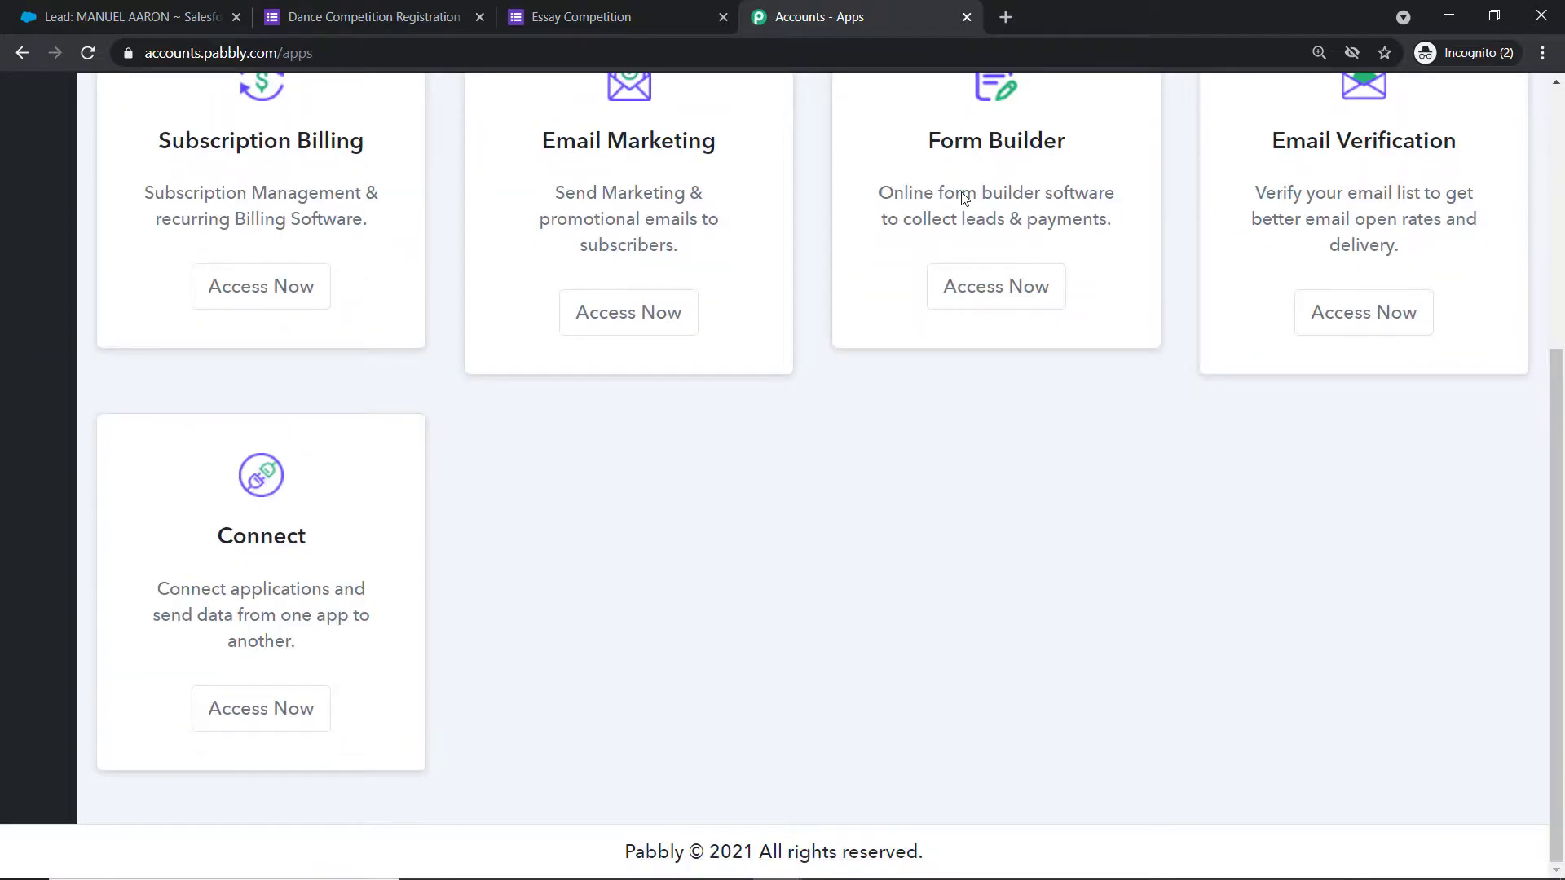
{"action": "left_click", "coordinate": [269, 707]}
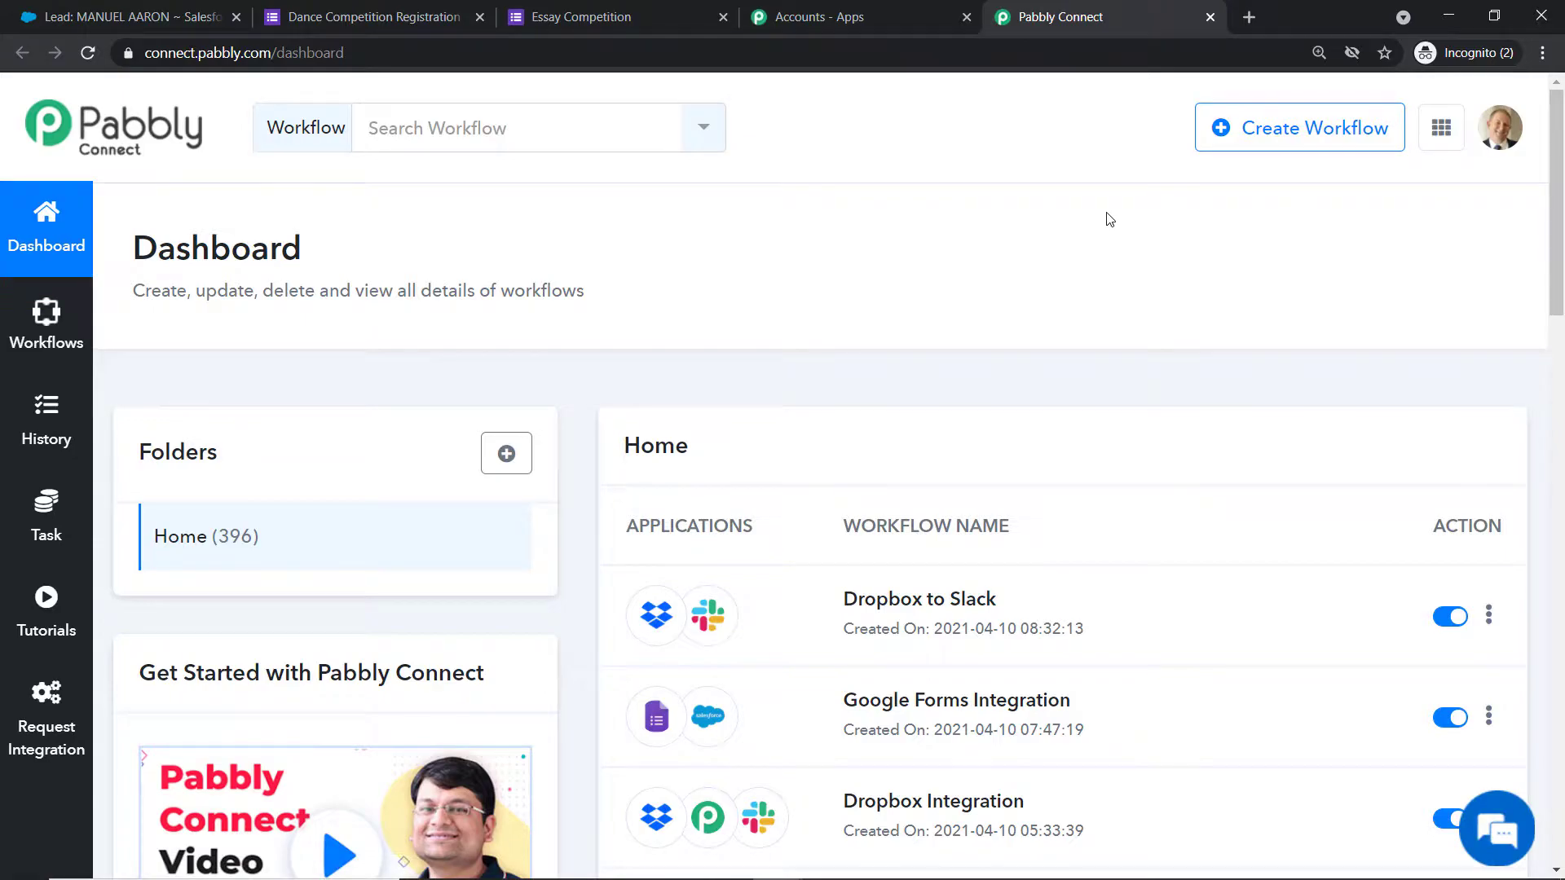
Create a workflow named 'Google Forms To Salesforce'.
{"action": "left_click", "coordinate": [1285, 151]}
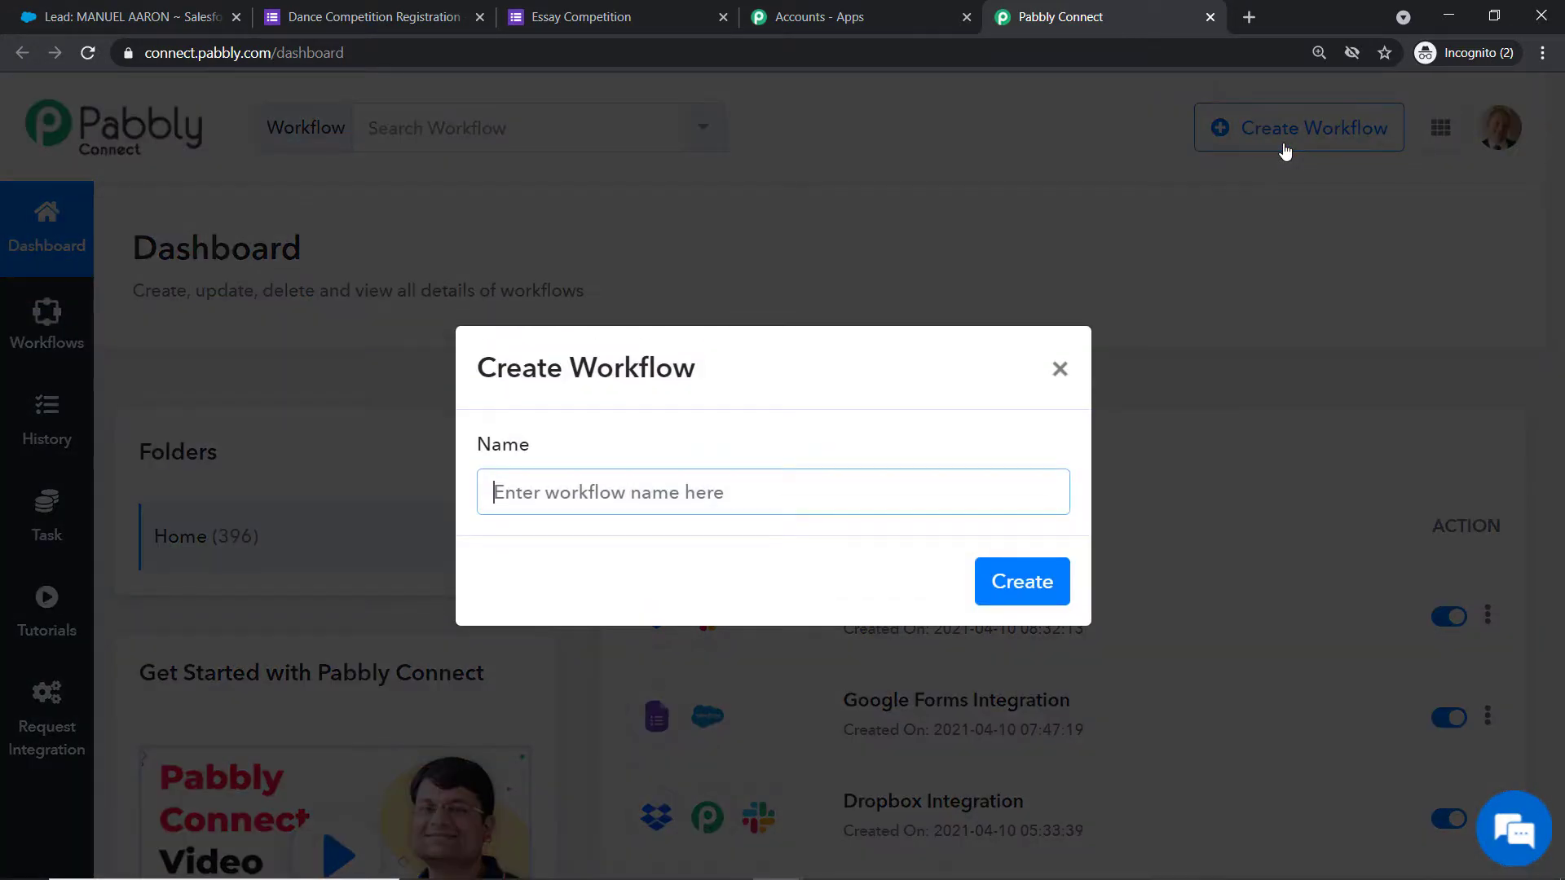
{"action": "left_click", "coordinate": [709, 496]}
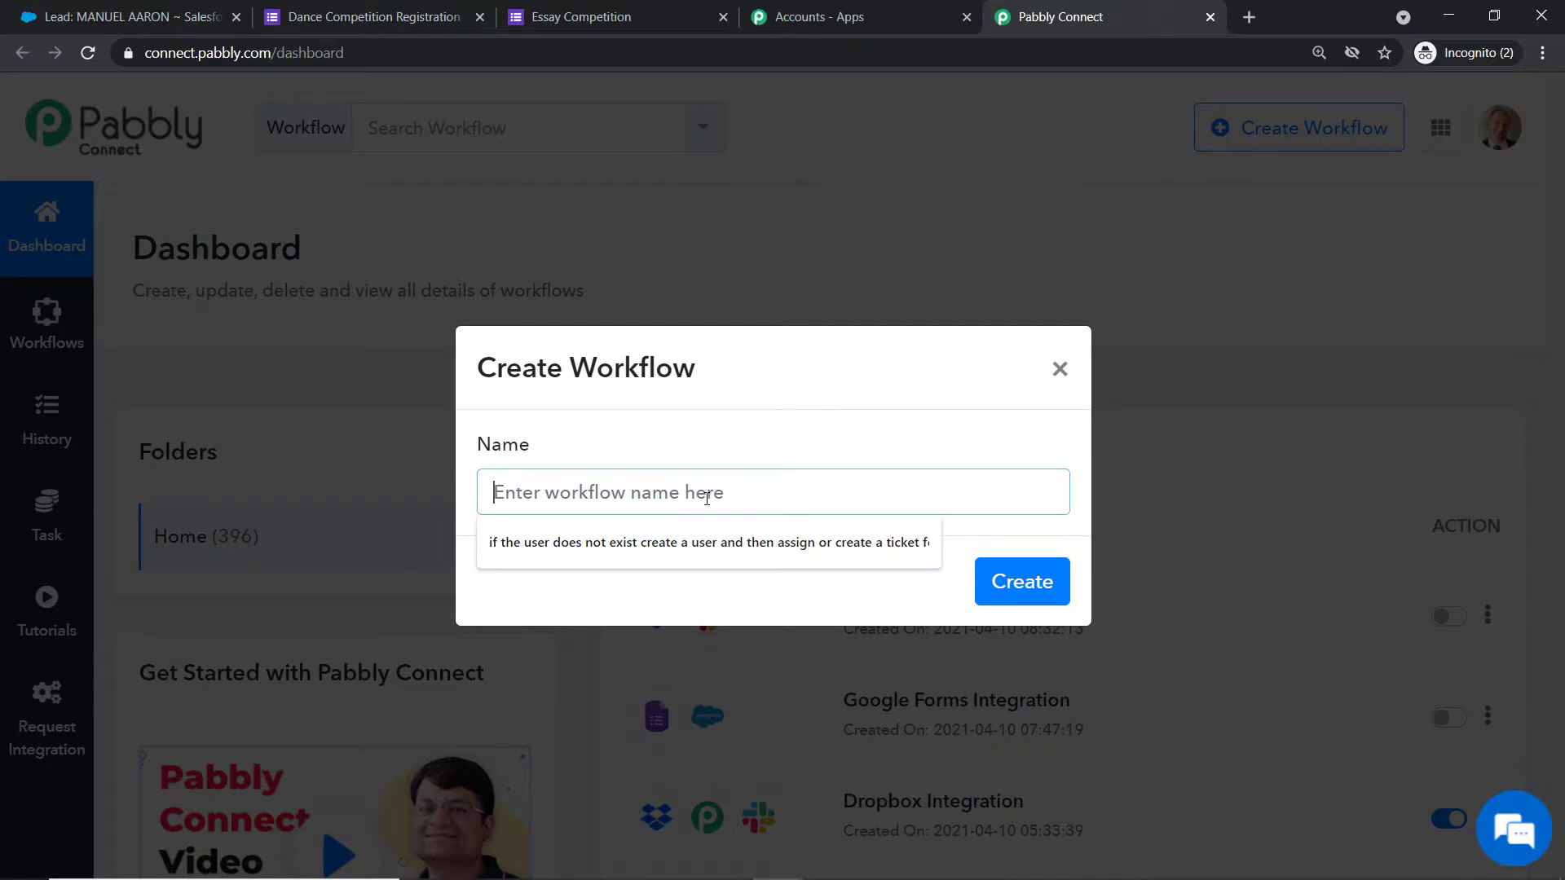
{"action": "type", "text": "Google F"}
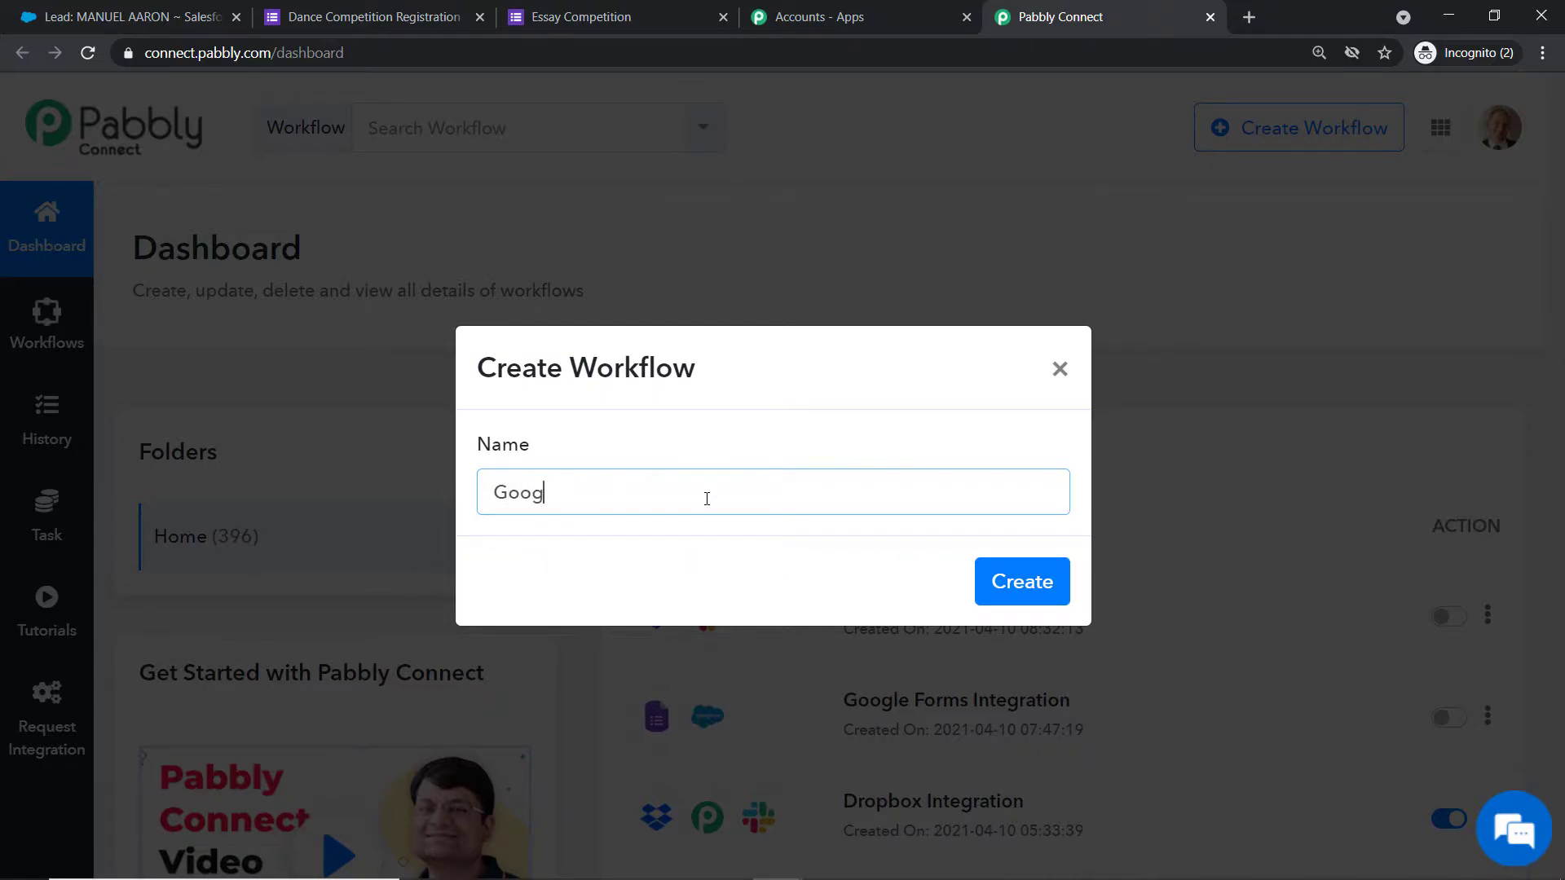
{"action": "type", "text": "orms To Salesforce"}
{"action": "left_click", "coordinate": [1028, 585]}
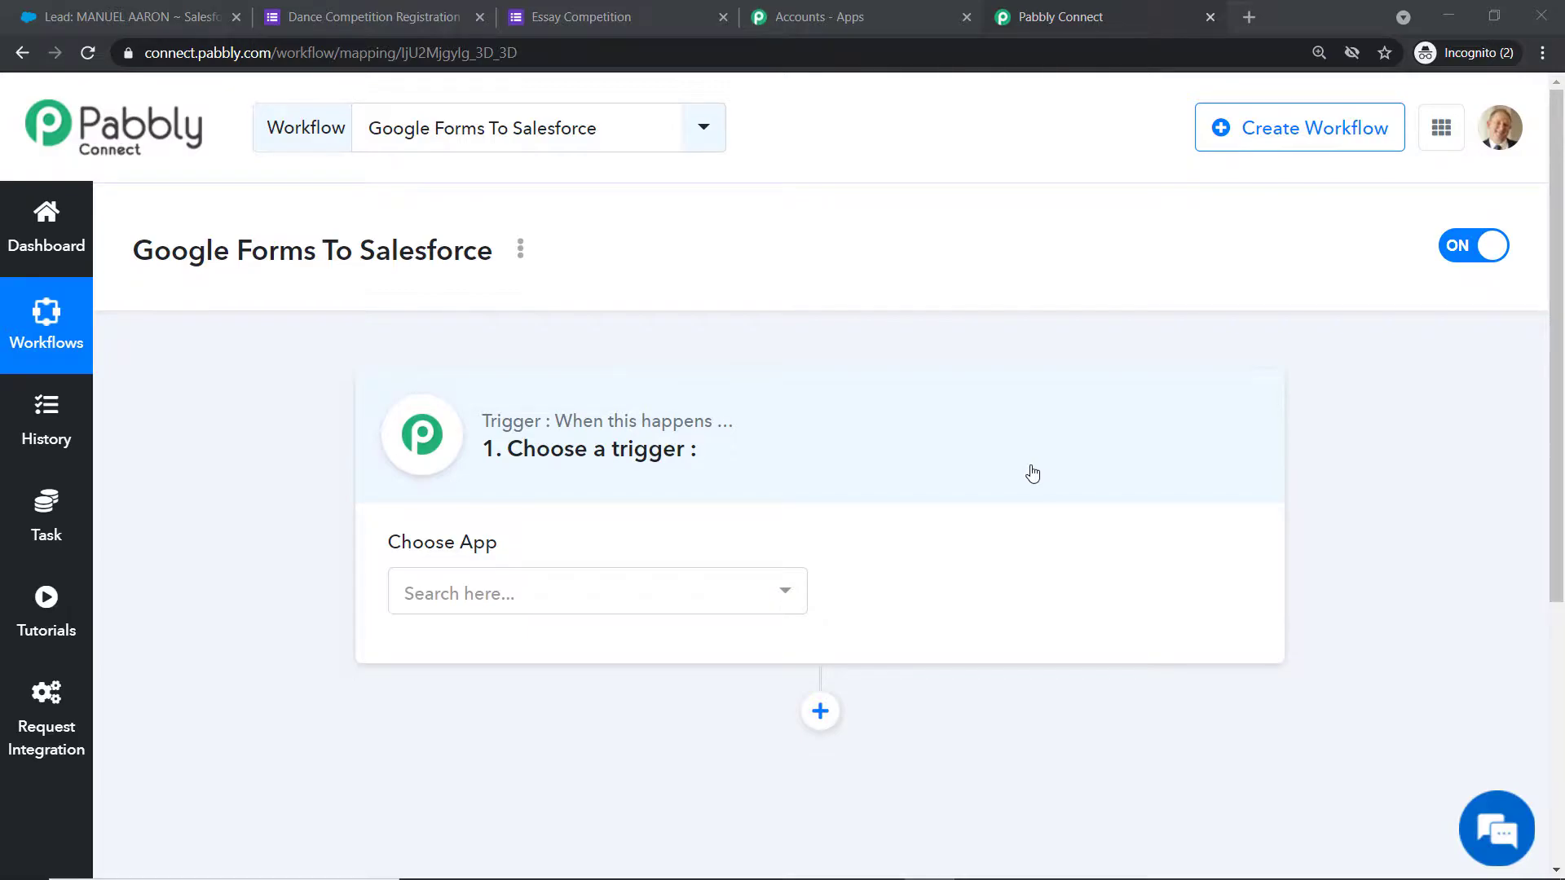
Set the trigger to Google Forms with the New Response in Spreadsheet event, then go to the Dance Competition Registration form.
{"action": "left_click", "coordinate": [602, 589]}
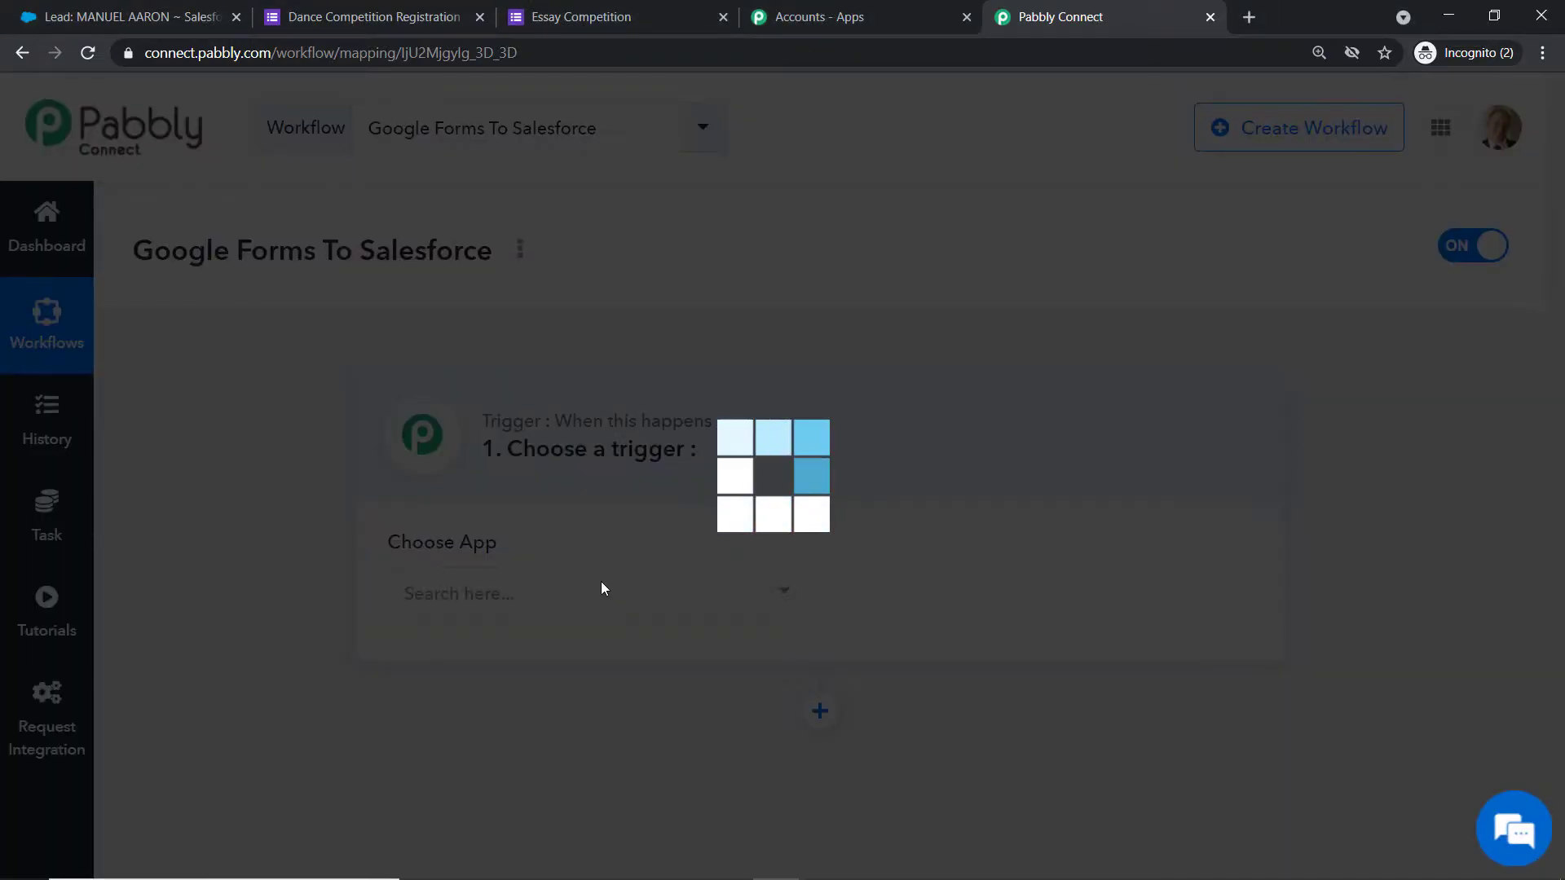
{"action": "type", "text": "g"}
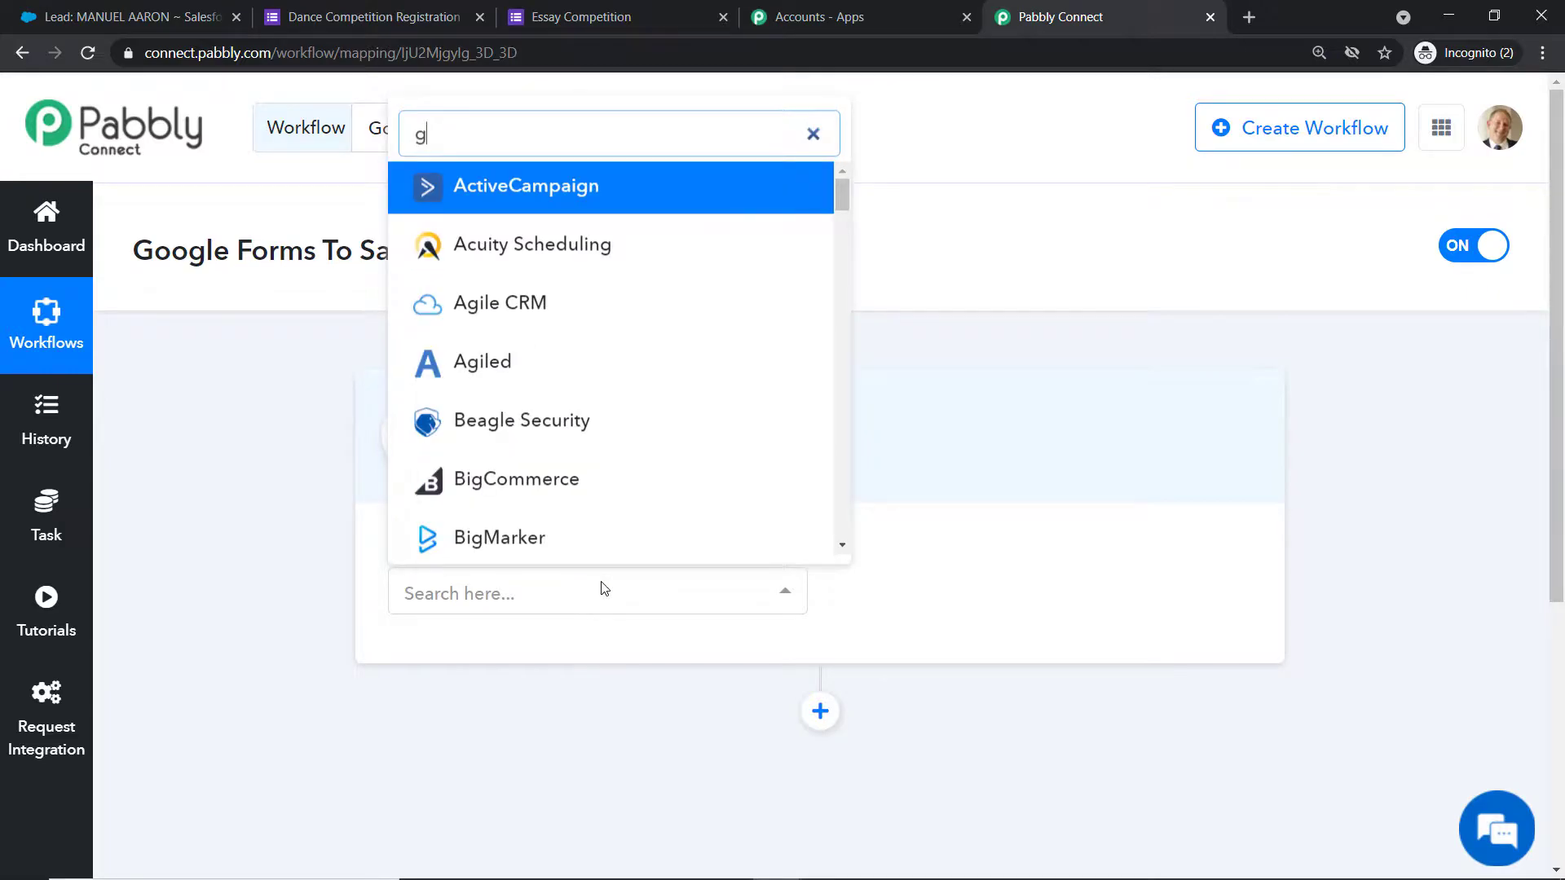
{"action": "type", "text": "oogle f"}
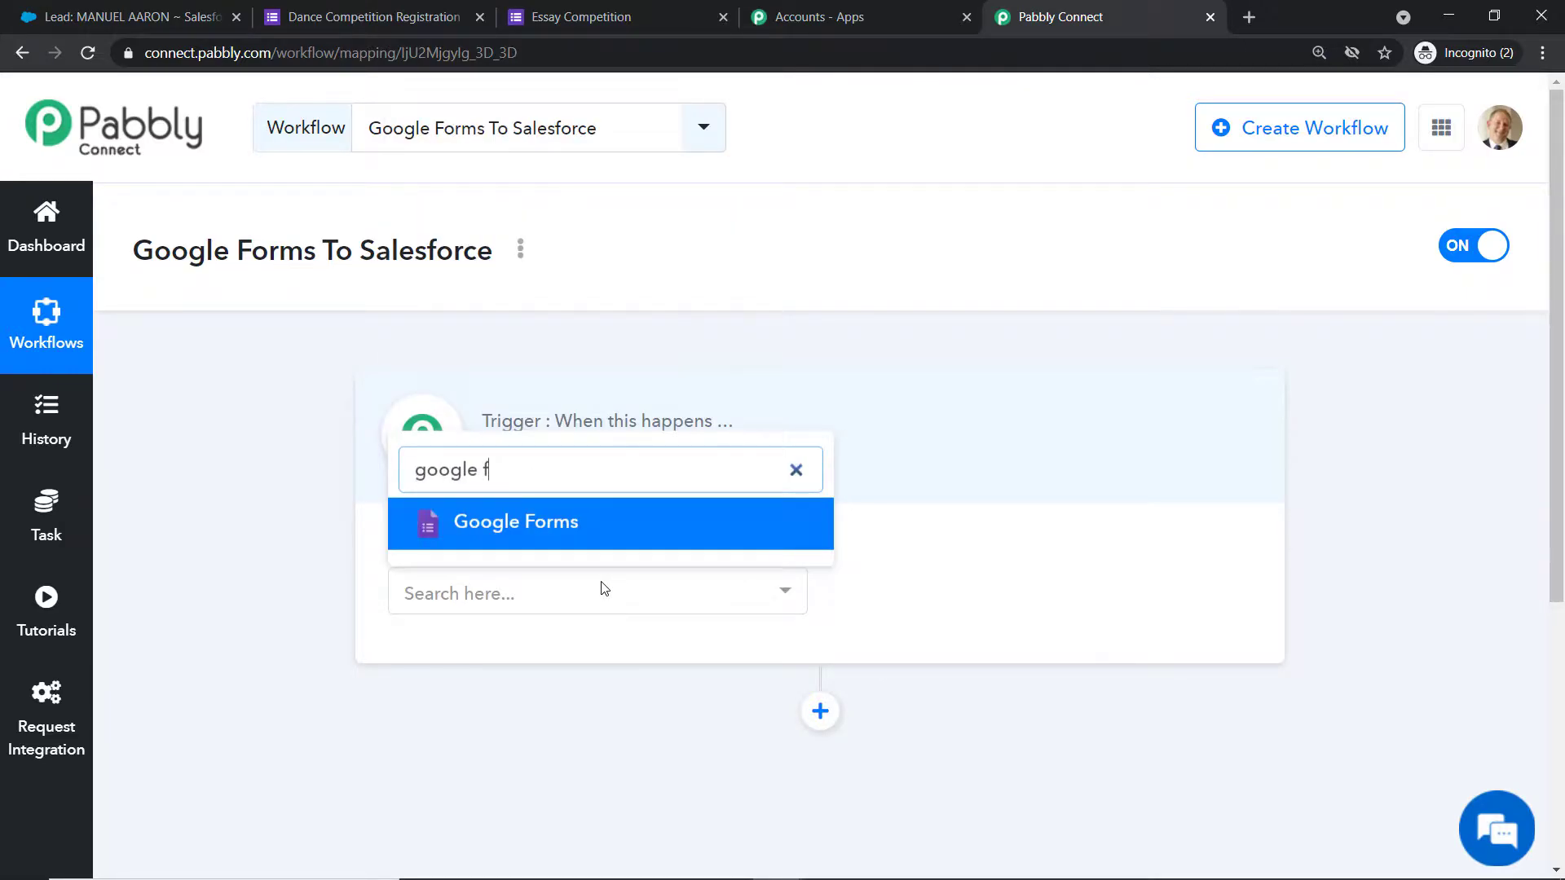
{"action": "left_click", "coordinate": [610, 528]}
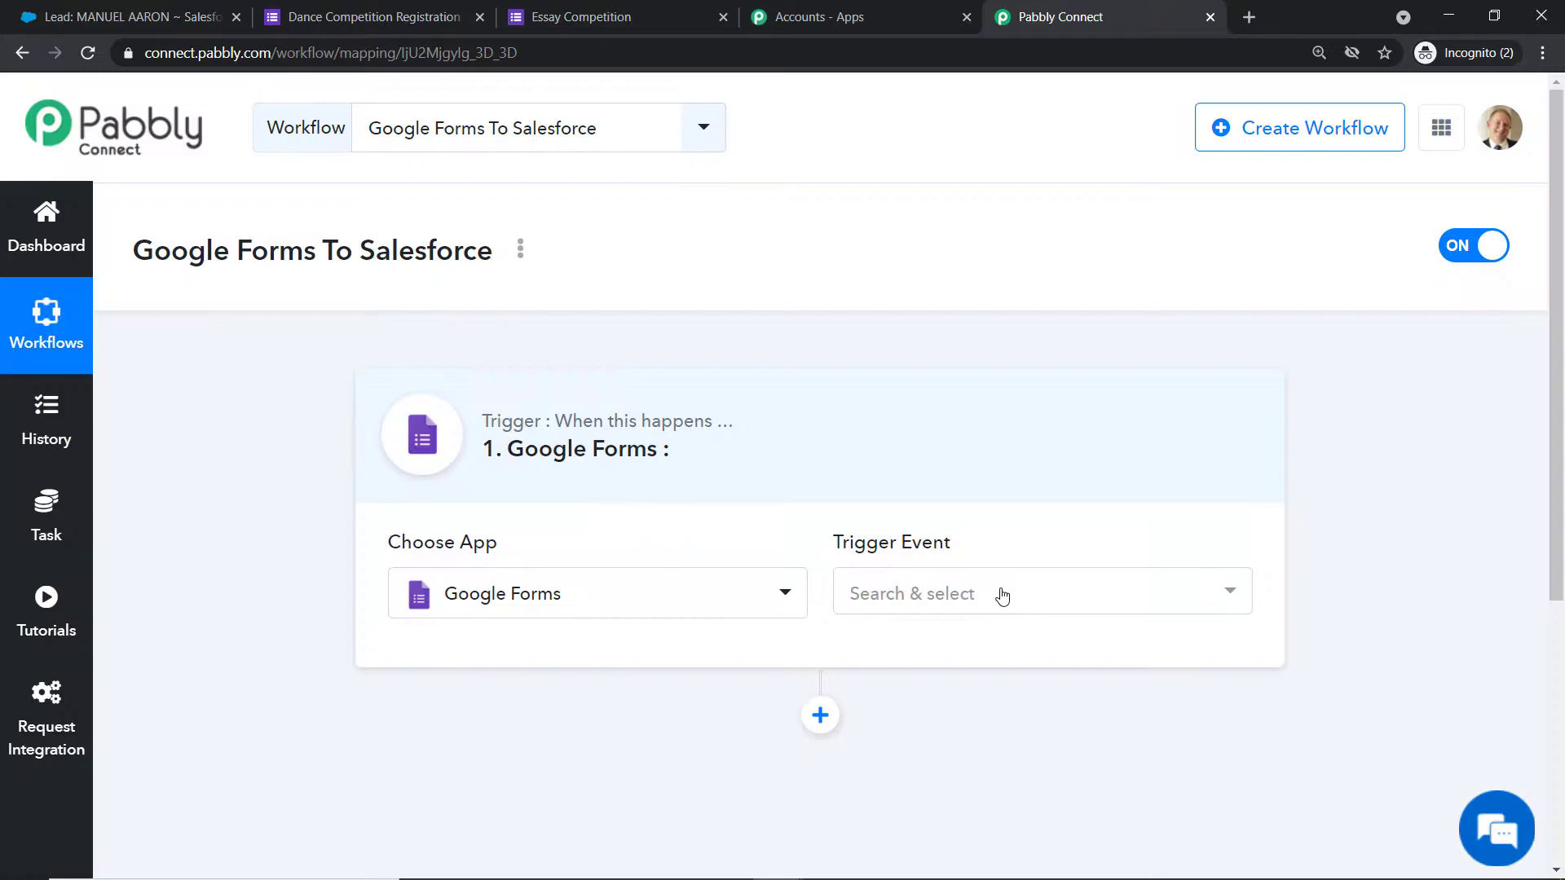
{"action": "left_click", "coordinate": [1001, 597]}
{"action": "left_click", "coordinate": [992, 729]}
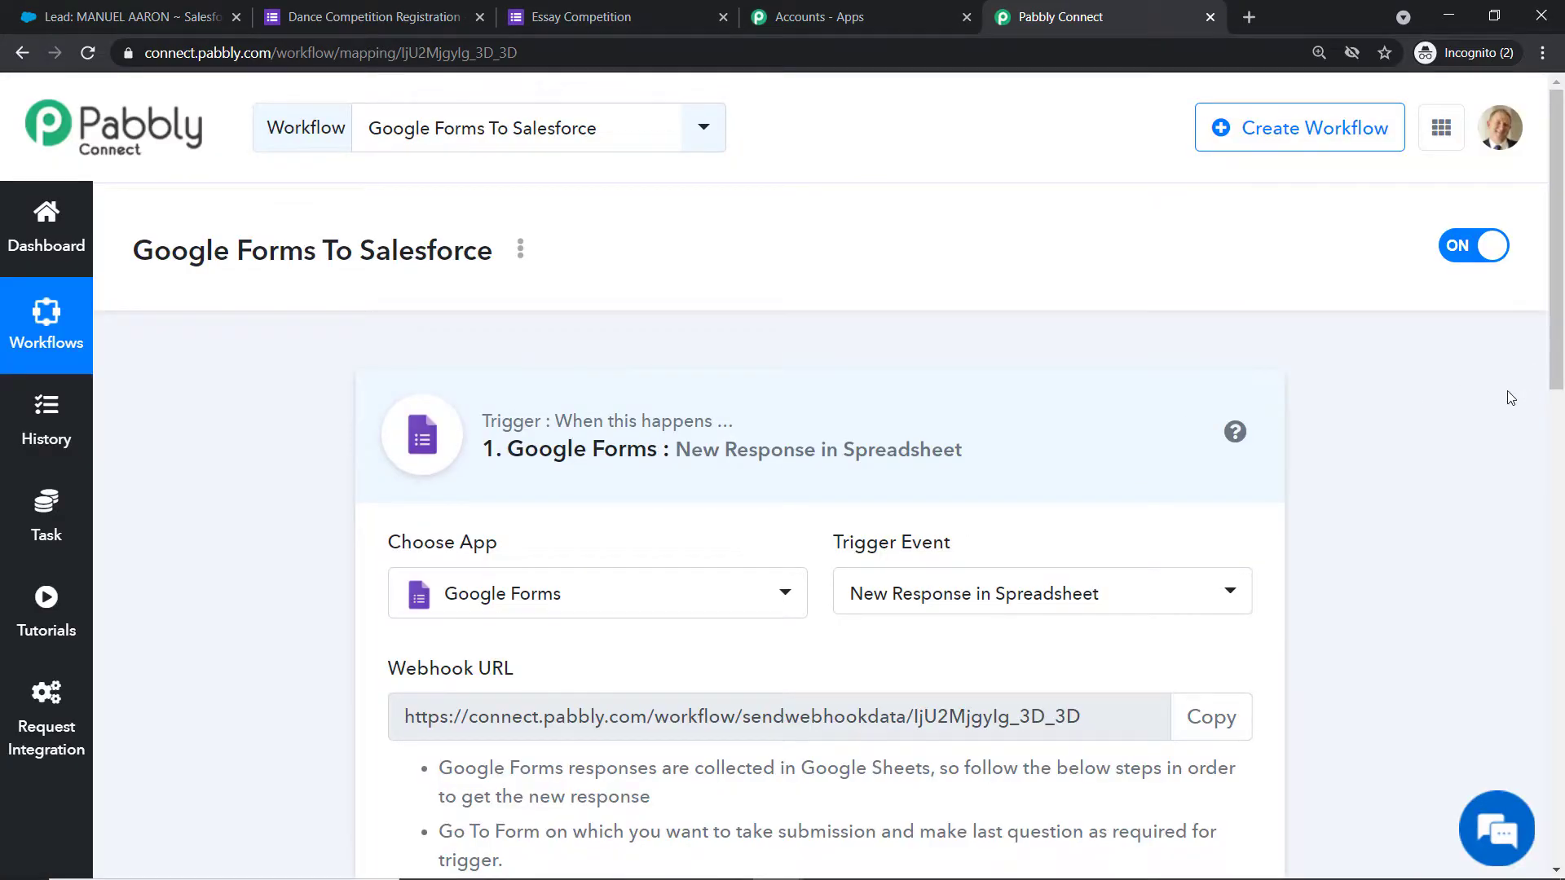
{"action": "left_click_drag", "start_coordinate": [1557, 358], "coordinate": [1561, 461]}
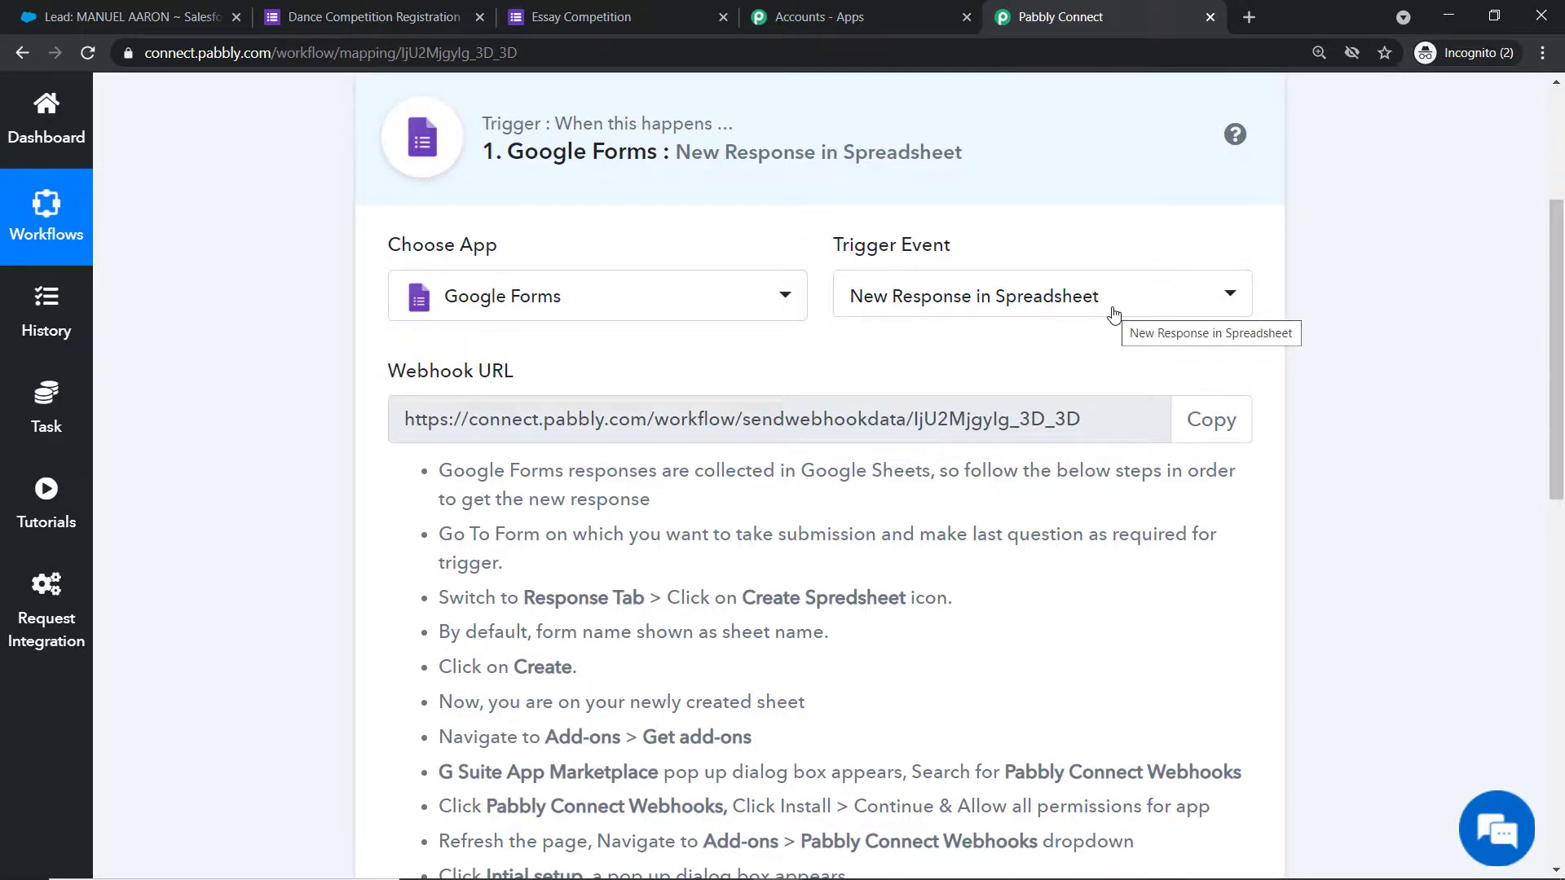
{"action": "left_click", "coordinate": [1073, 321]}
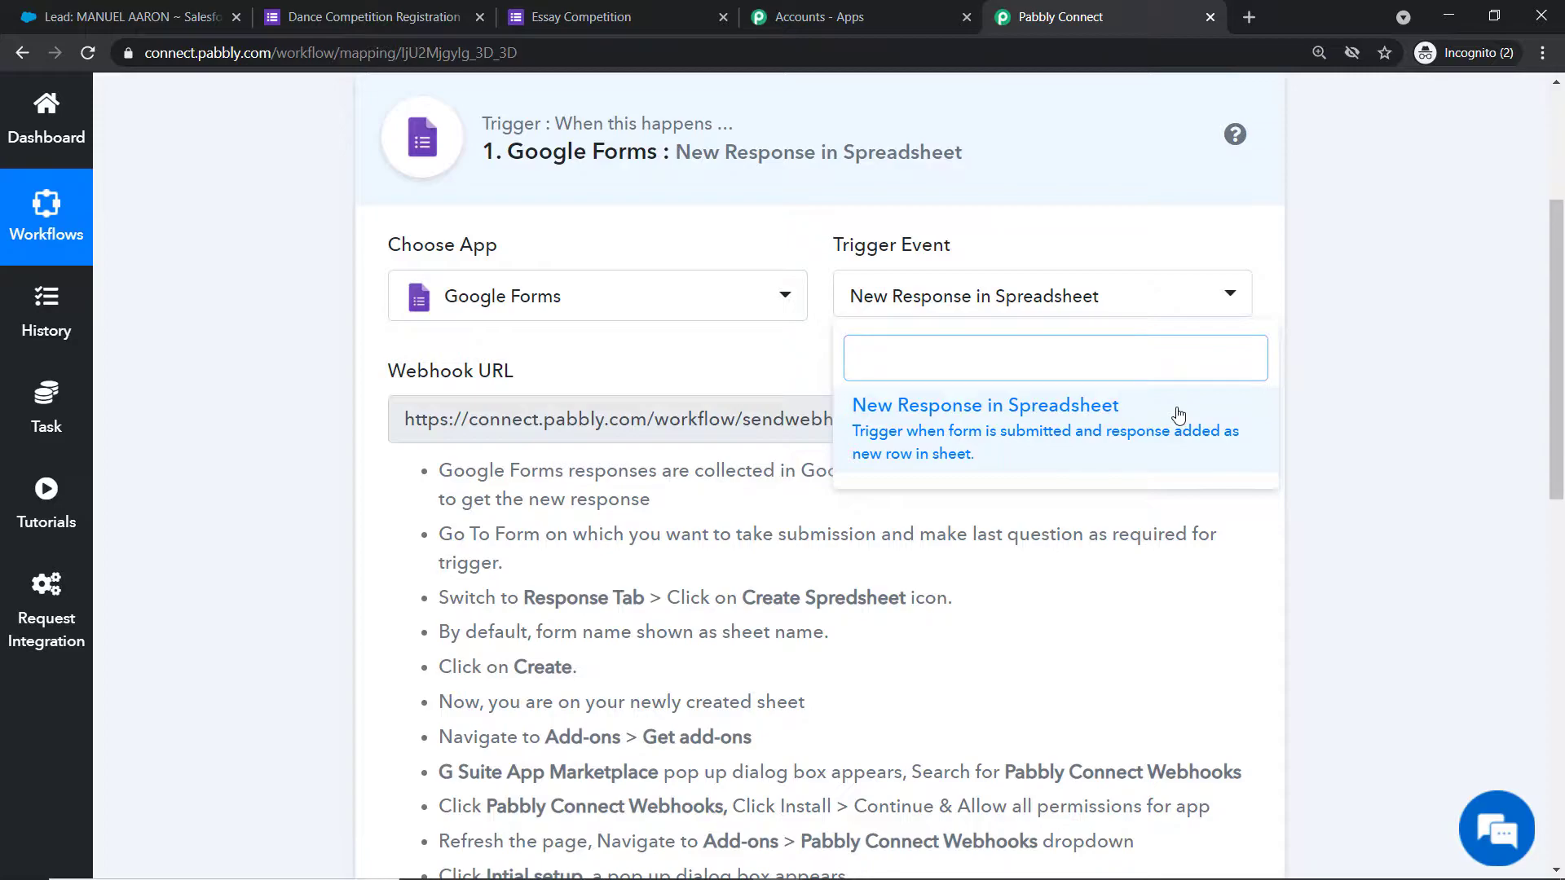
{"action": "left_click", "coordinate": [374, 17]}
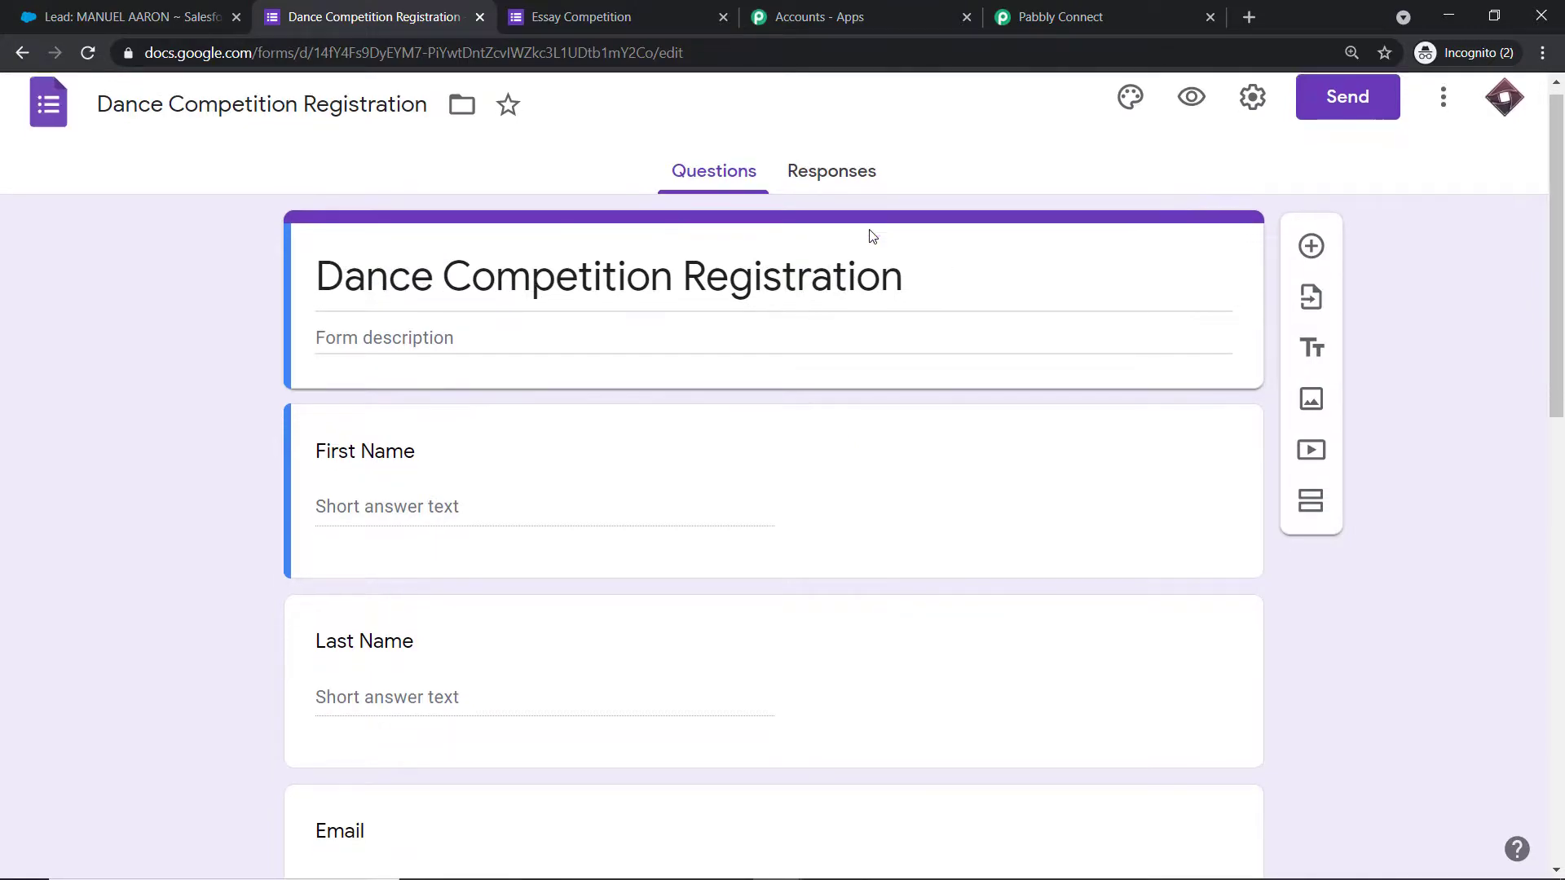
Mark the Company question as required, then view the form's 0 responses.
{"action": "scroll", "coordinate": [839, 248], "scroll_direction": "down", "scroll_amount": 15}
{"action": "scroll", "coordinate": [825, 290], "scroll_direction": "up", "scroll_amount": 10}
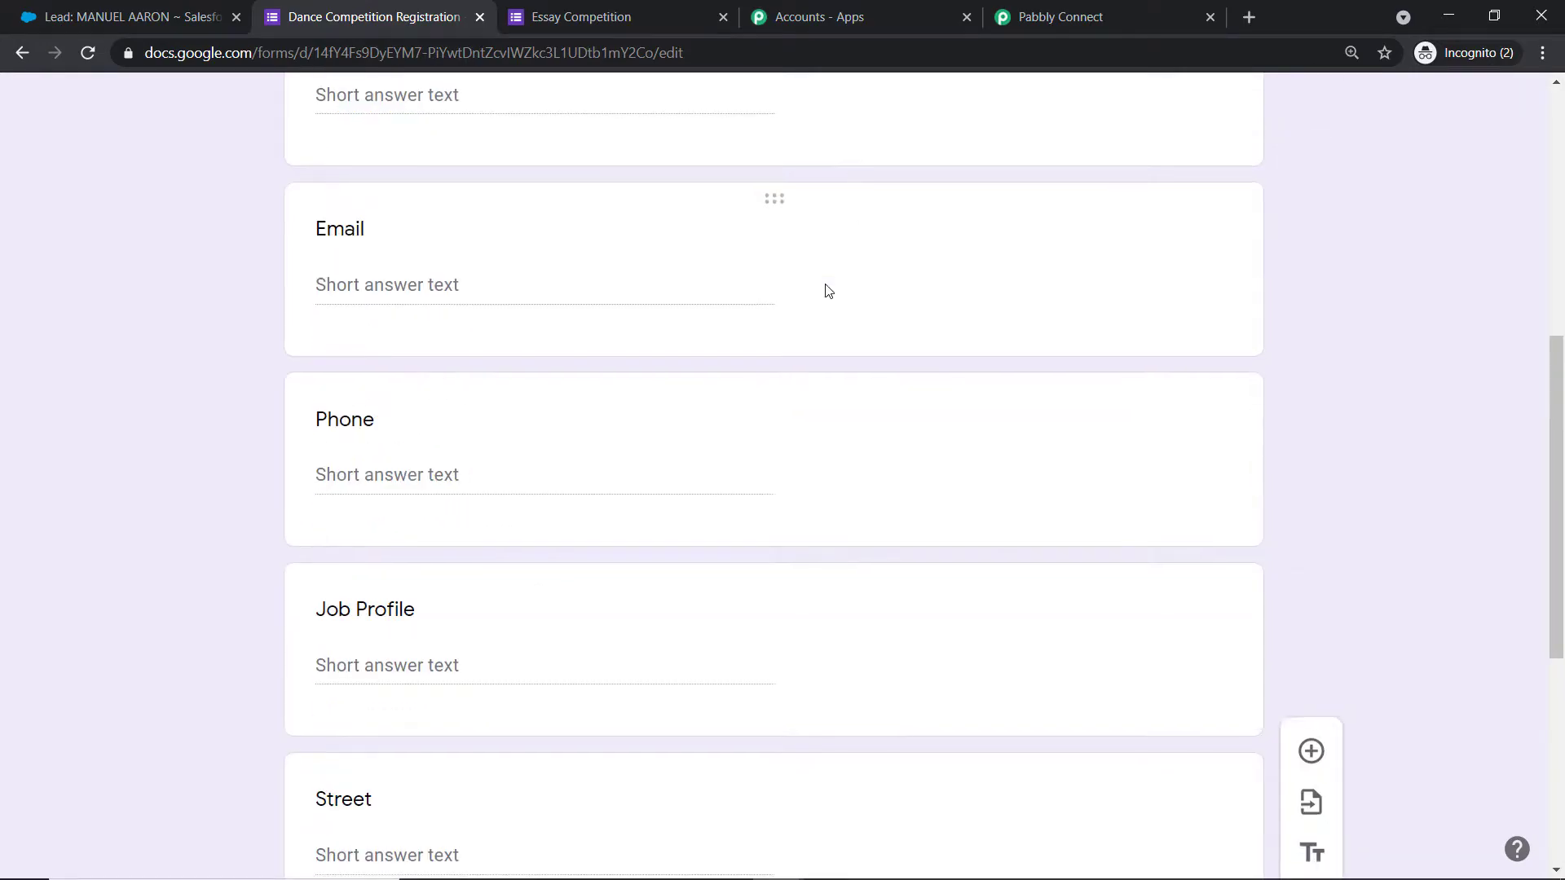
{"action": "scroll", "coordinate": [825, 288], "scroll_direction": "down", "scroll_amount": 3}
{"action": "scroll", "coordinate": [825, 289], "scroll_direction": "down", "scroll_amount": 5}
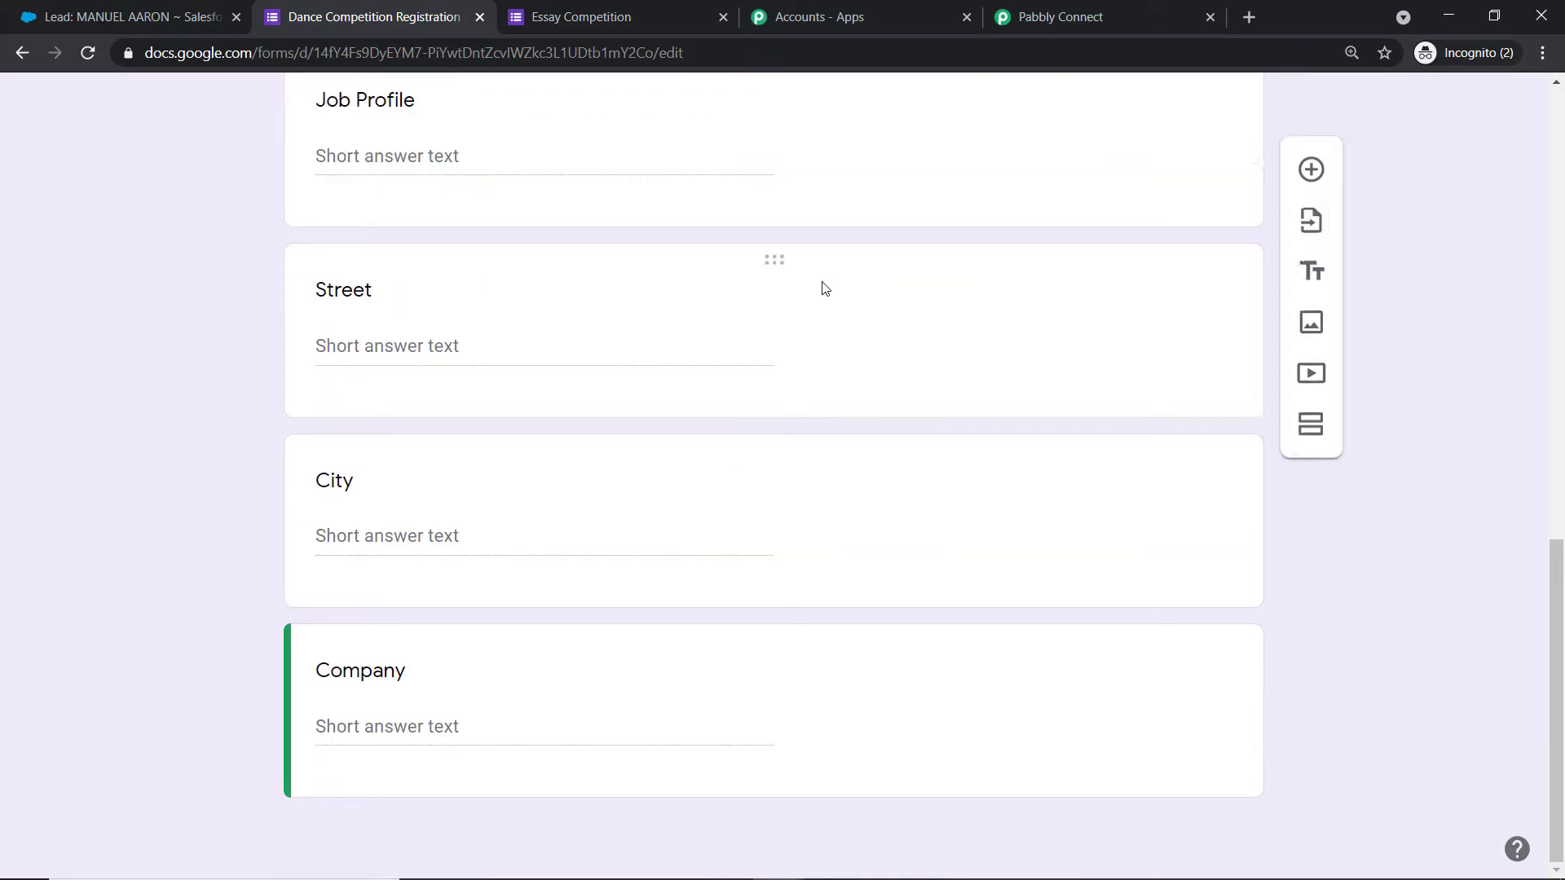
{"action": "scroll", "coordinate": [838, 401], "scroll_direction": "up", "scroll_amount": 15}
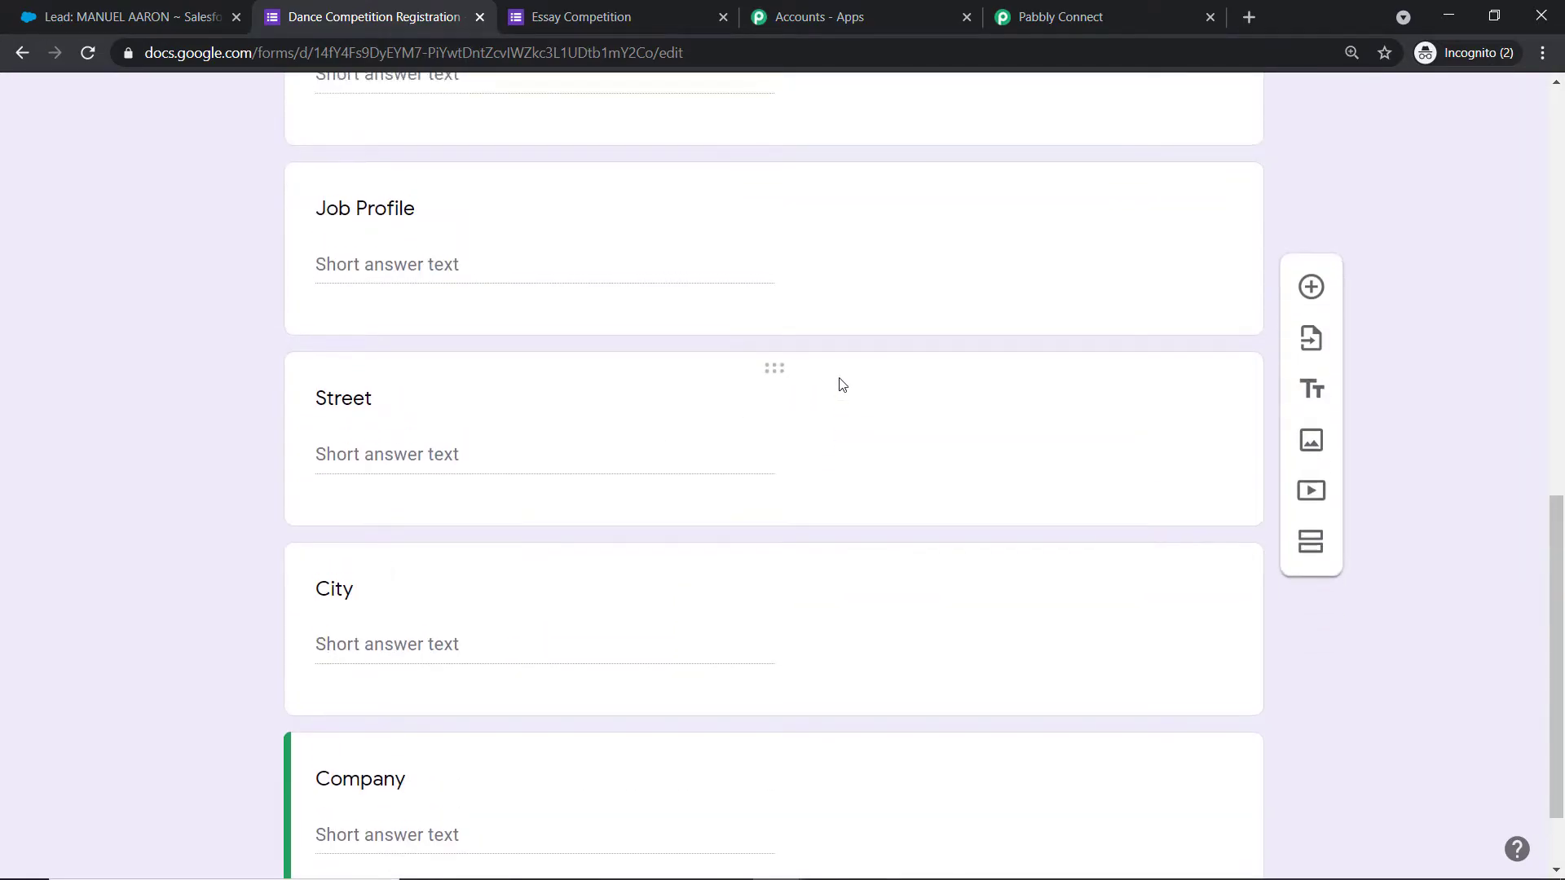
{"action": "scroll", "coordinate": [818, 329], "scroll_direction": "down", "scroll_amount": 15}
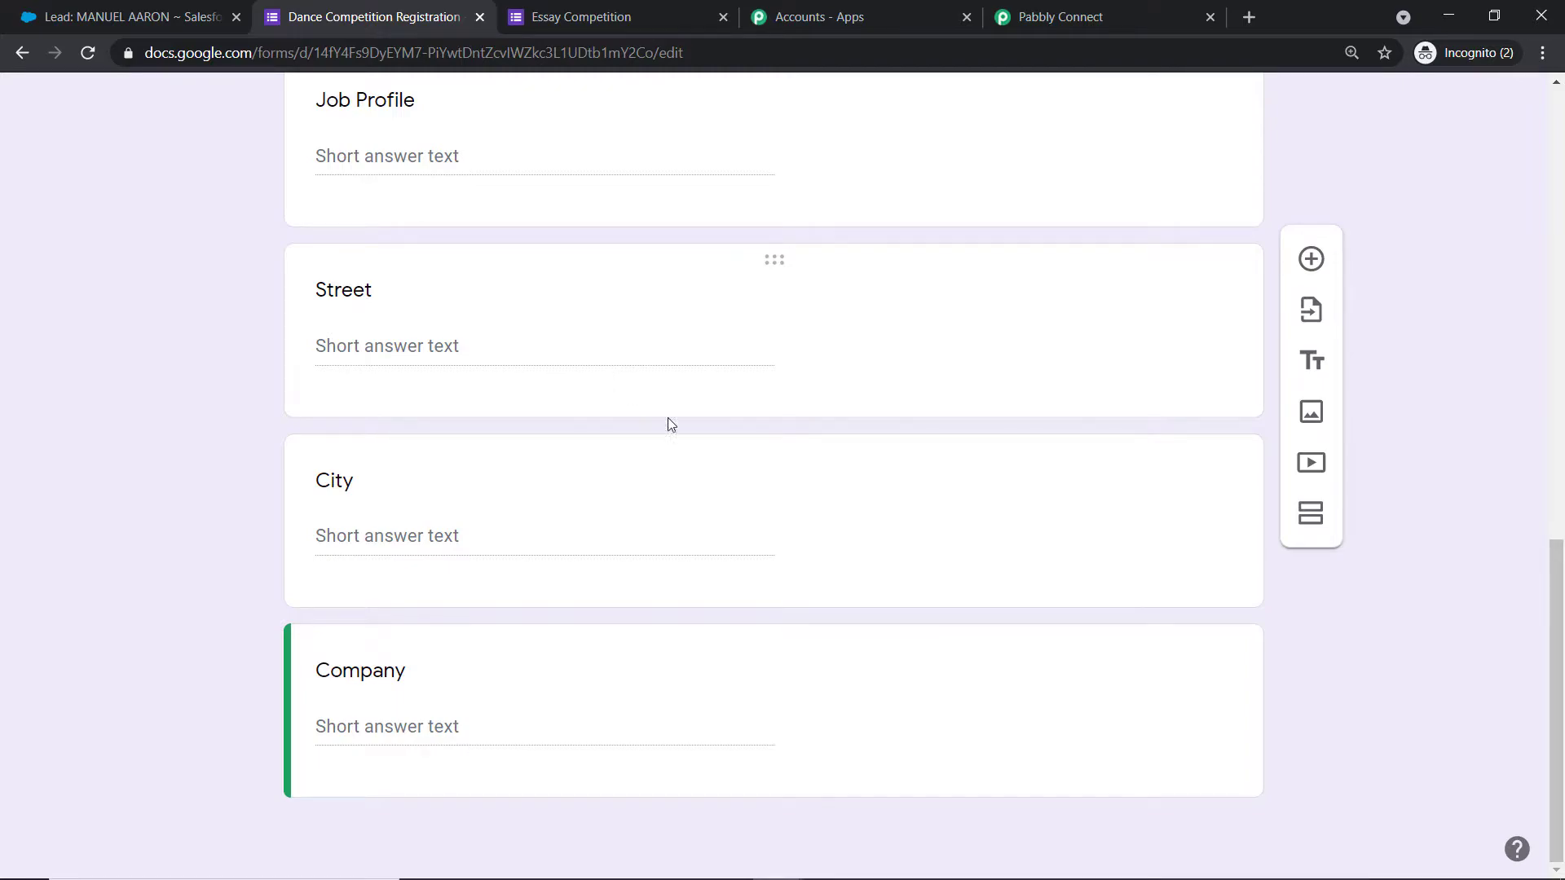
{"action": "left_click", "coordinate": [1047, 681]}
{"action": "left_click", "coordinate": [1153, 754]}
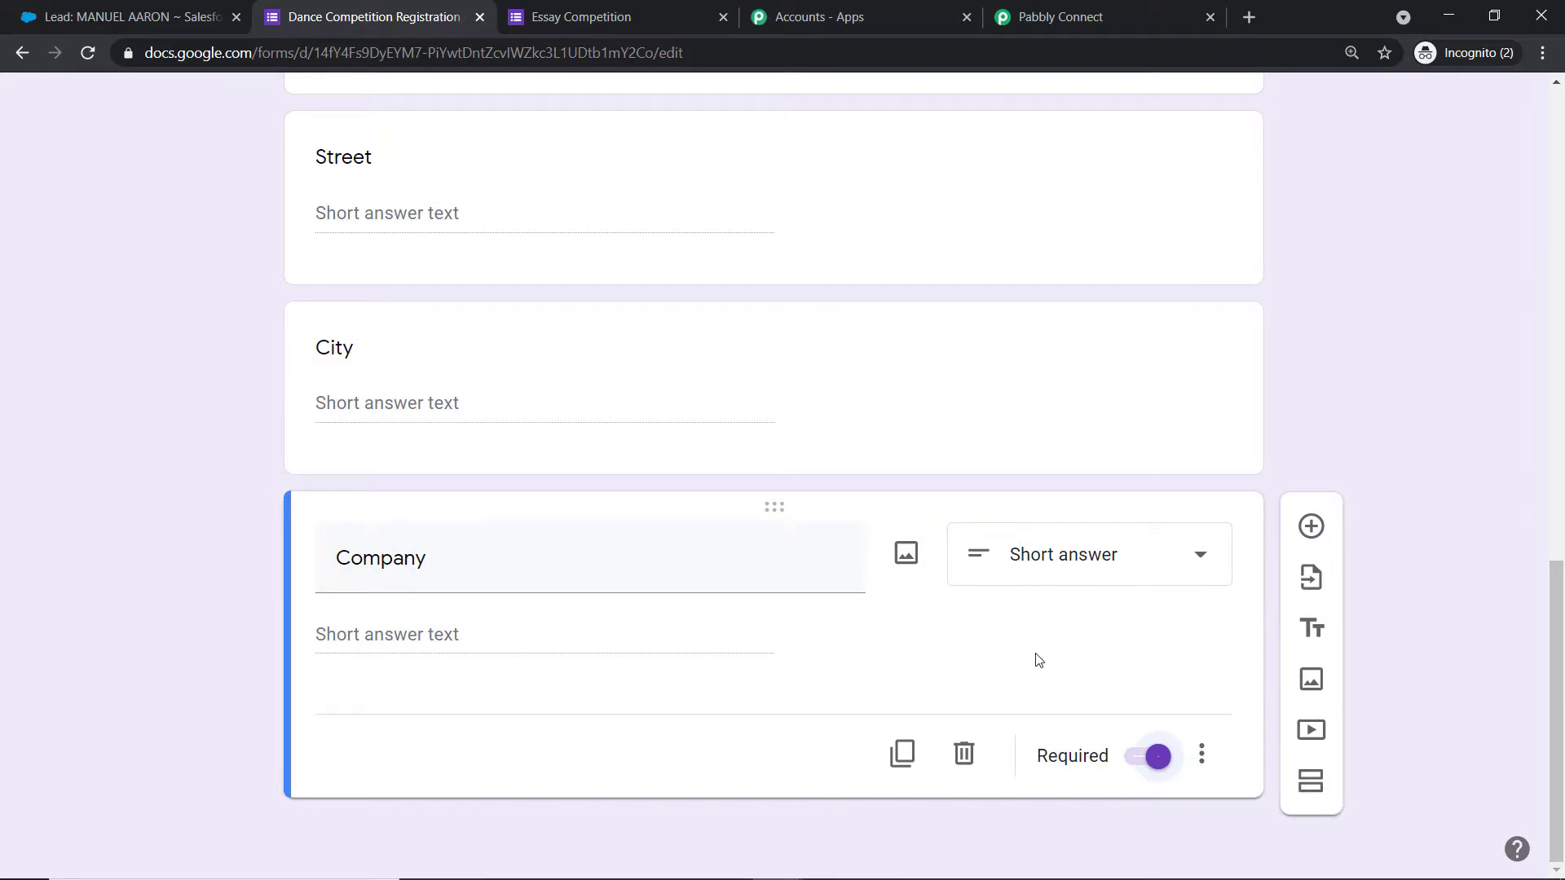
{"action": "scroll", "coordinate": [1562, 375], "scroll_direction": "up", "scroll_amount": 20}
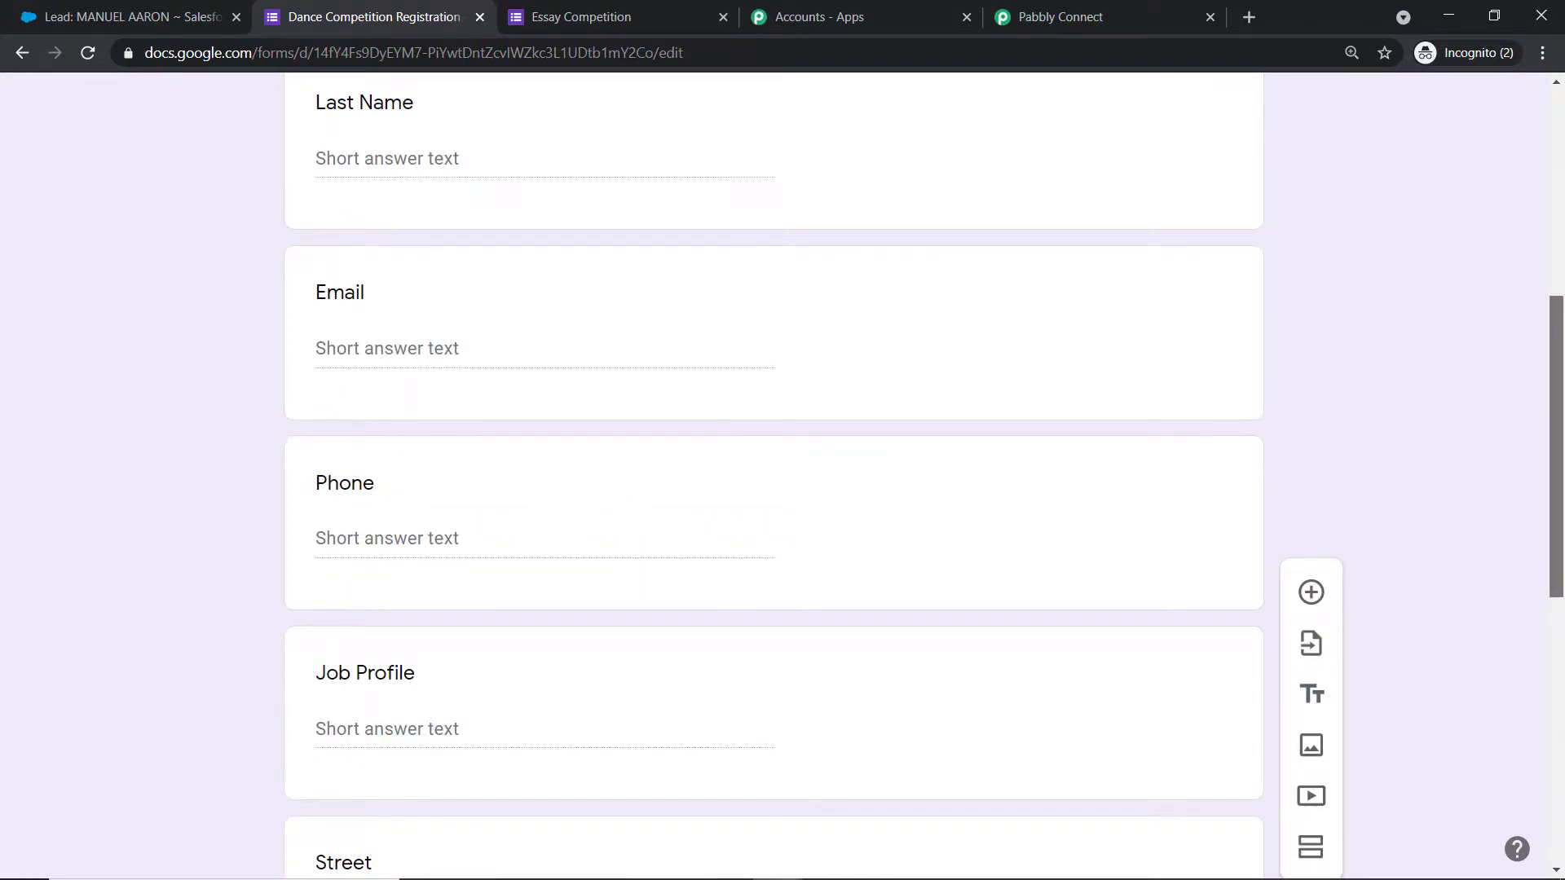
{"action": "left_click", "coordinate": [829, 174]}
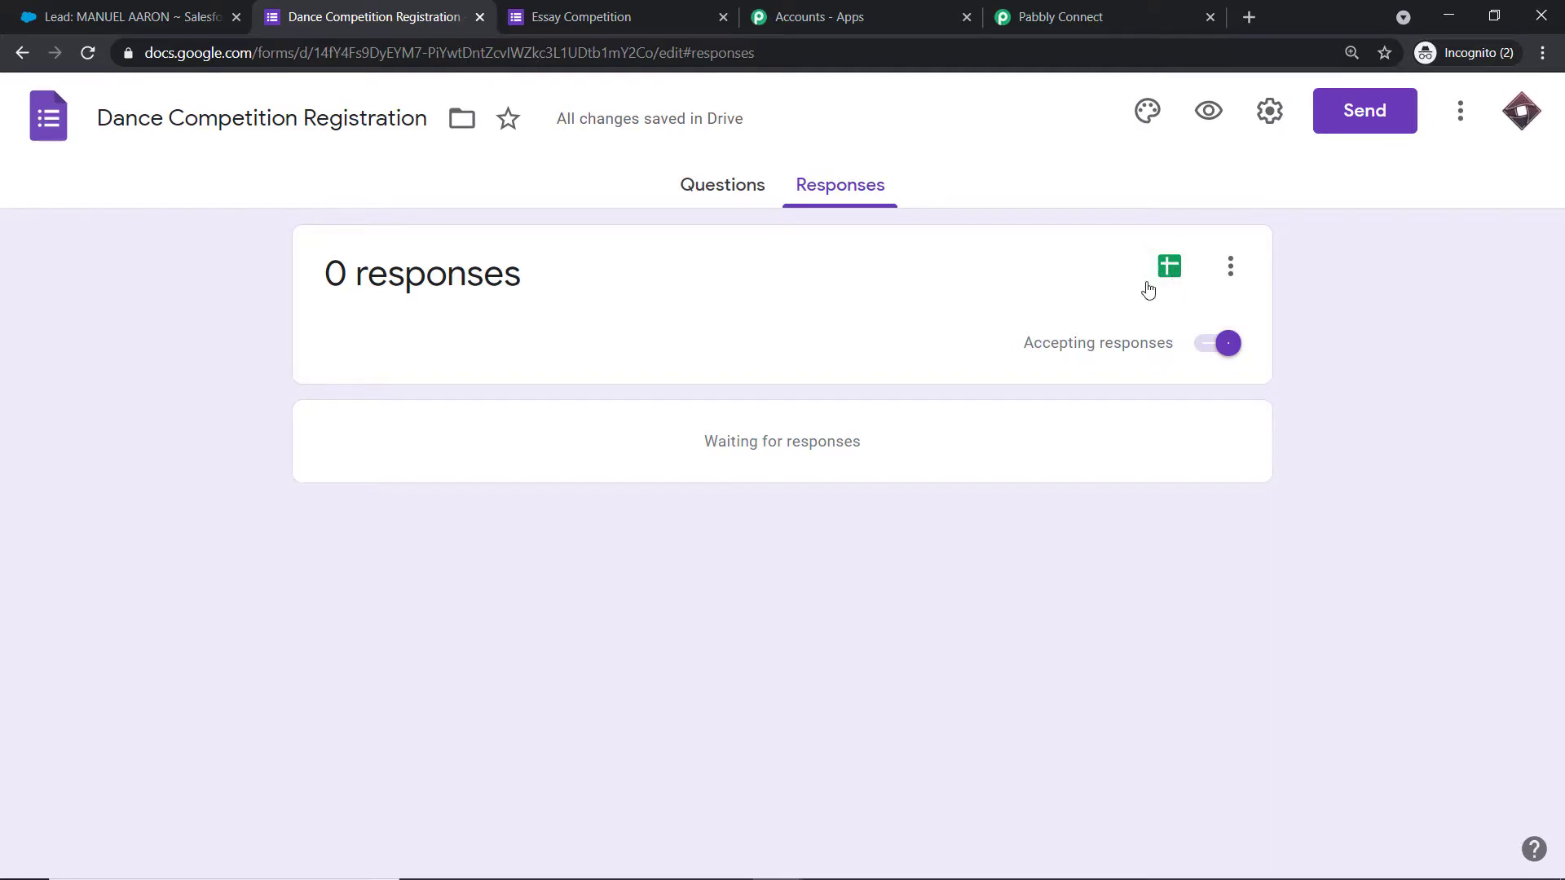
Link the form to a new Dance Competition Registration (Responses) spreadsheet.
{"action": "left_click", "coordinate": [1176, 281]}
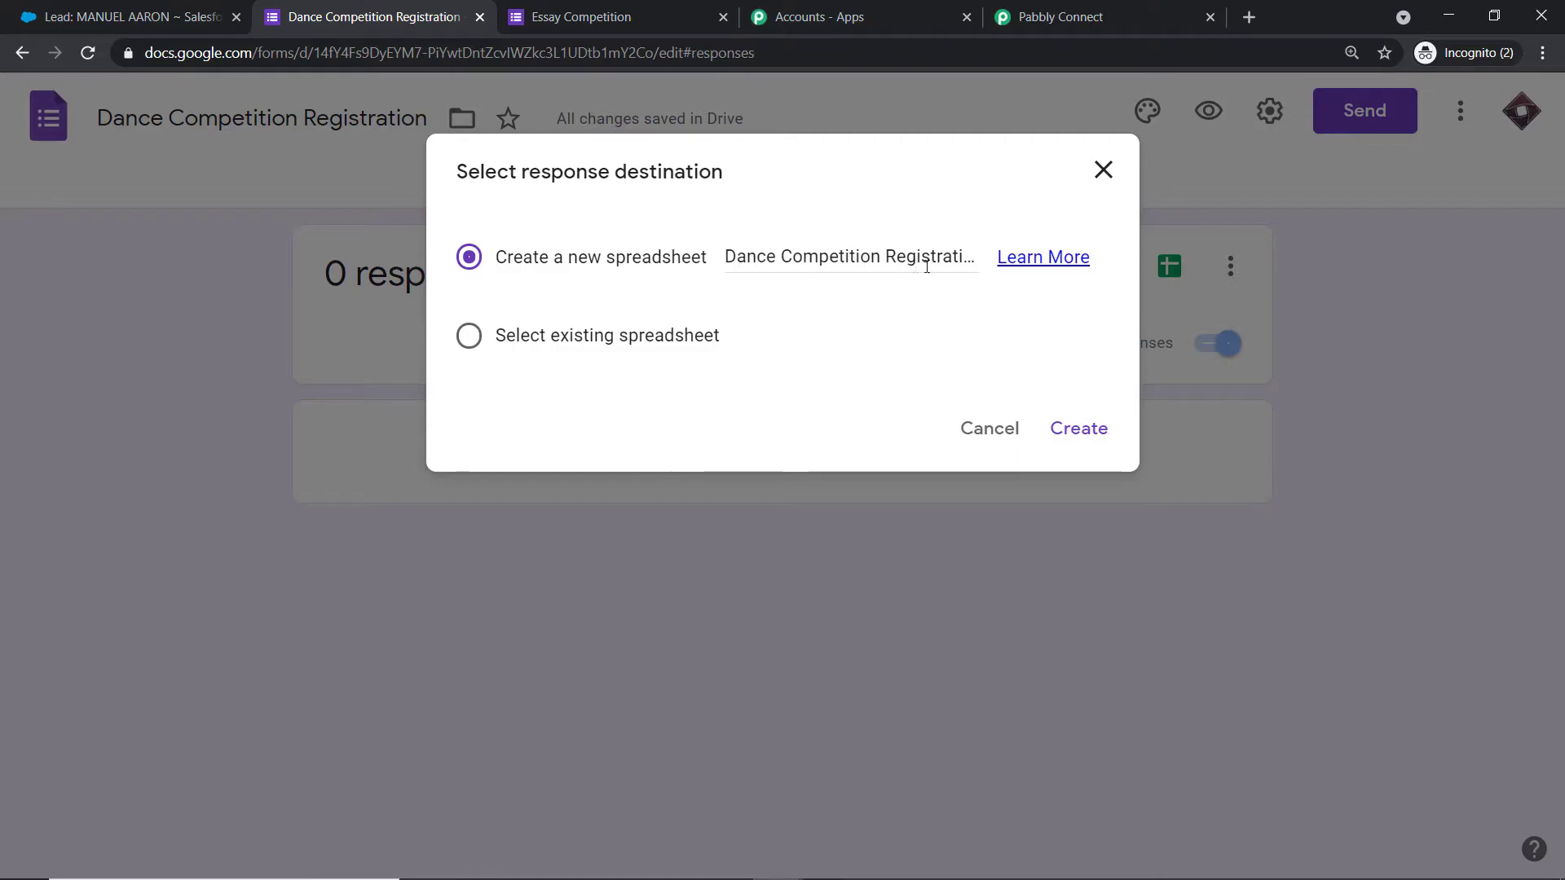
{"action": "left_click", "coordinate": [1064, 440]}
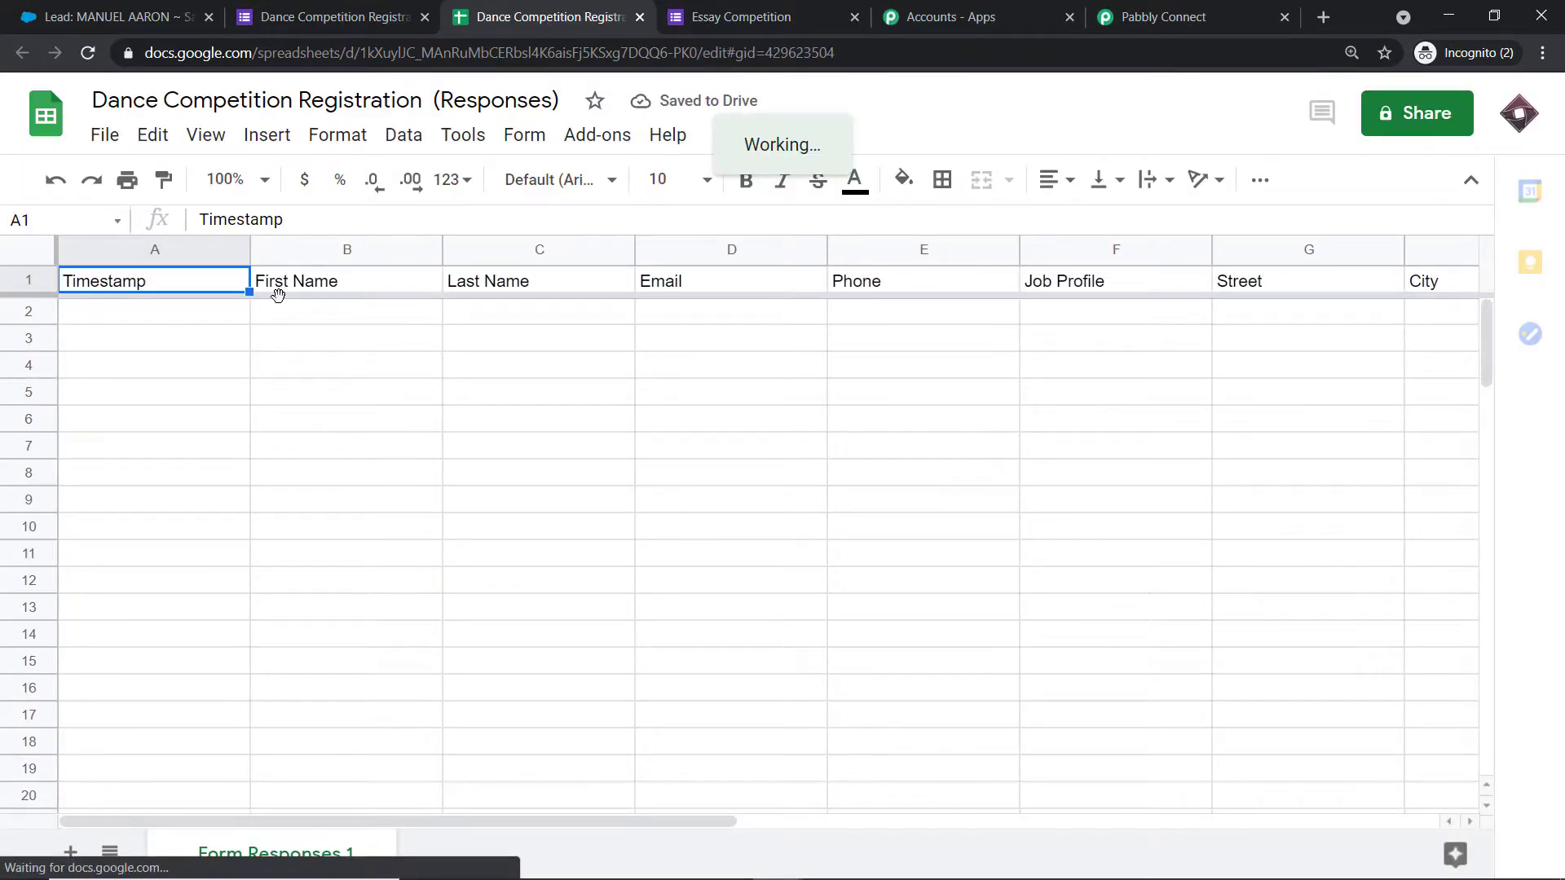
{"action": "left_click", "coordinate": [366, 10]}
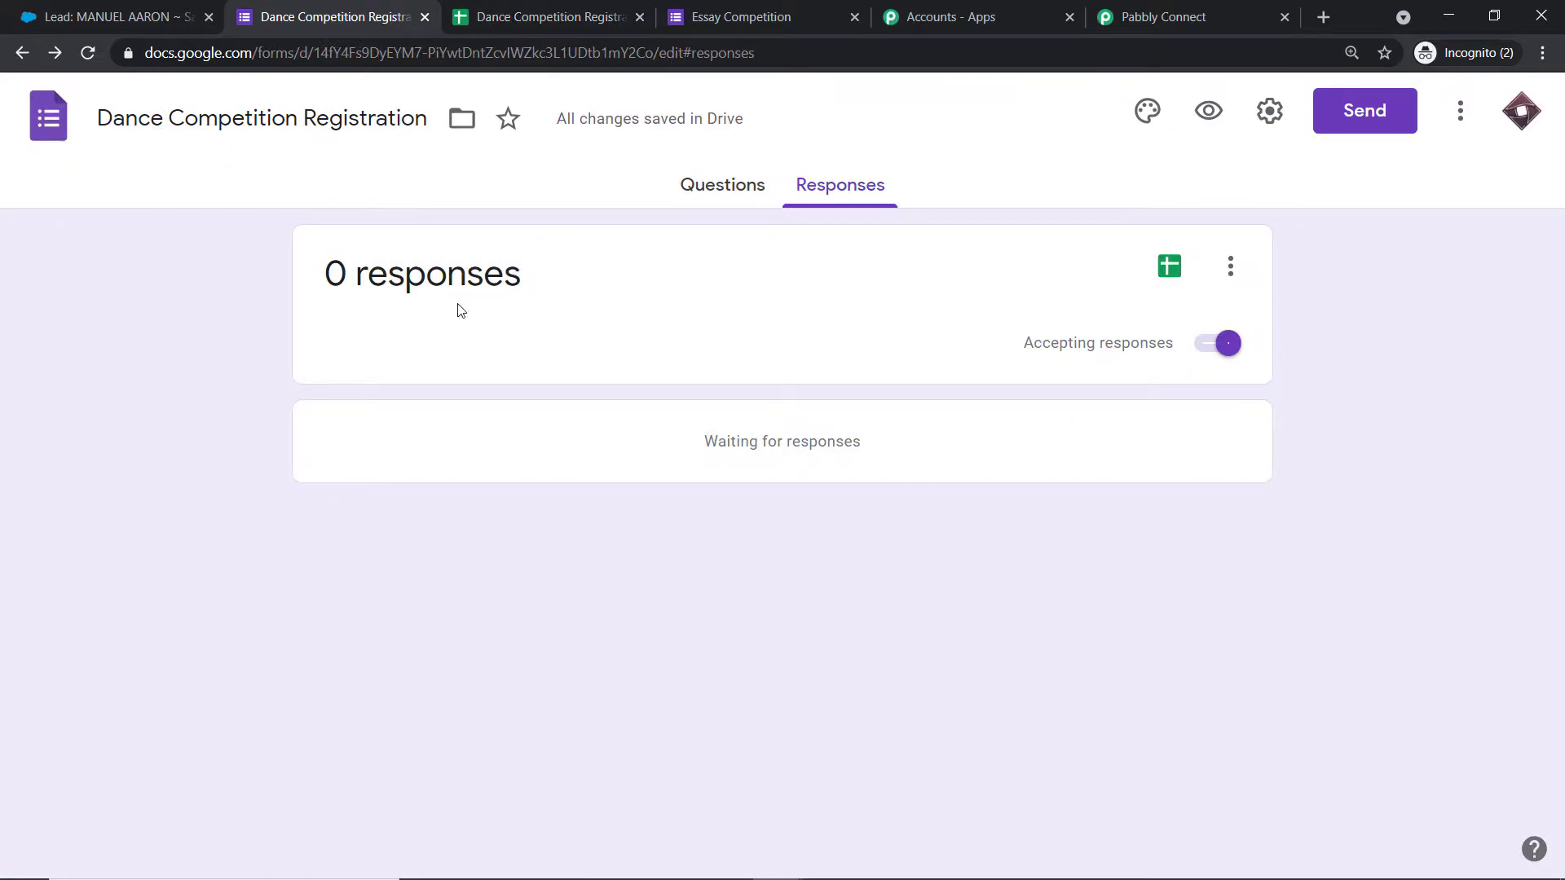
{"action": "left_click", "coordinate": [723, 189]}
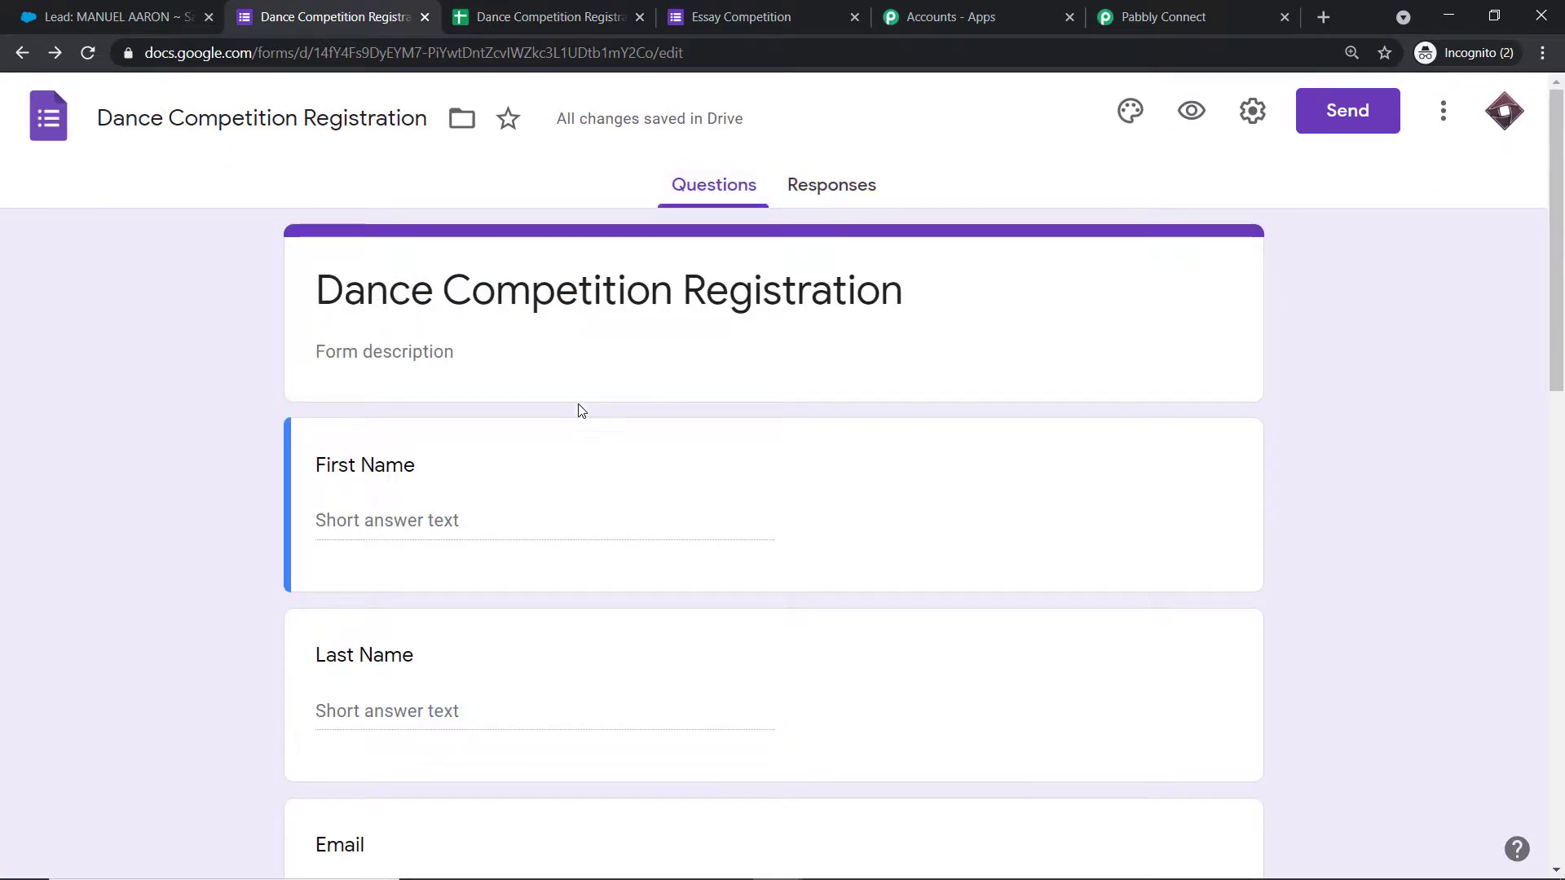
{"action": "scroll", "coordinate": [476, 463], "scroll_direction": "down", "scroll_amount": 1}
{"action": "scroll", "coordinate": [436, 360], "scroll_direction": "down", "scroll_amount": 15}
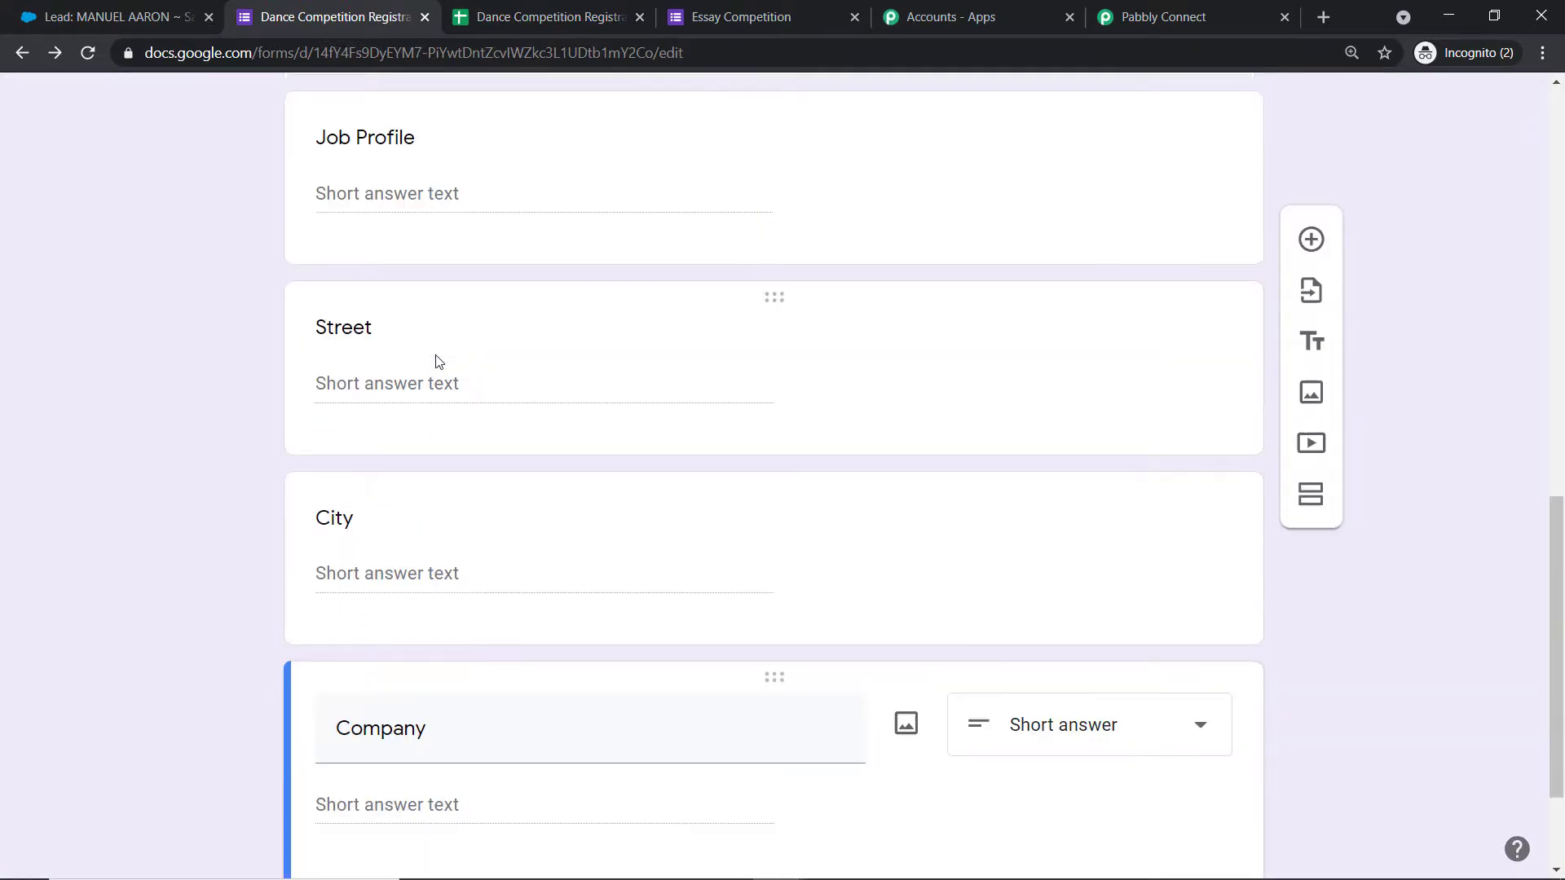
{"action": "left_click", "coordinate": [546, 17]}
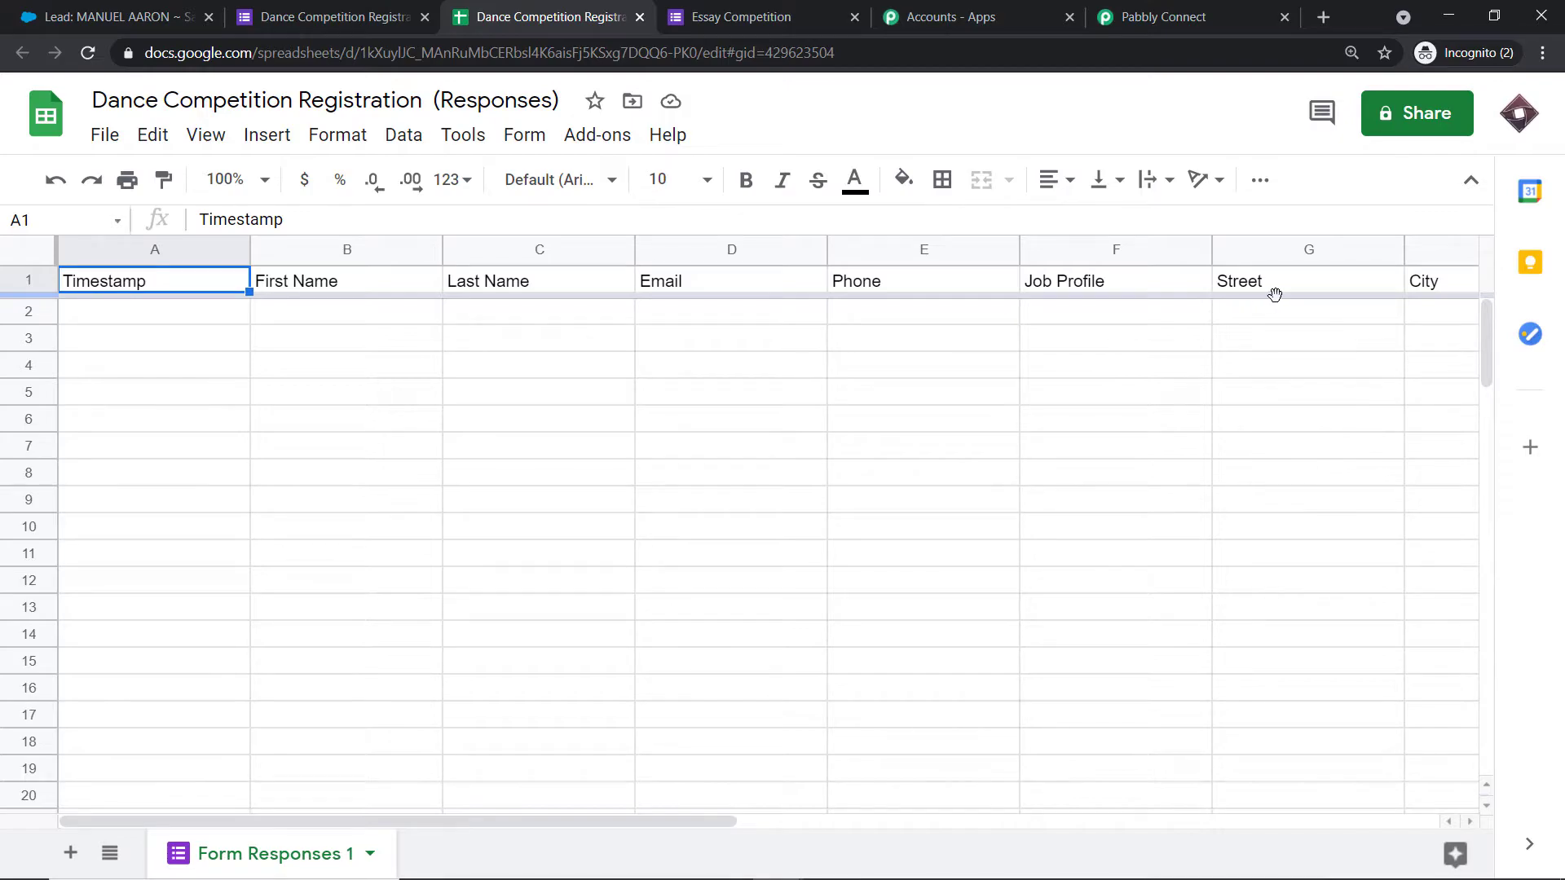
{"action": "left_click", "coordinate": [483, 805]}
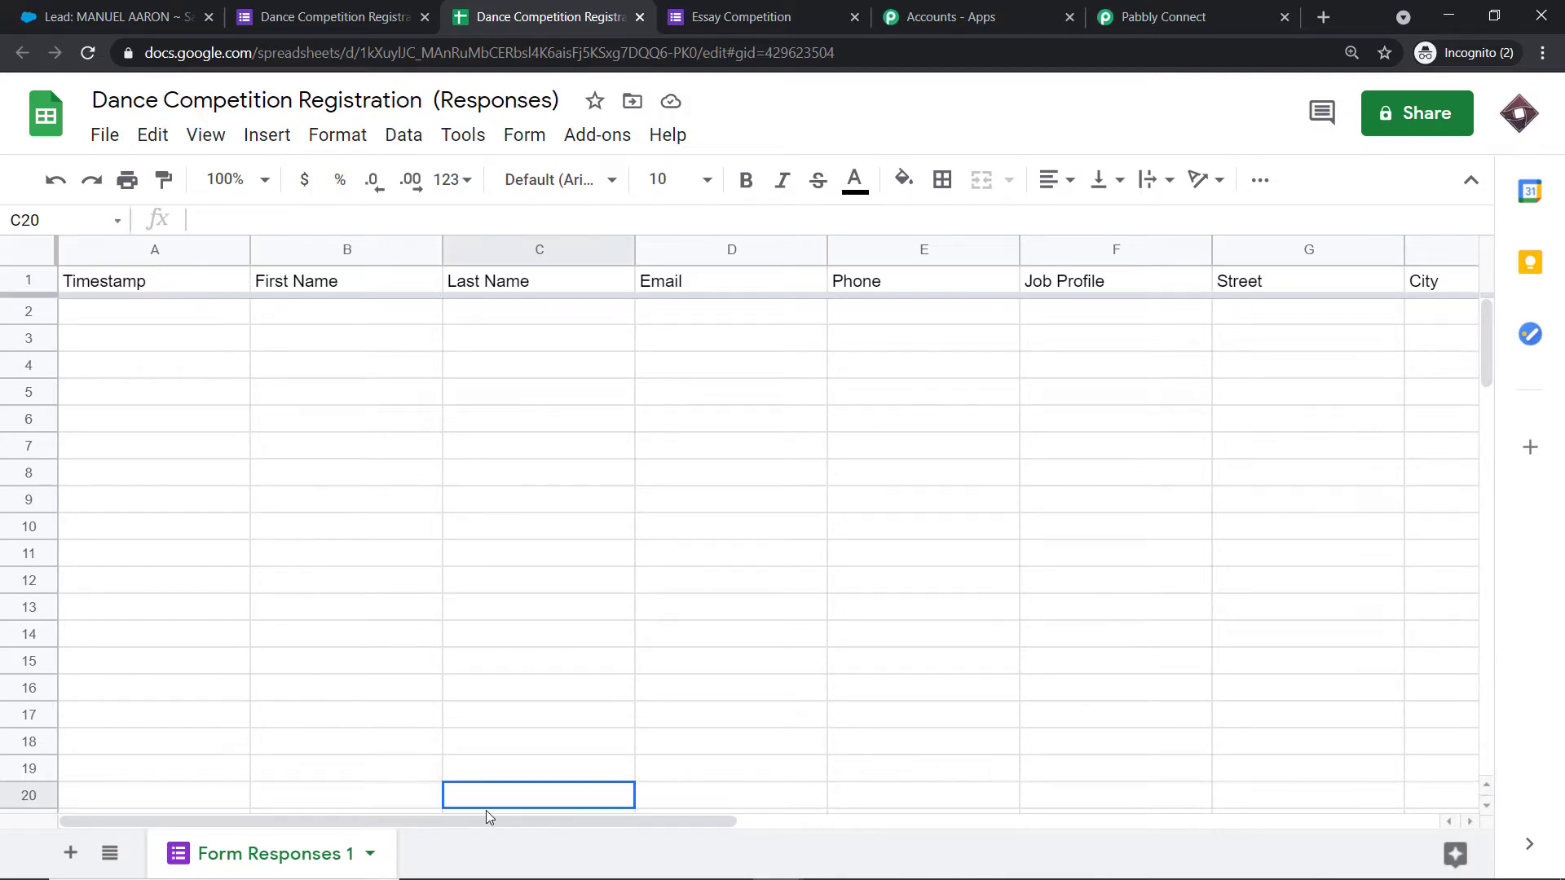
{"action": "left_click_drag", "start_coordinate": [495, 815], "coordinate": [457, 825]}
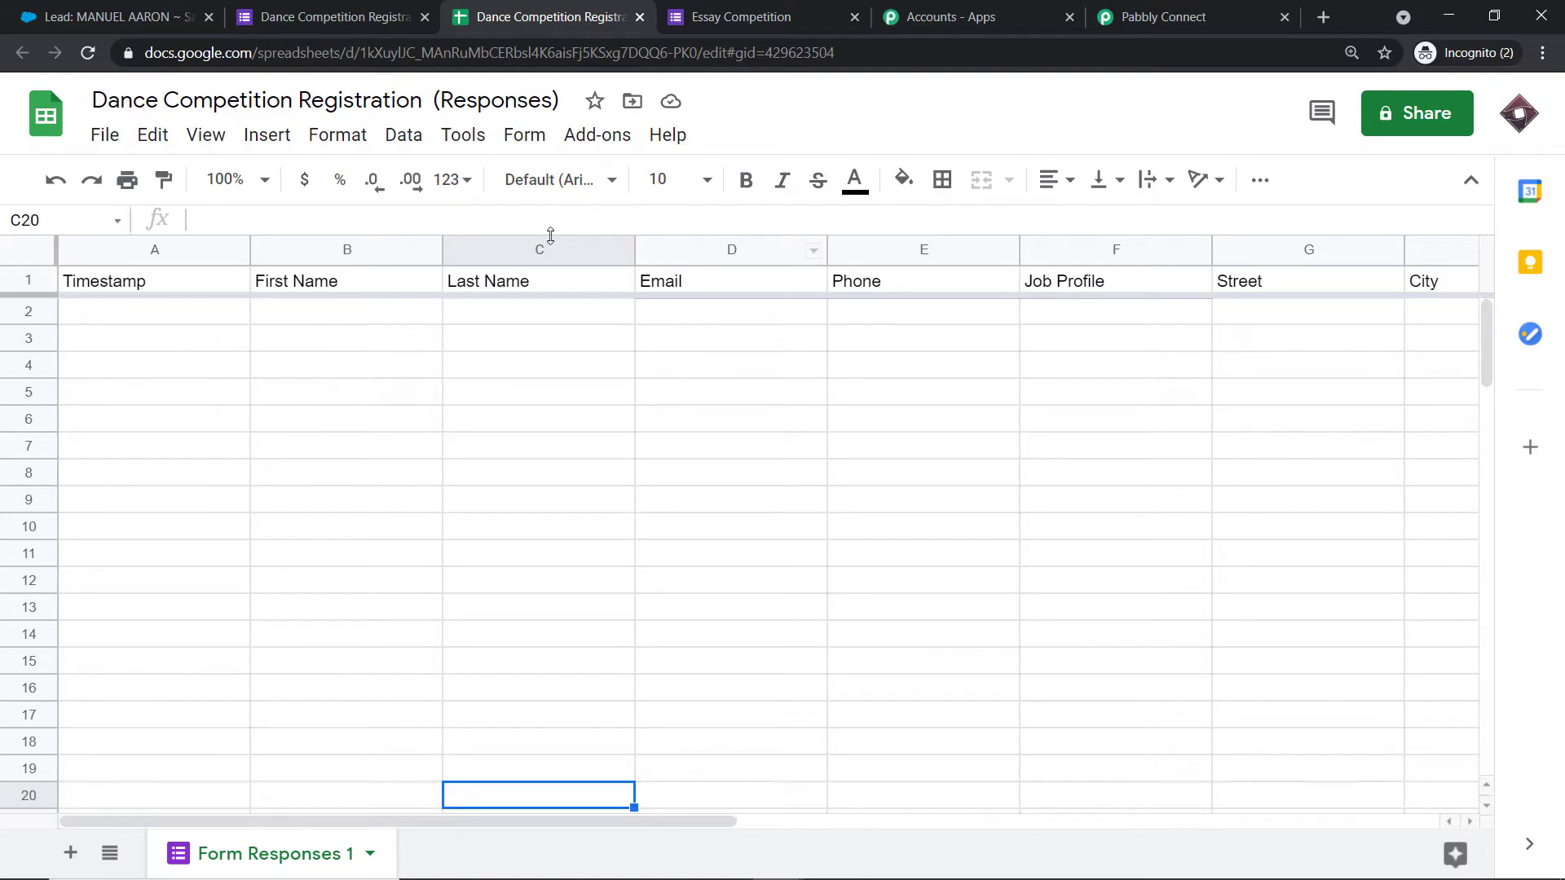
{"action": "left_click", "coordinate": [363, 11]}
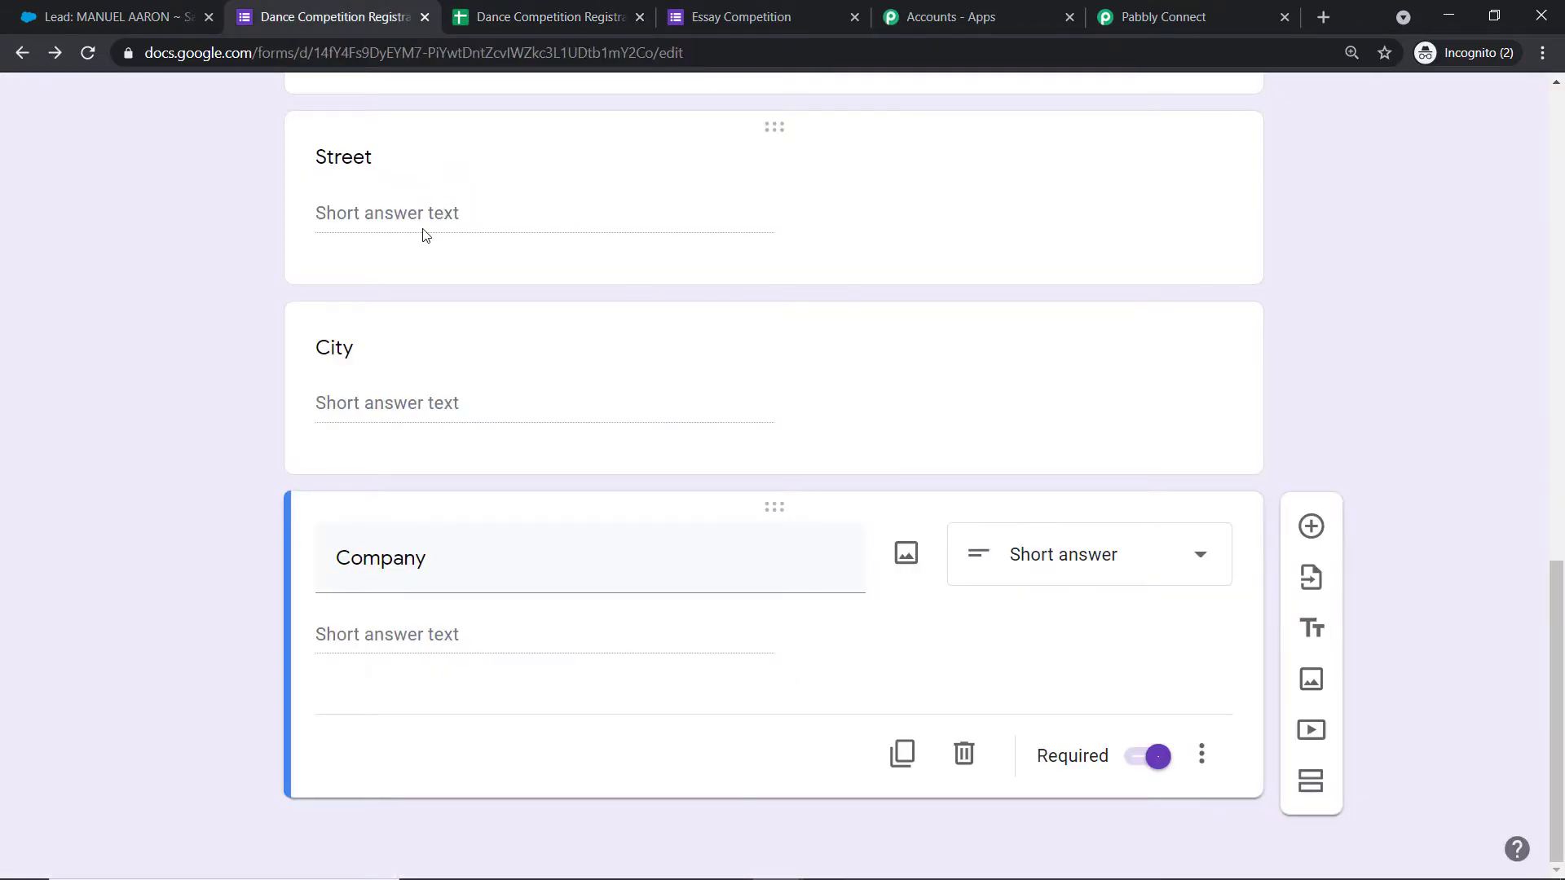
{"action": "left_click", "coordinate": [514, 14]}
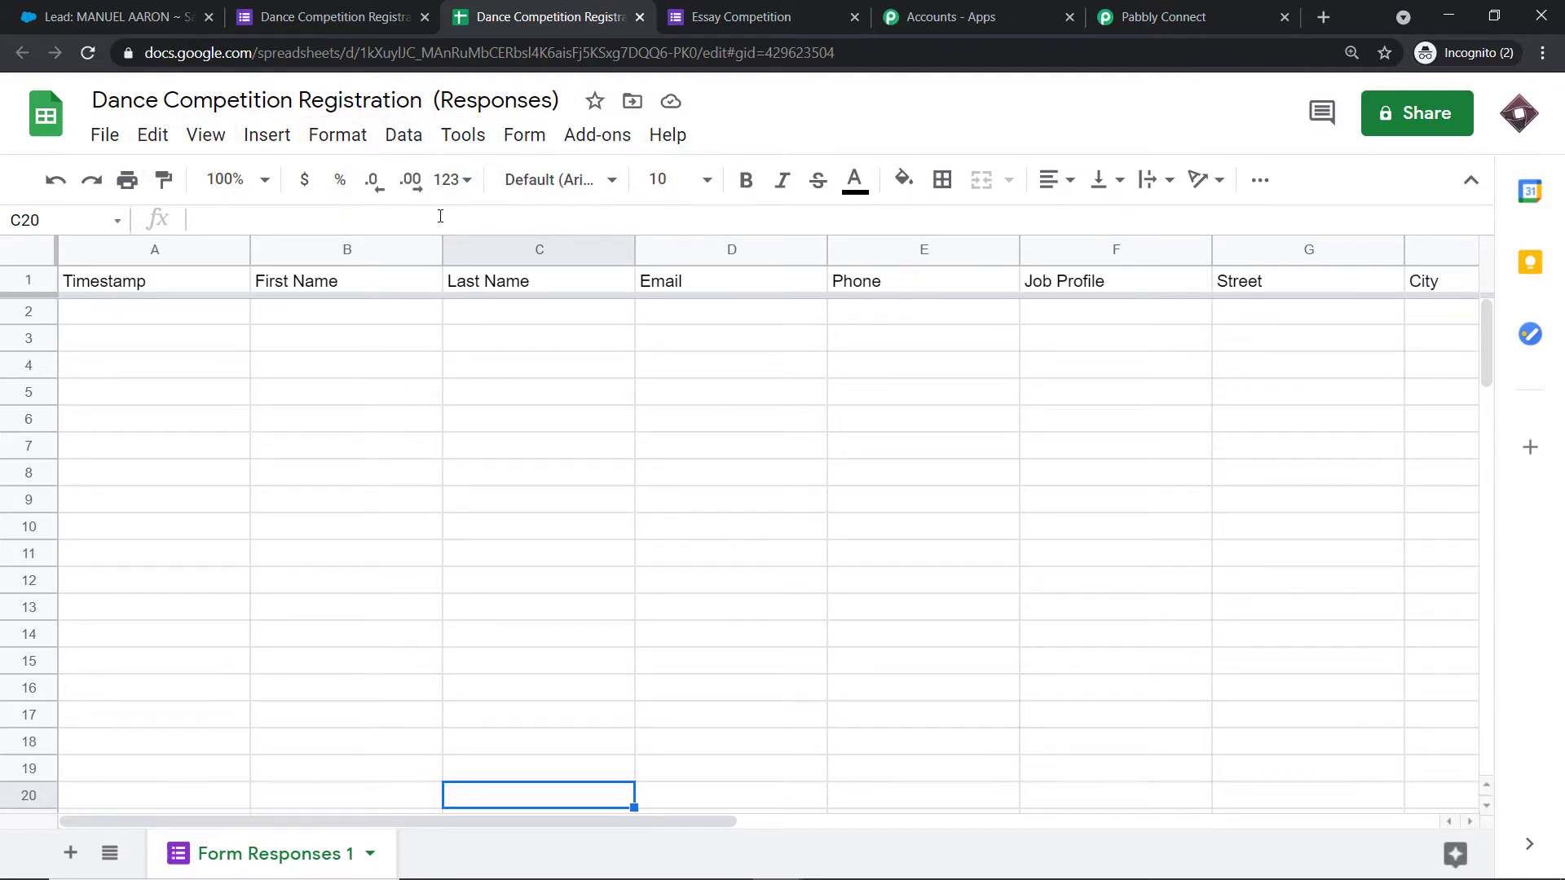
Open the Google Workspace Marketplace from the Sheets Add-ons menu via Get add-ons.
{"action": "left_click", "coordinate": [597, 147]}
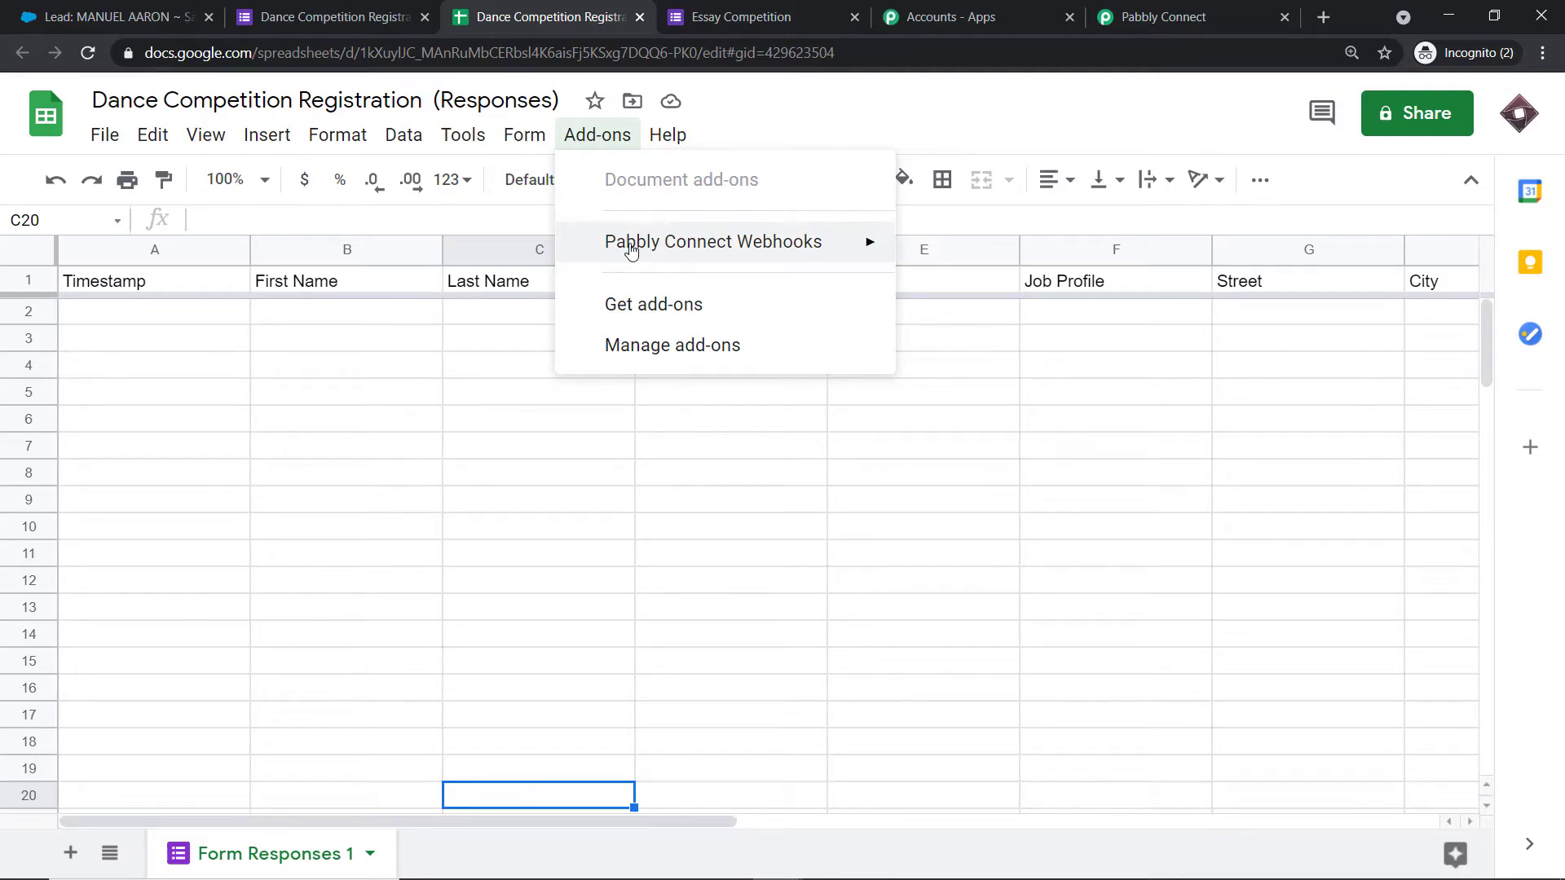
{"action": "mouse_move", "coordinate": [630, 250]}
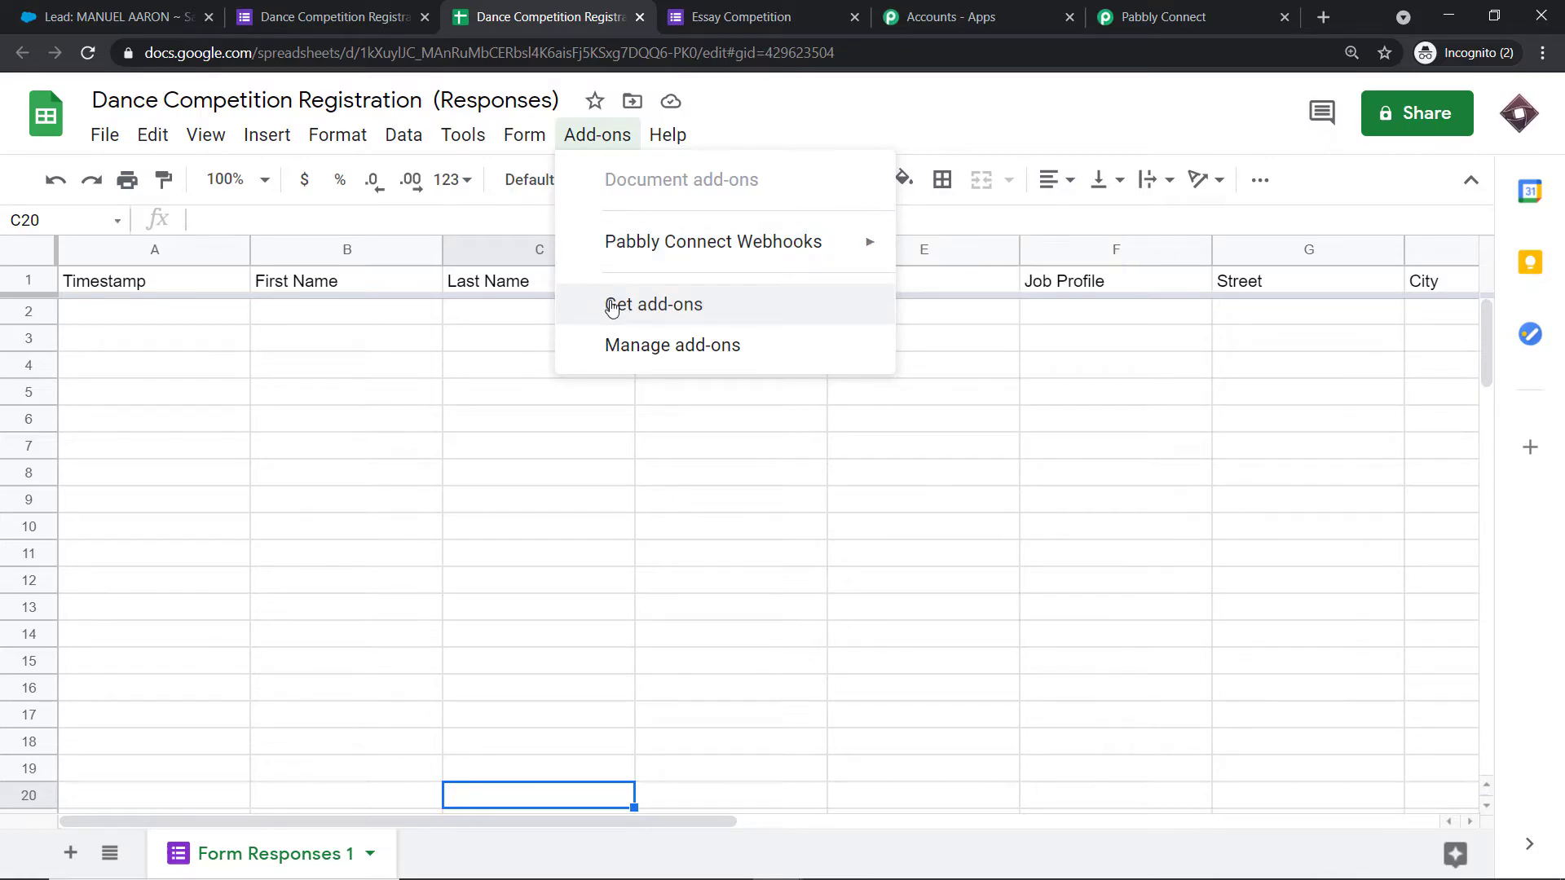
{"action": "left_click", "coordinate": [656, 315]}
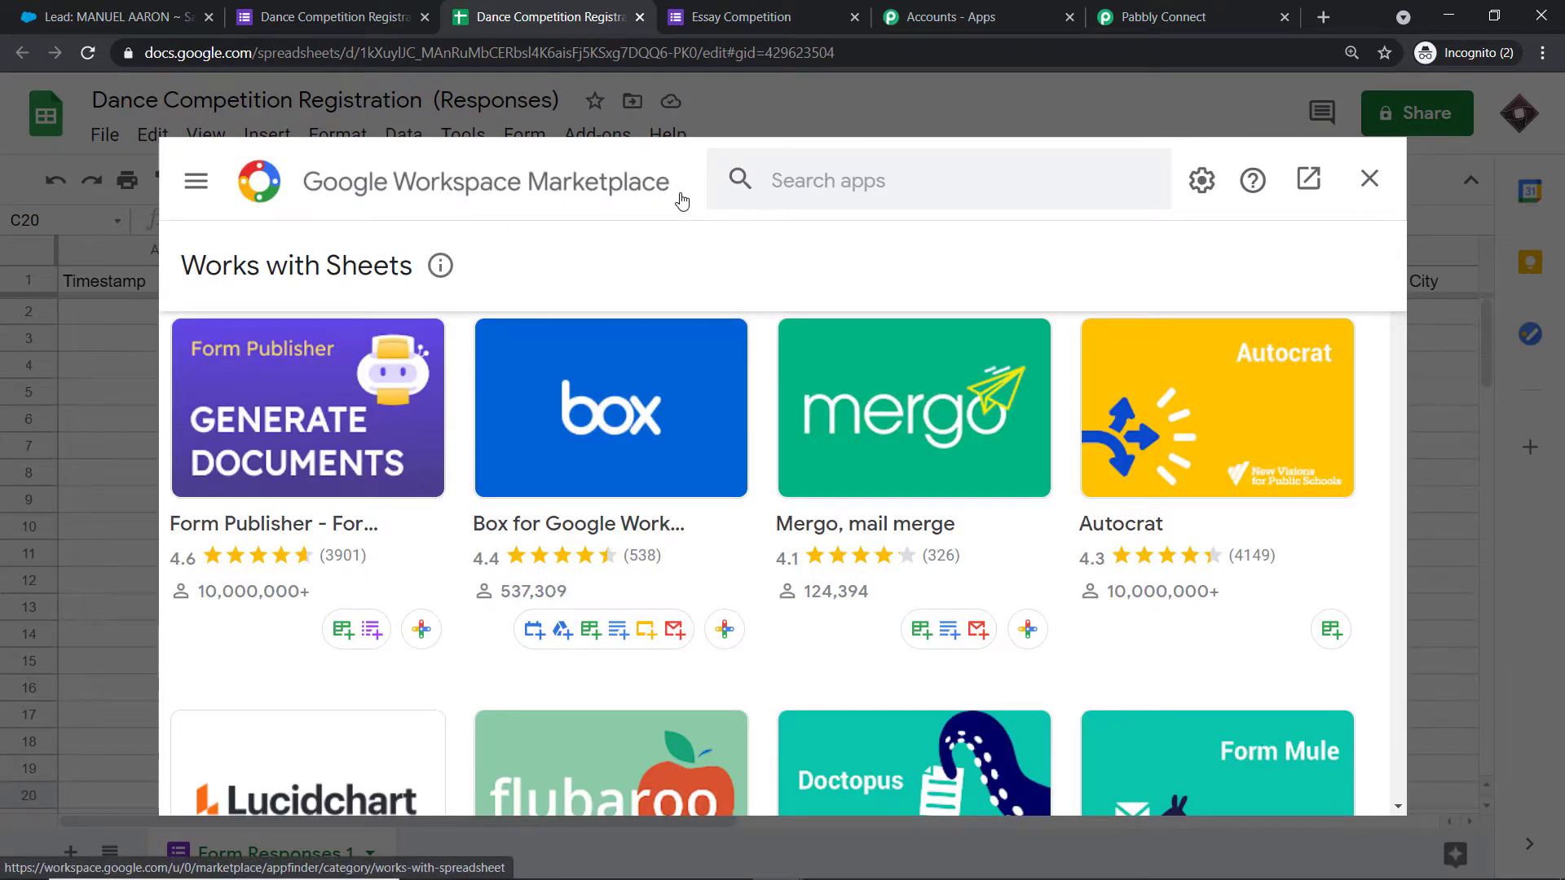
Search 'pabbly', confirm Pabbly Connect Webhooks is installed, and close the store.
{"action": "left_click", "coordinate": [785, 186]}
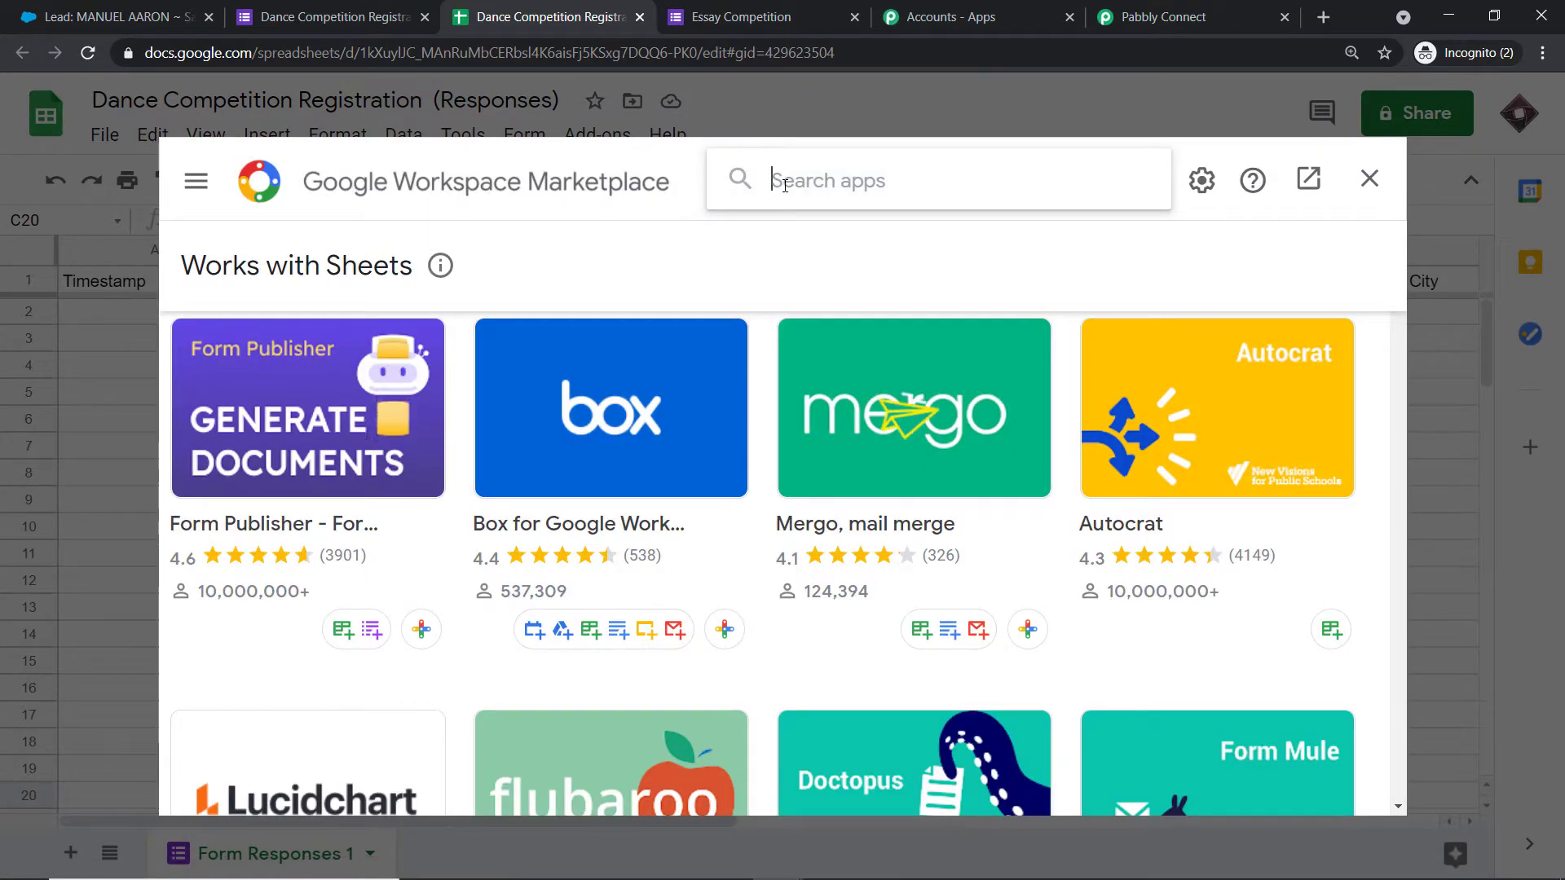
{"action": "type", "text": "pabbl"}
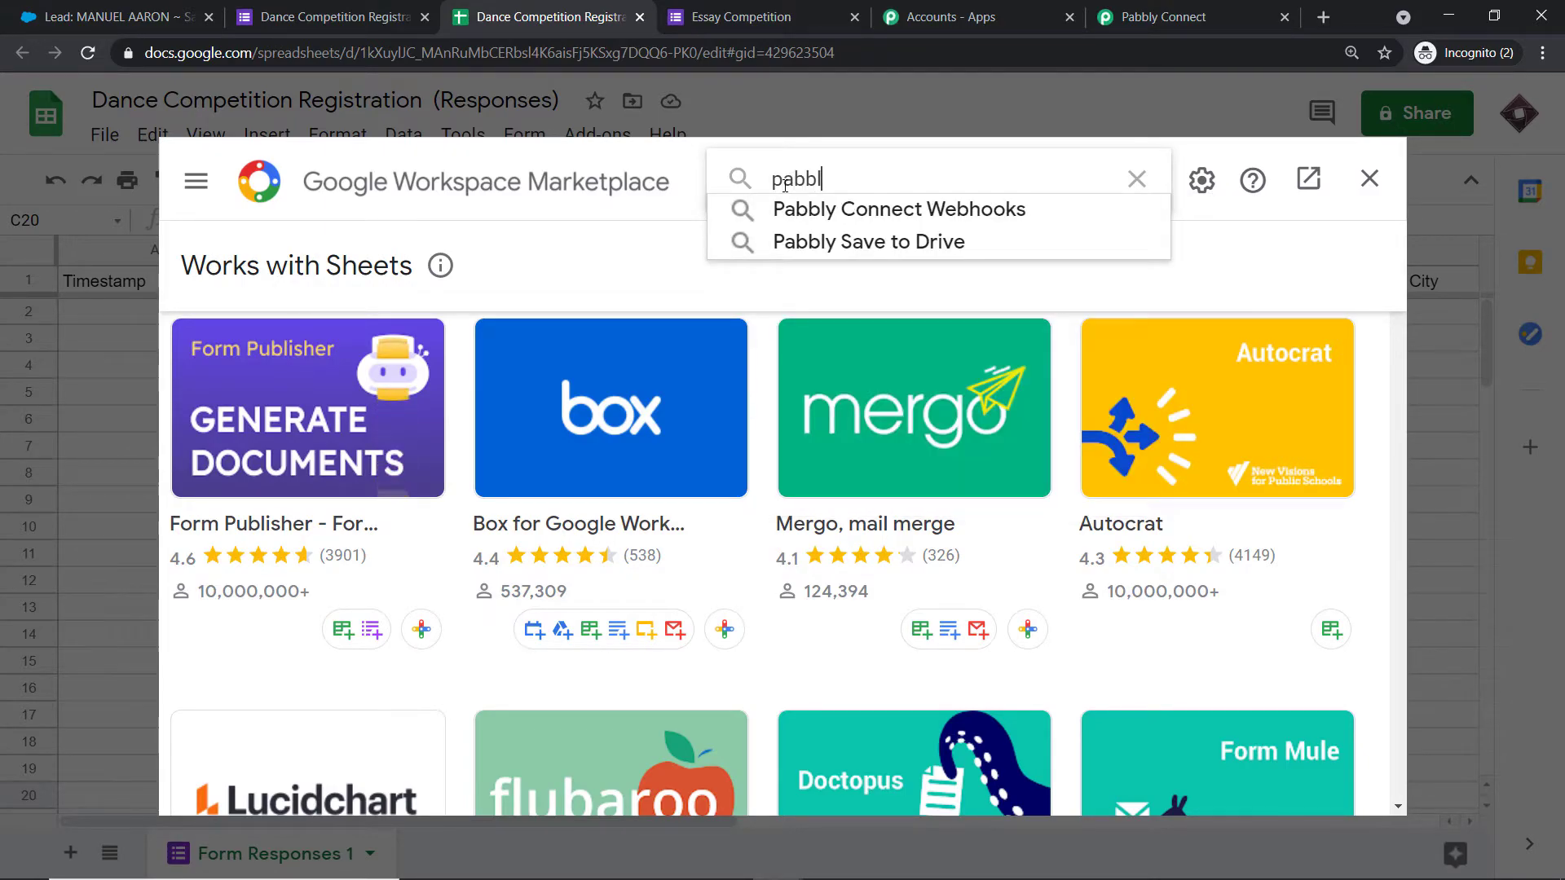
{"action": "left_click", "coordinate": [809, 205]}
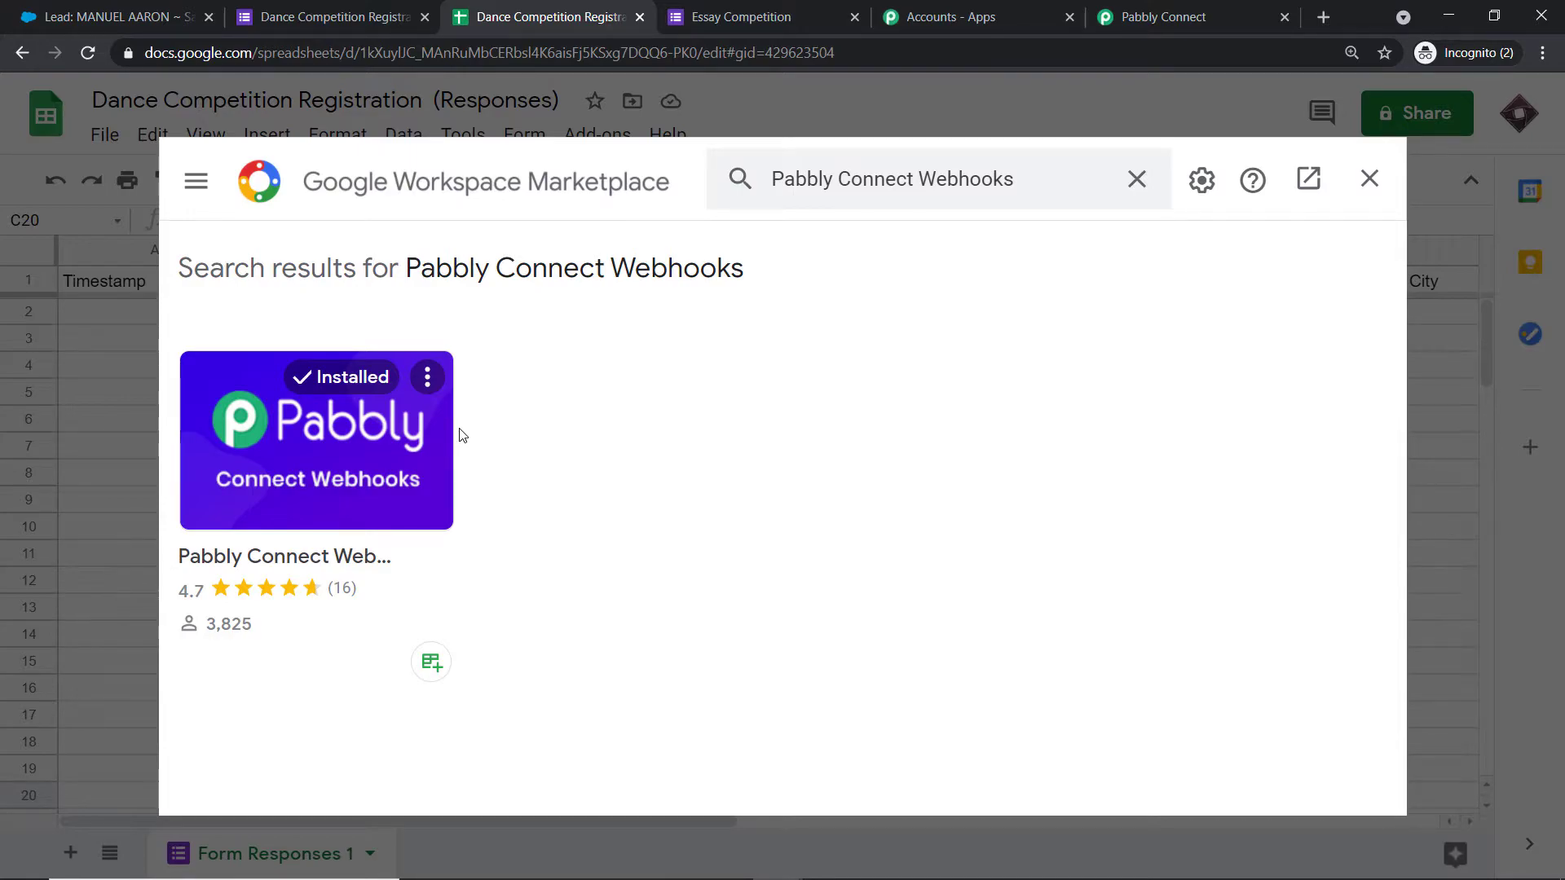
{"action": "left_click", "coordinate": [1367, 180]}
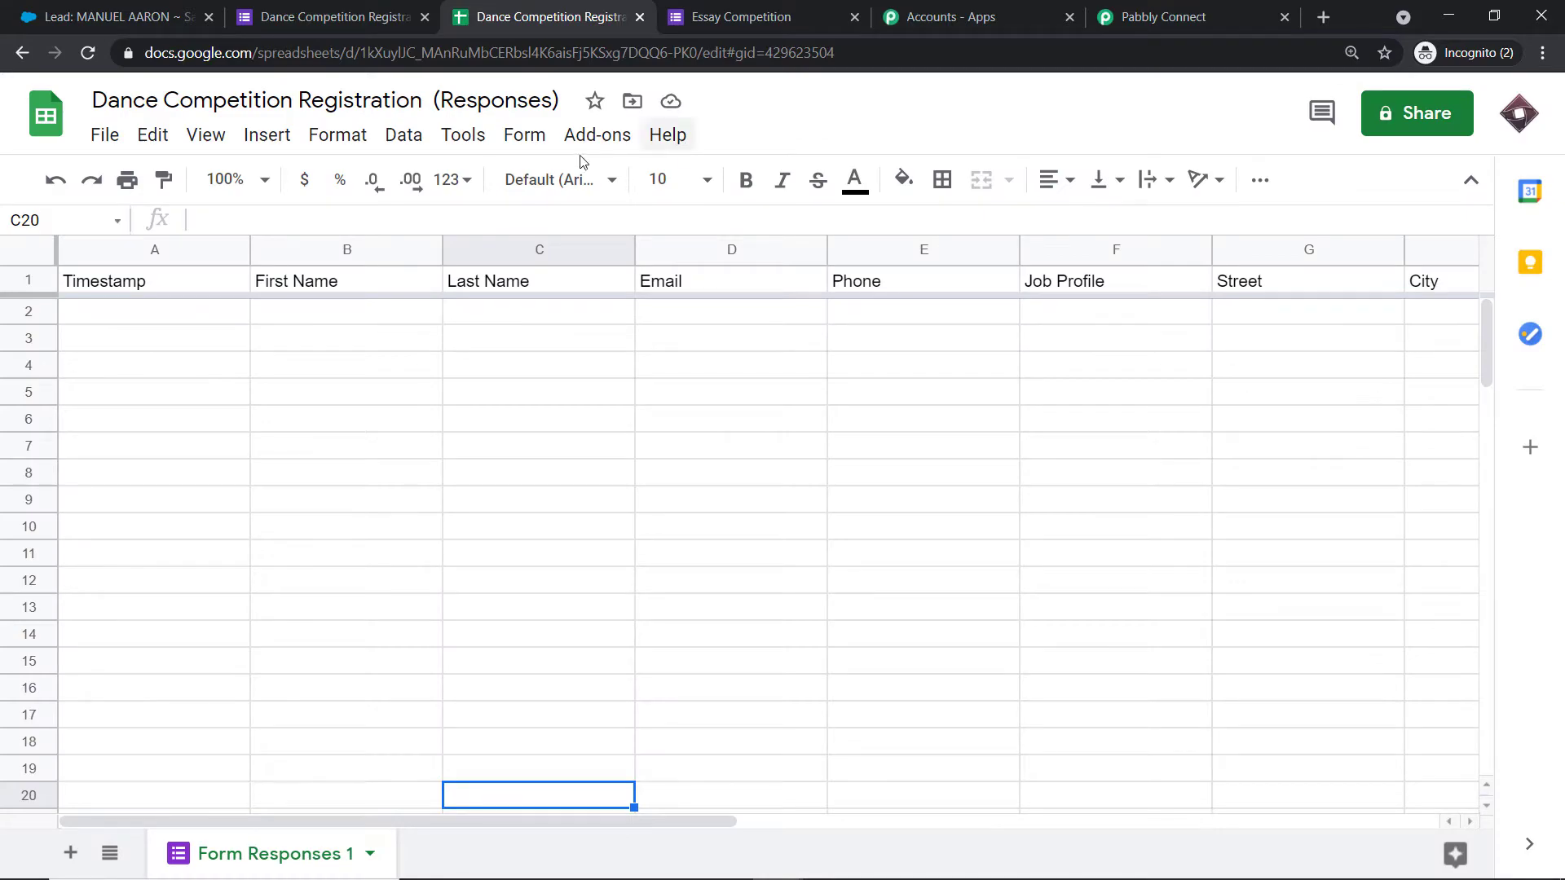
Cancel the first Initial Setup attempt and scroll the responses sheet right to its last columns.
{"action": "left_click", "coordinate": [594, 140]}
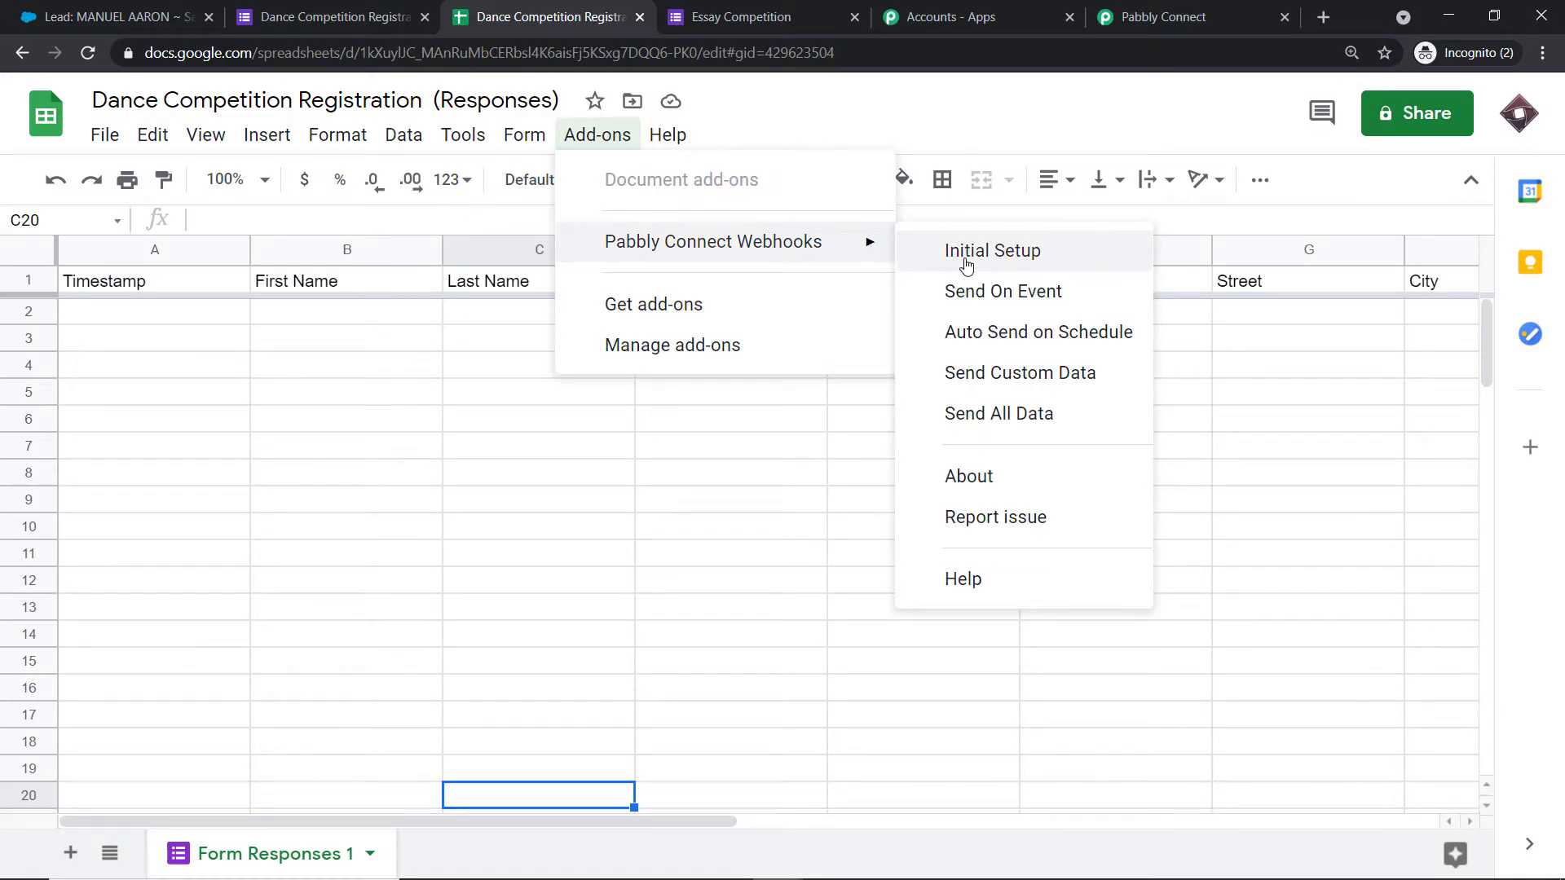
{"action": "left_click", "coordinate": [967, 262]}
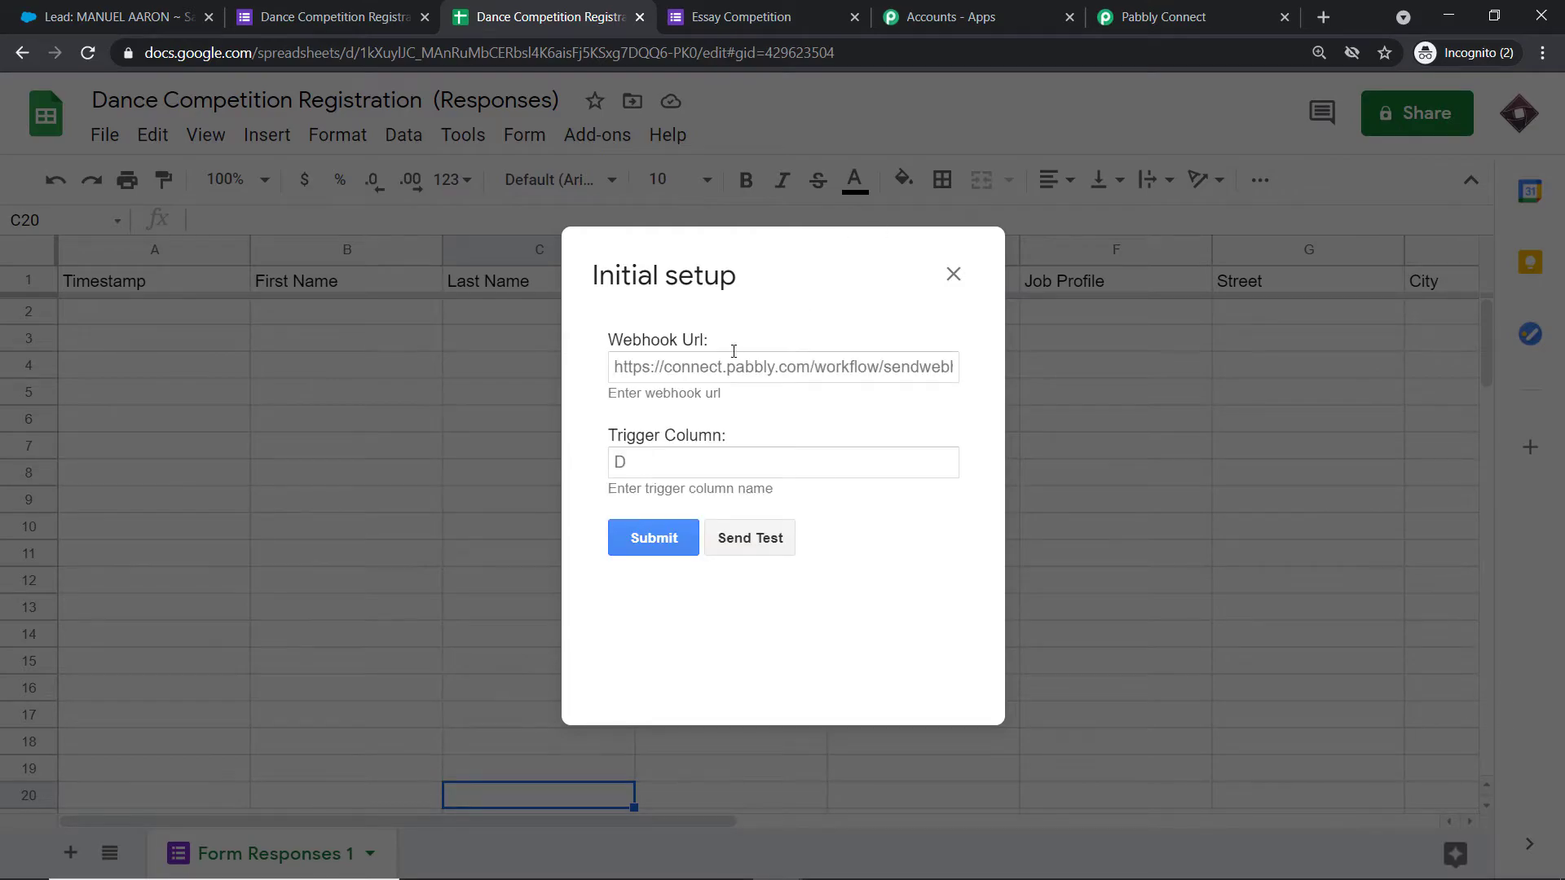
{"action": "left_click", "coordinate": [952, 274]}
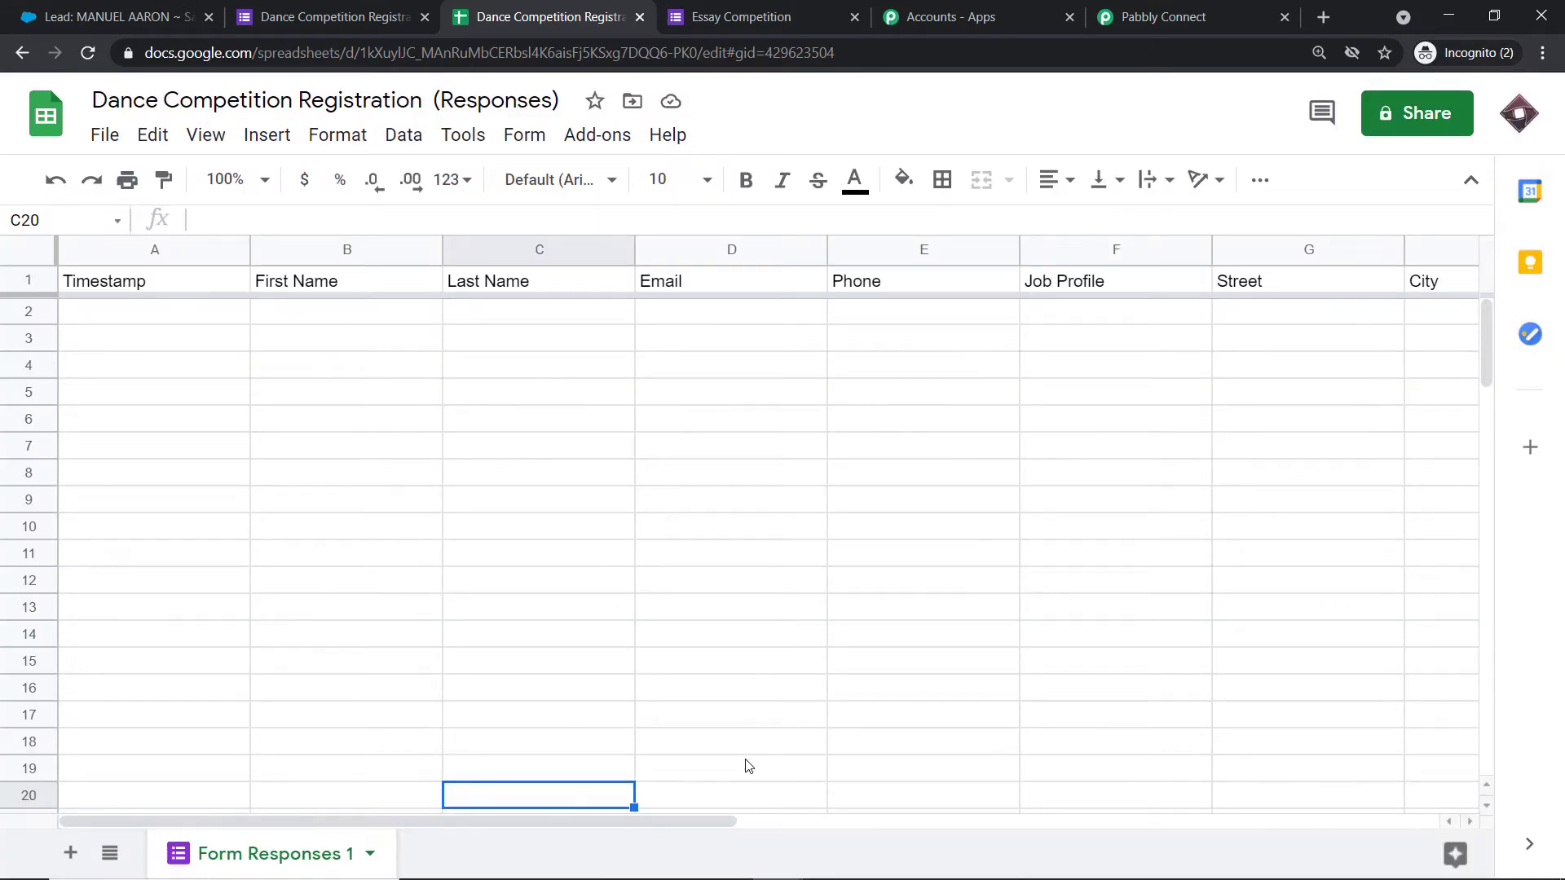
{"action": "left_click_drag", "start_coordinate": [727, 819], "coordinate": [1034, 805]}
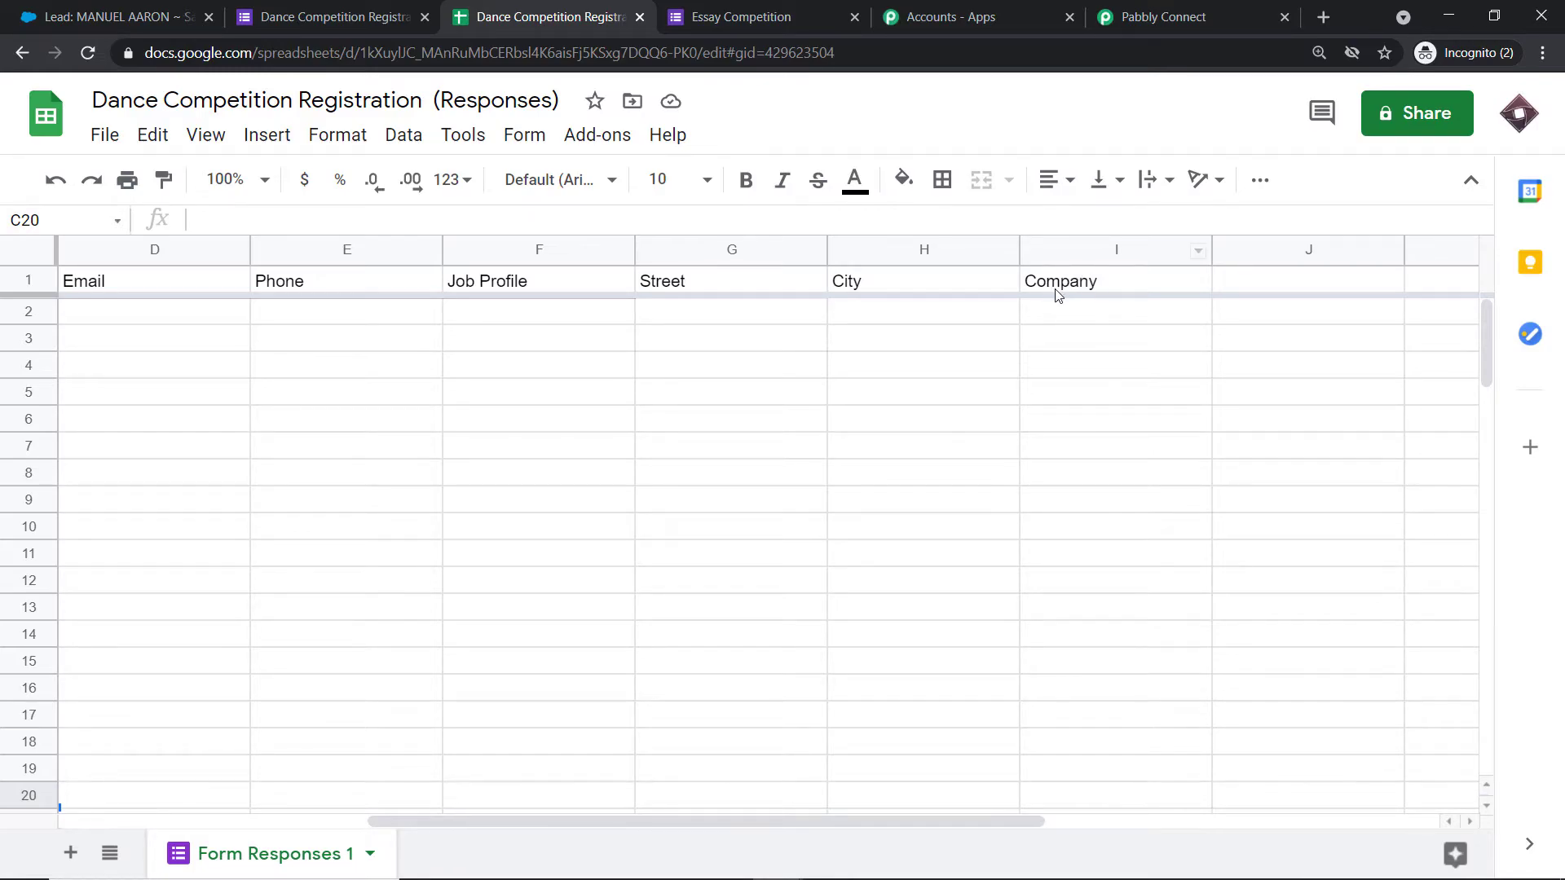
Reopen the Pabbly Connect Webhooks Initial Setup and enter trigger column I.
{"action": "left_click", "coordinate": [597, 136]}
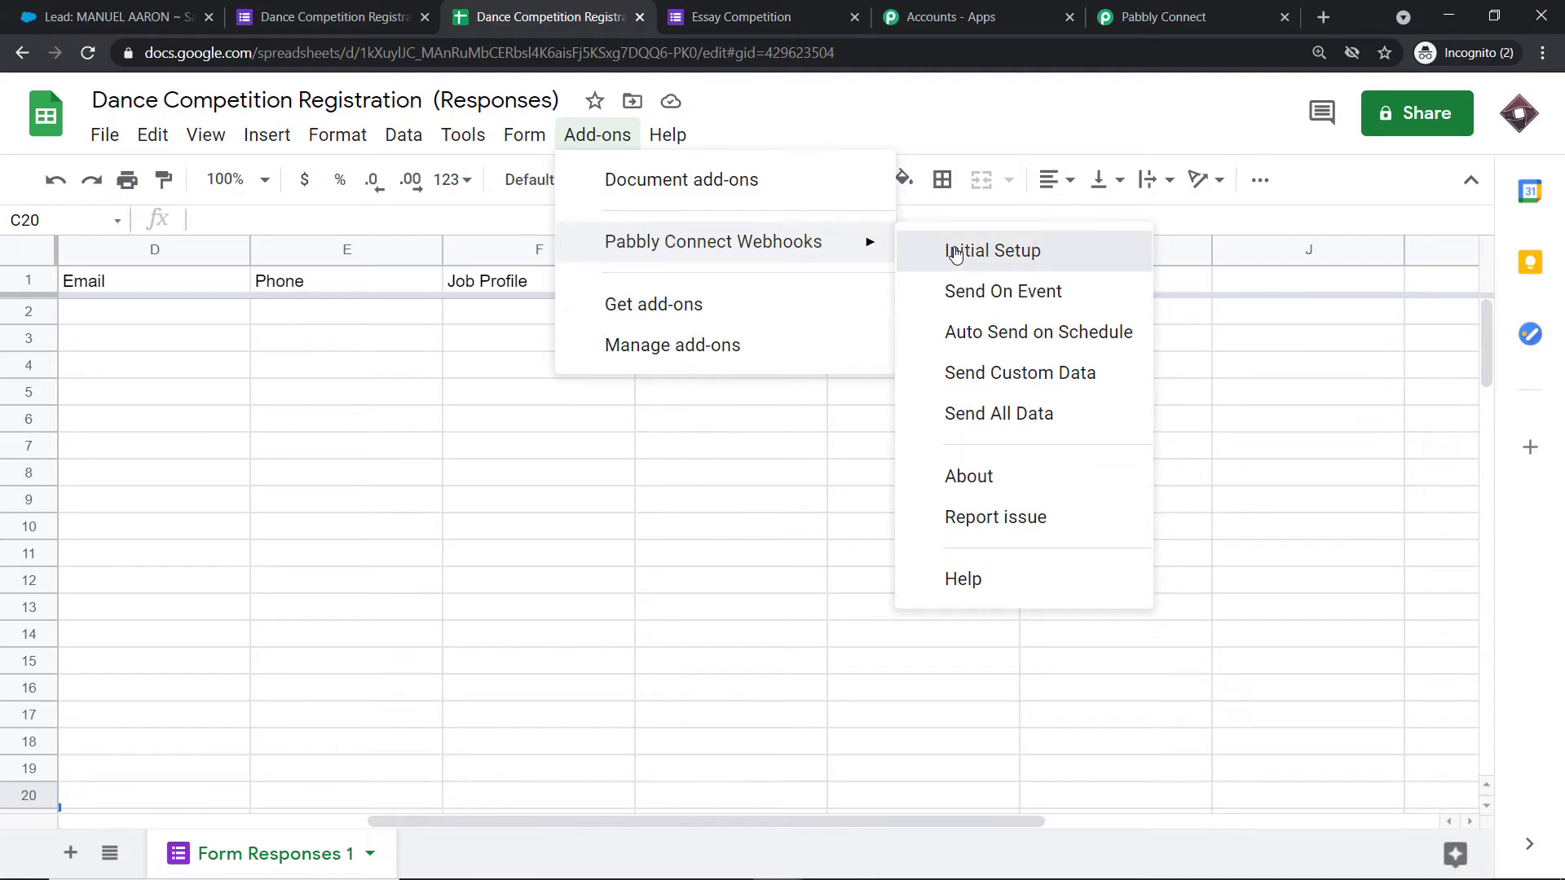
{"action": "left_click", "coordinate": [917, 251]}
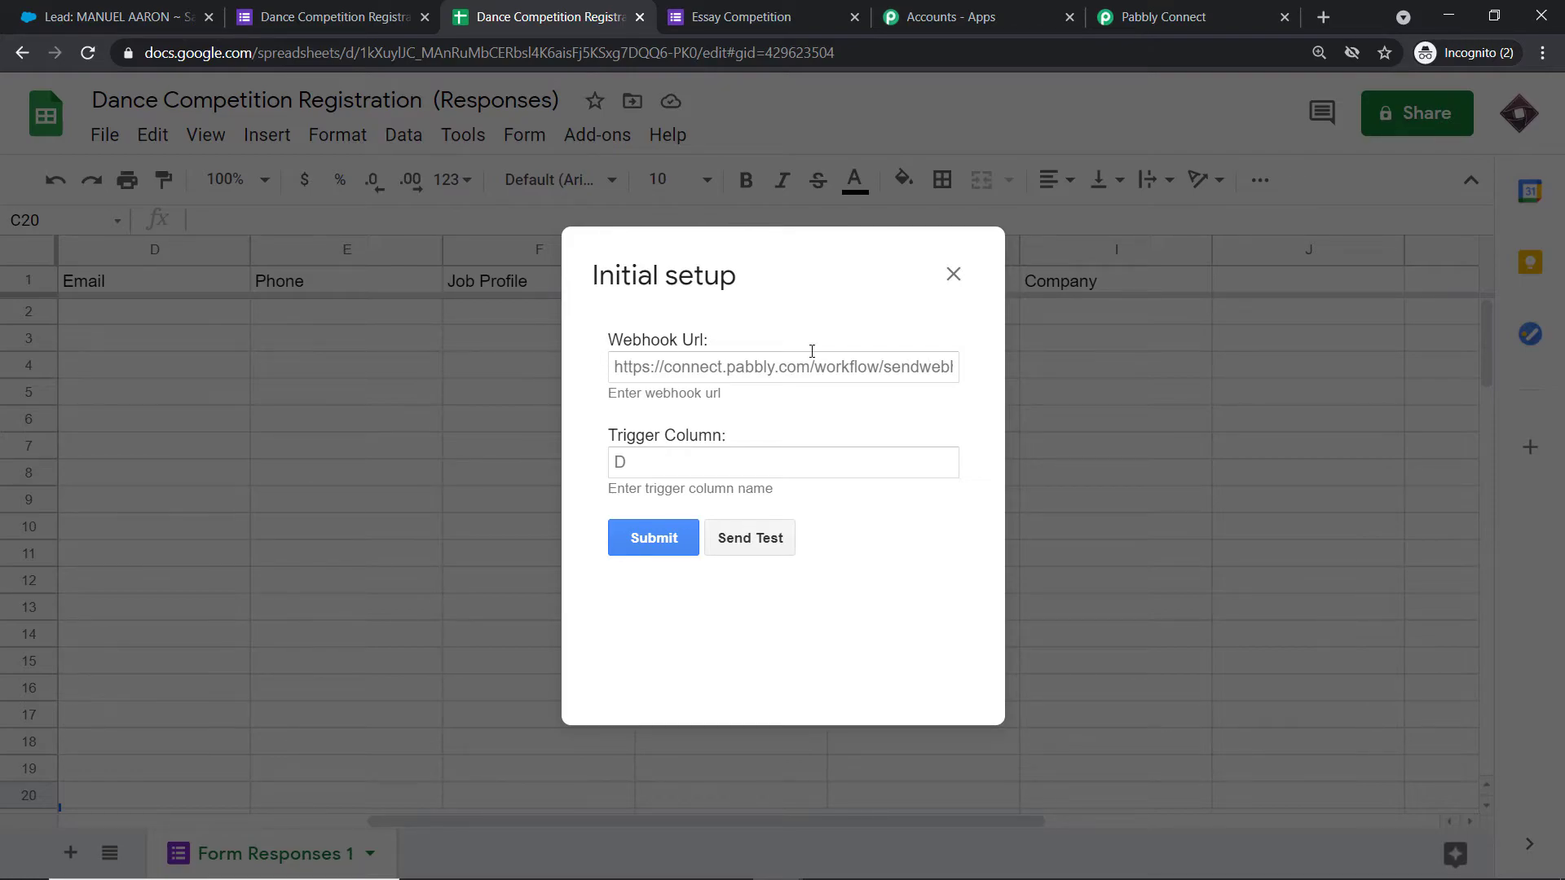
{"action": "left_click", "coordinate": [706, 457]}
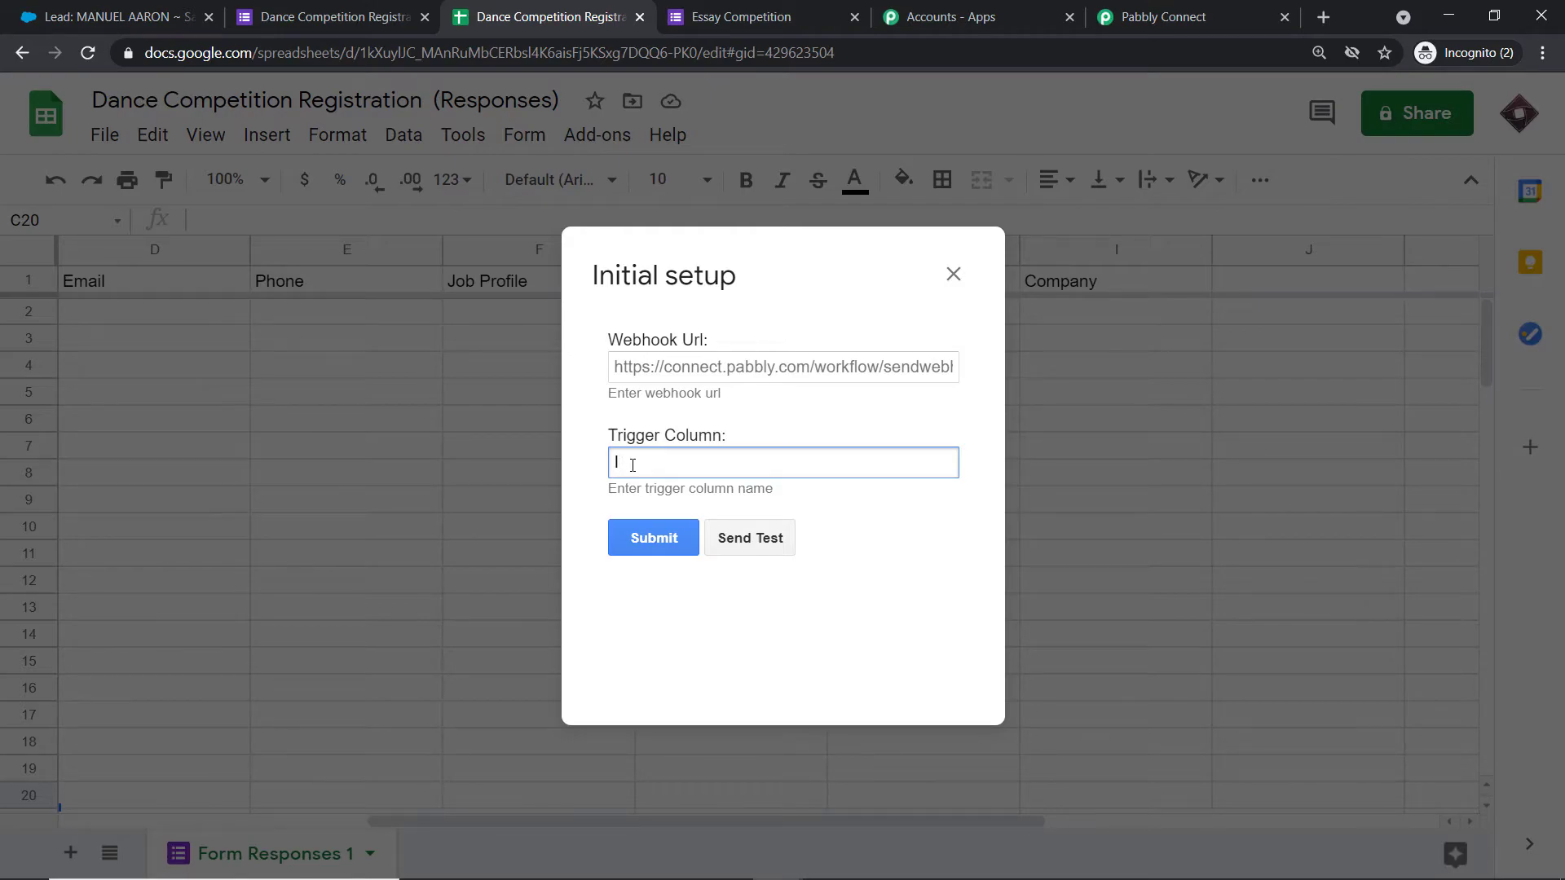
Copy the webhook URL from the Pabbly Connect workflow's trigger.
{"action": "left_click", "coordinate": [1164, 16]}
{"action": "left_click", "coordinate": [1226, 238]}
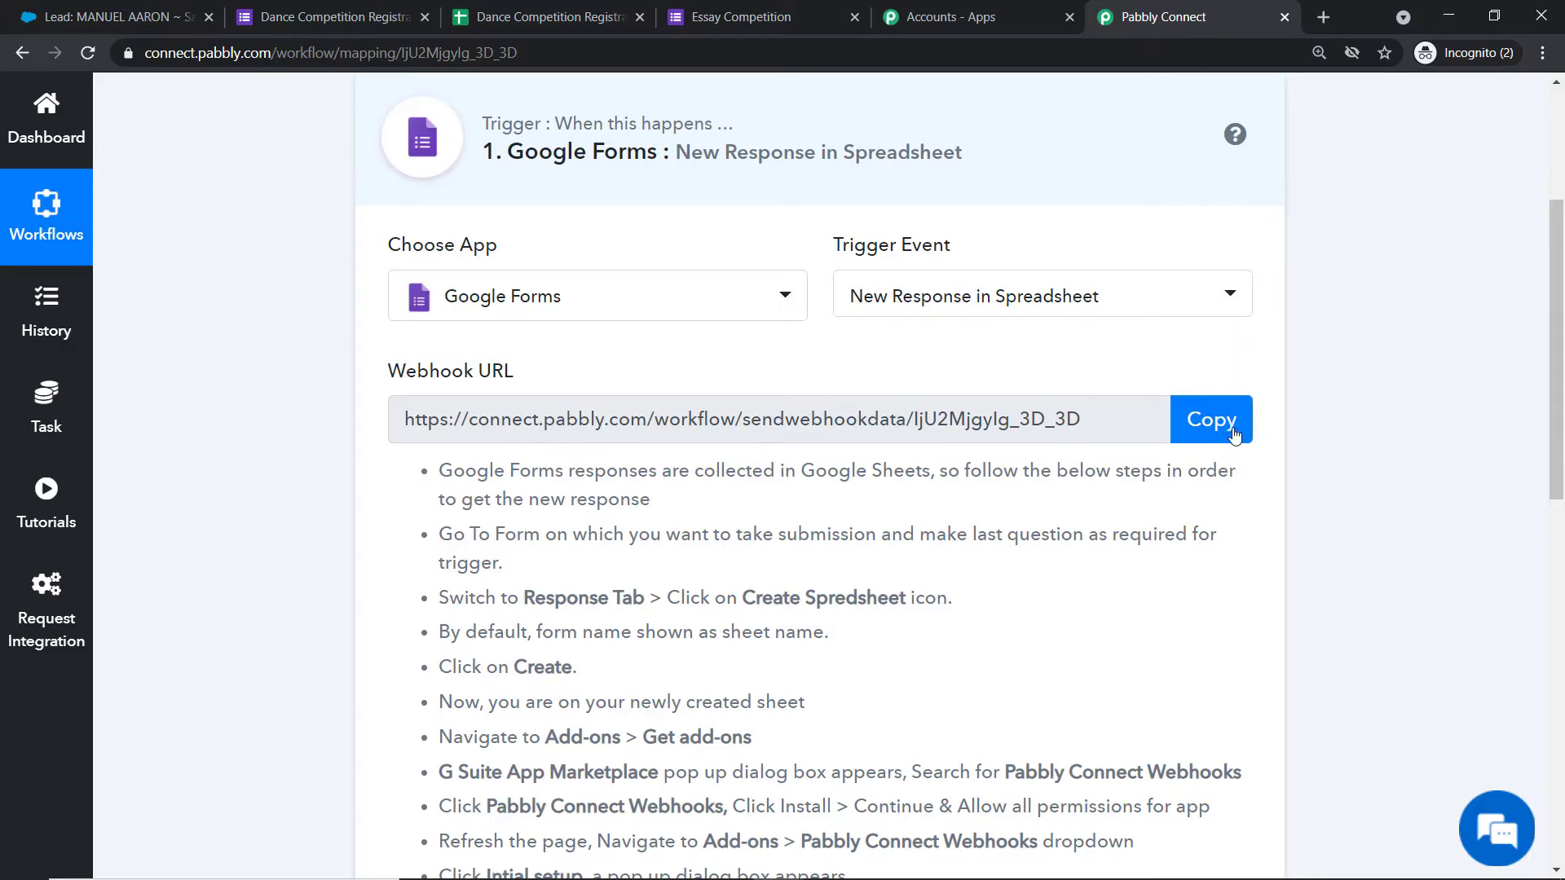
{"action": "left_click", "coordinate": [1211, 419]}
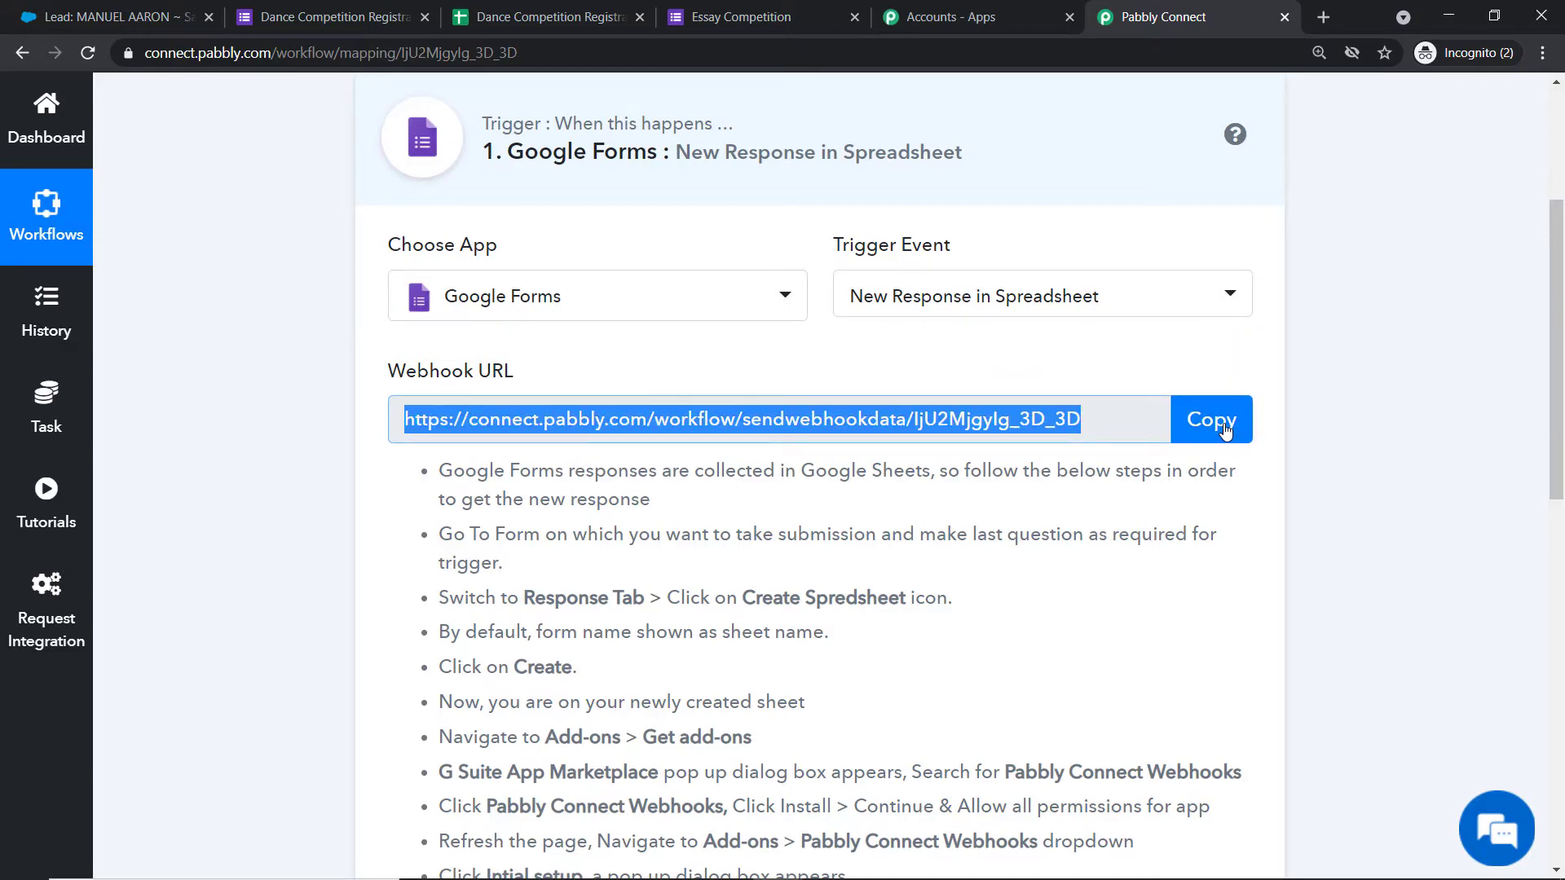
Paste the webhook URL into the Sheets setup and submit it with trigger column I.
{"action": "left_click", "coordinate": [538, 16]}
{"action": "left_click", "coordinate": [643, 366]}
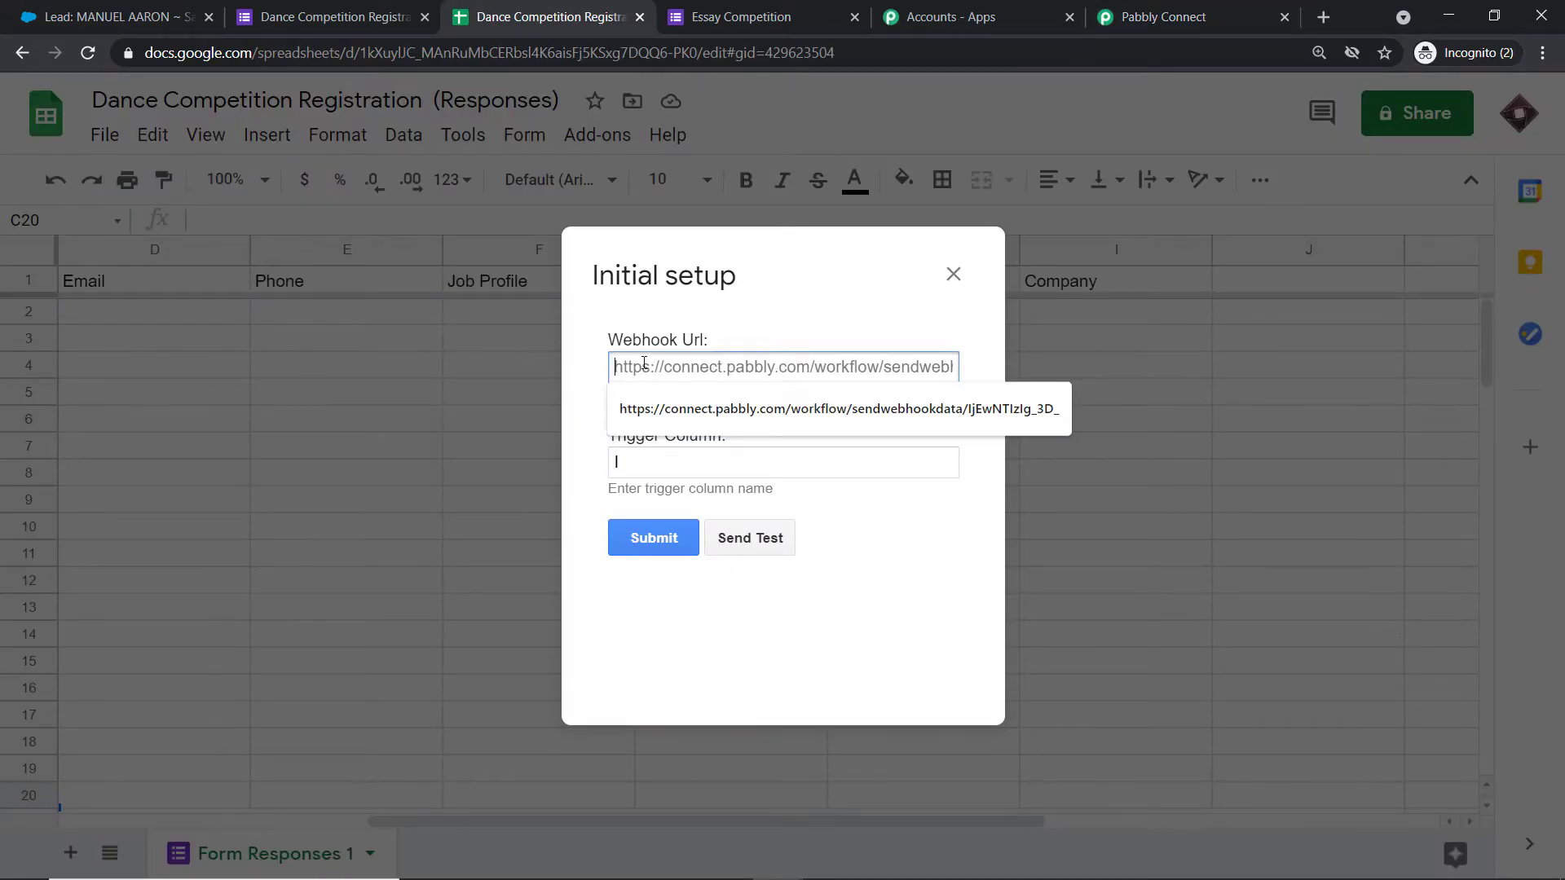
{"action": "right_click", "coordinate": [644, 366]}
{"action": "left_click", "coordinate": [734, 515]}
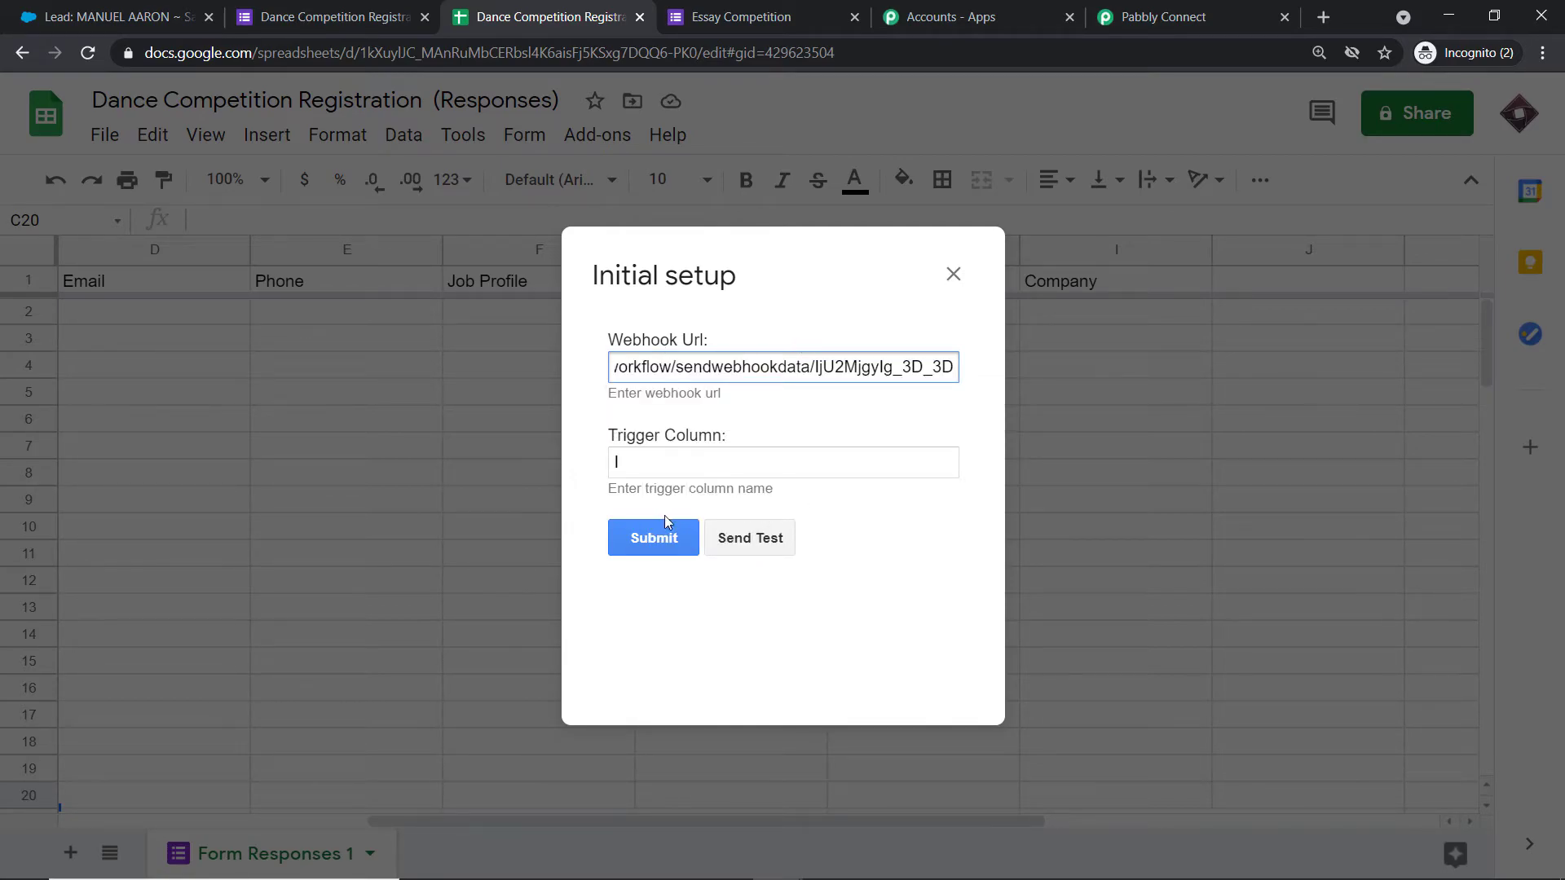
{"action": "left_click", "coordinate": [637, 536]}
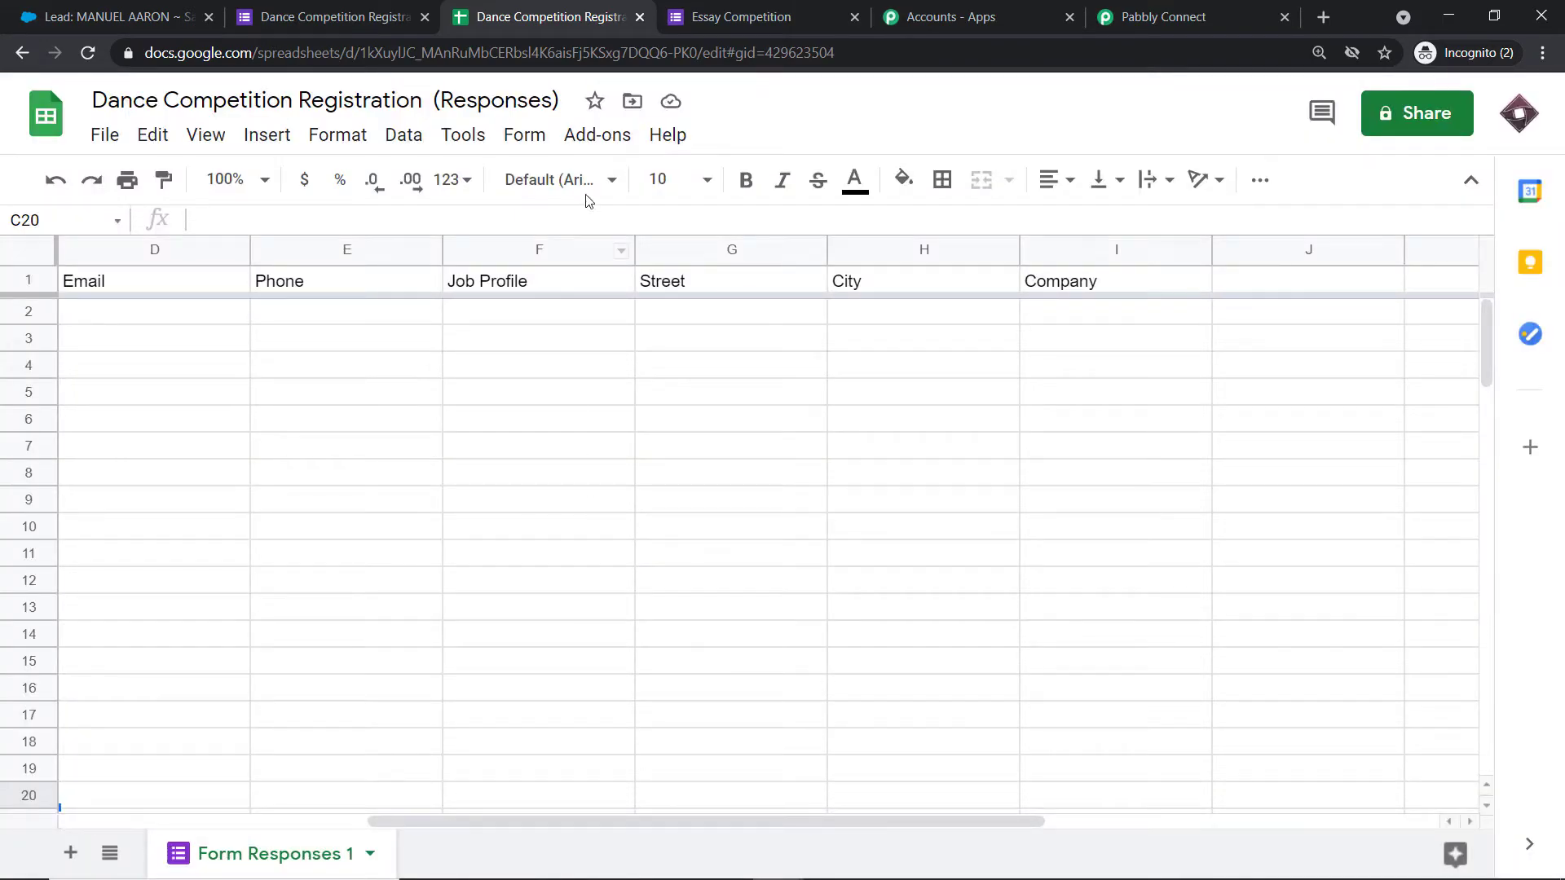
{"action": "left_click", "coordinate": [600, 135]}
Choose Send On Event from the Pabbly Connect Webhooks add-on menu.
{"action": "mouse_move", "coordinate": [606, 248]}
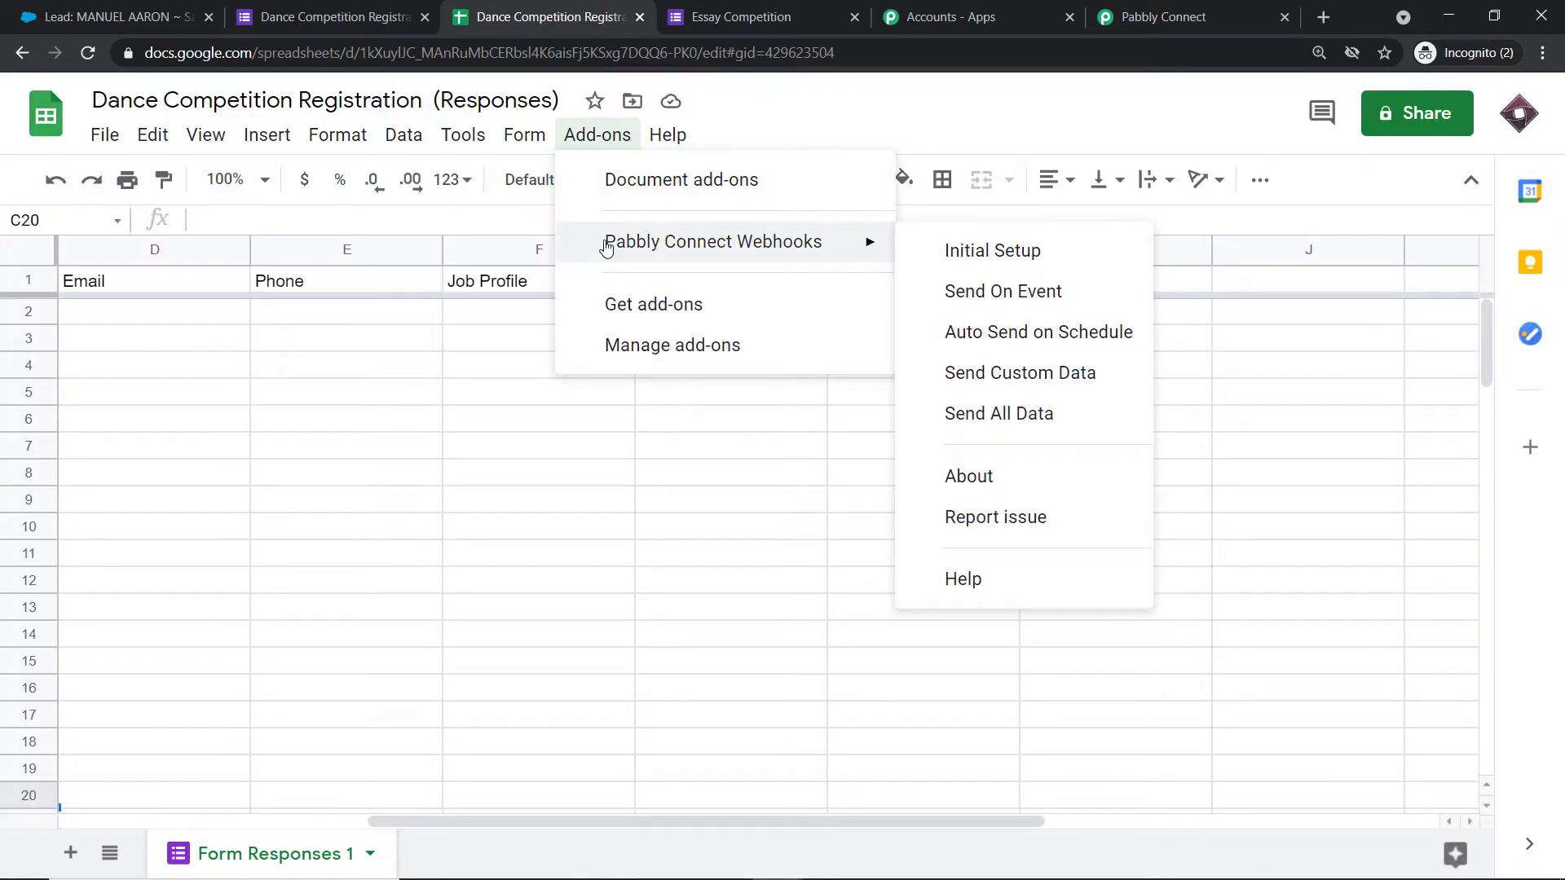
{"action": "left_click", "coordinate": [998, 301]}
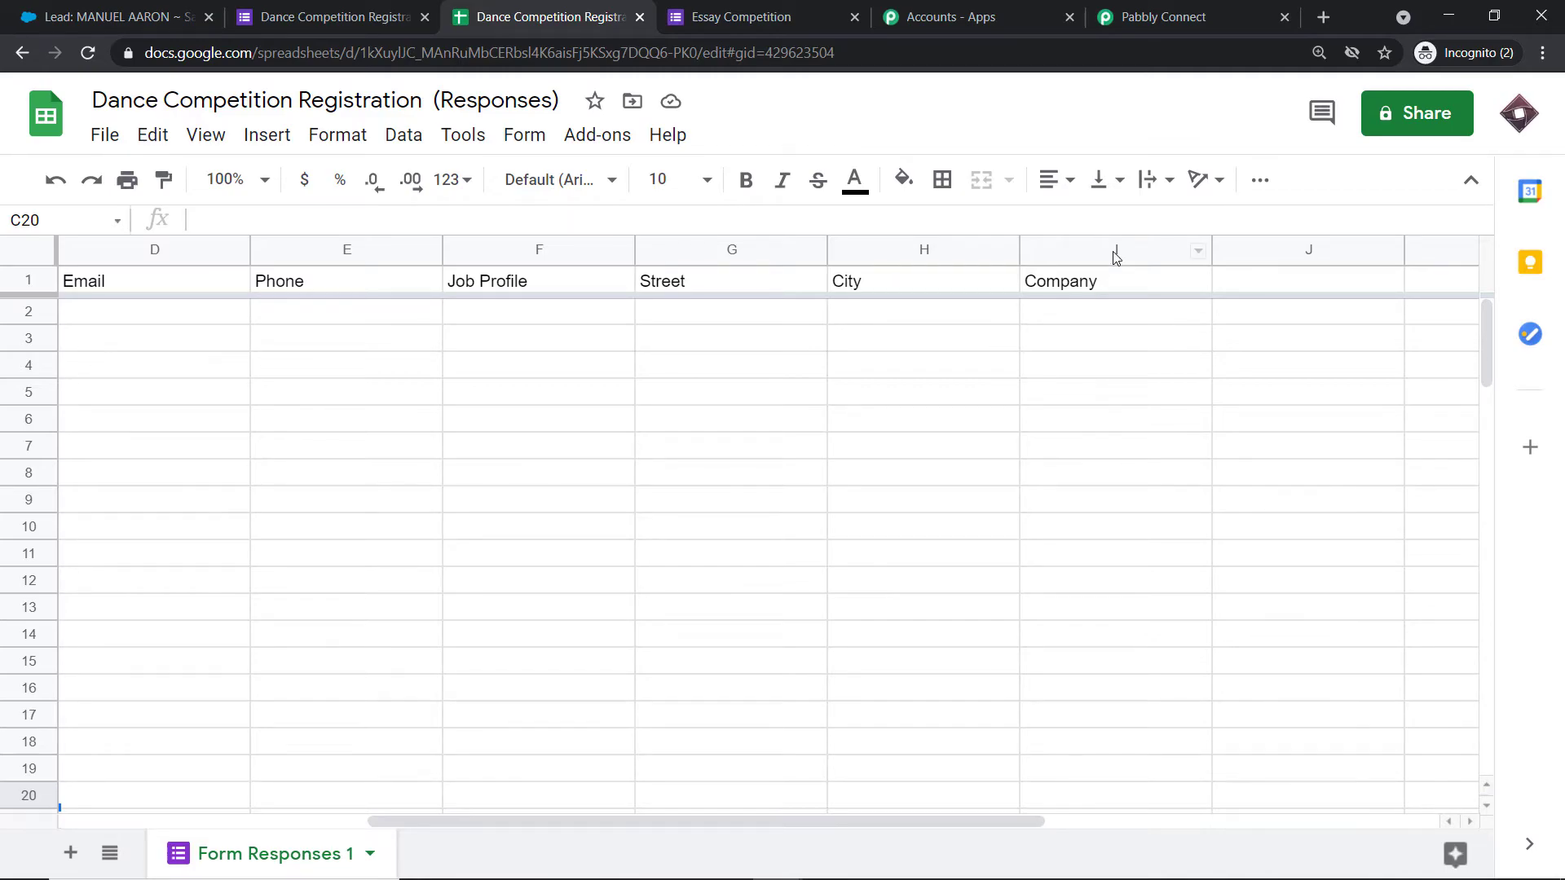
Start Capture Webhook Response in Pabbly Connect, then return to the Dance Competition Registration form.
{"action": "left_click", "coordinate": [1137, 17]}
{"action": "scroll", "coordinate": [1061, 303], "scroll_direction": "down", "scroll_amount": 4}
{"action": "scroll", "coordinate": [978, 303], "scroll_direction": "down", "scroll_amount": 5}
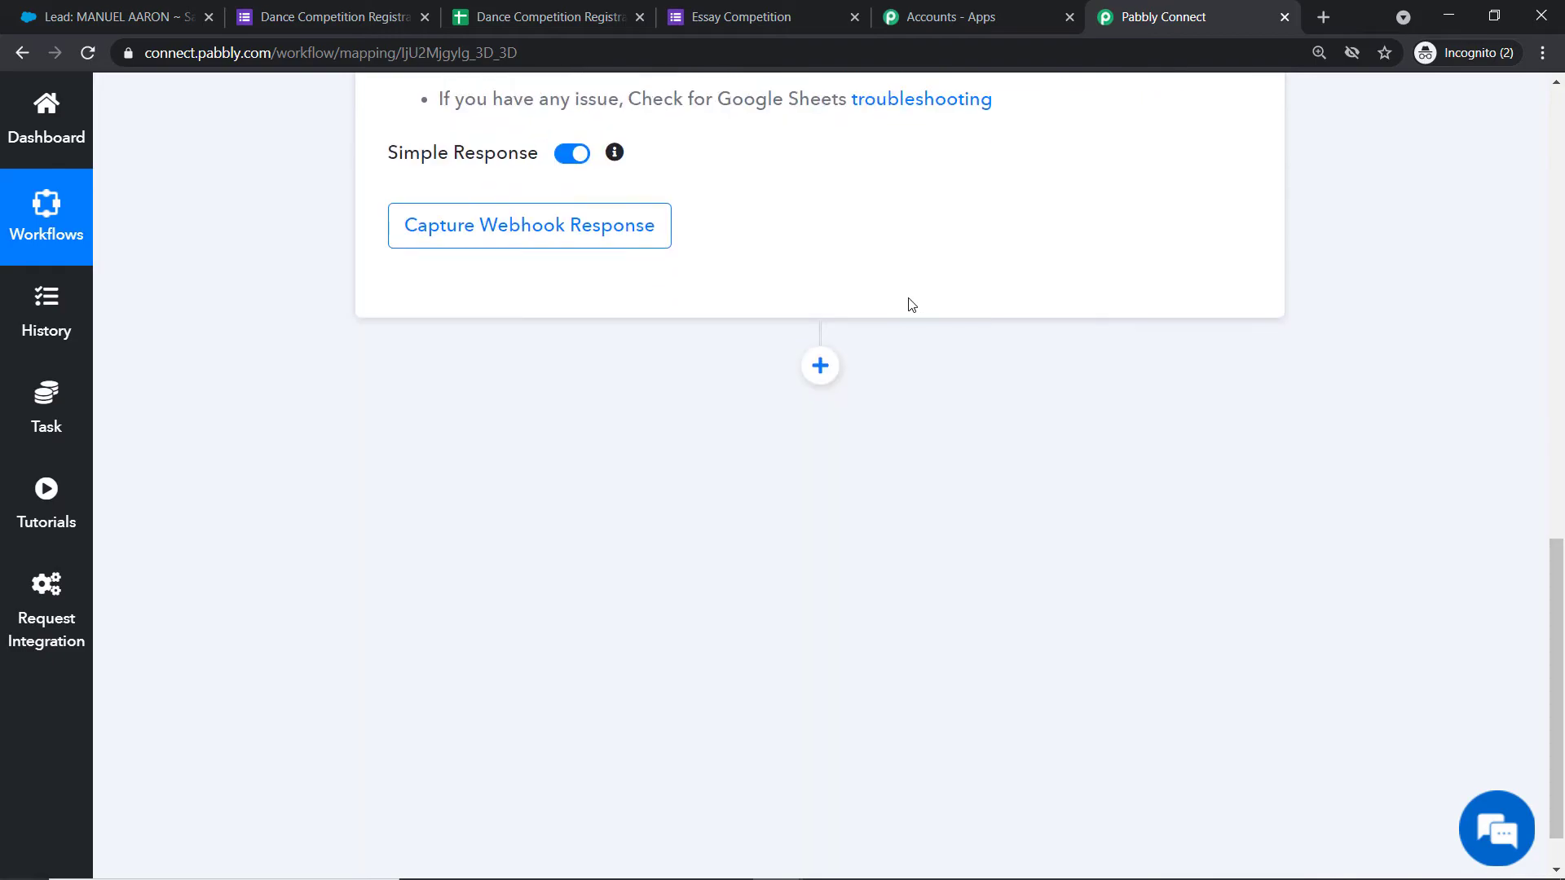
{"action": "left_click", "coordinate": [512, 237]}
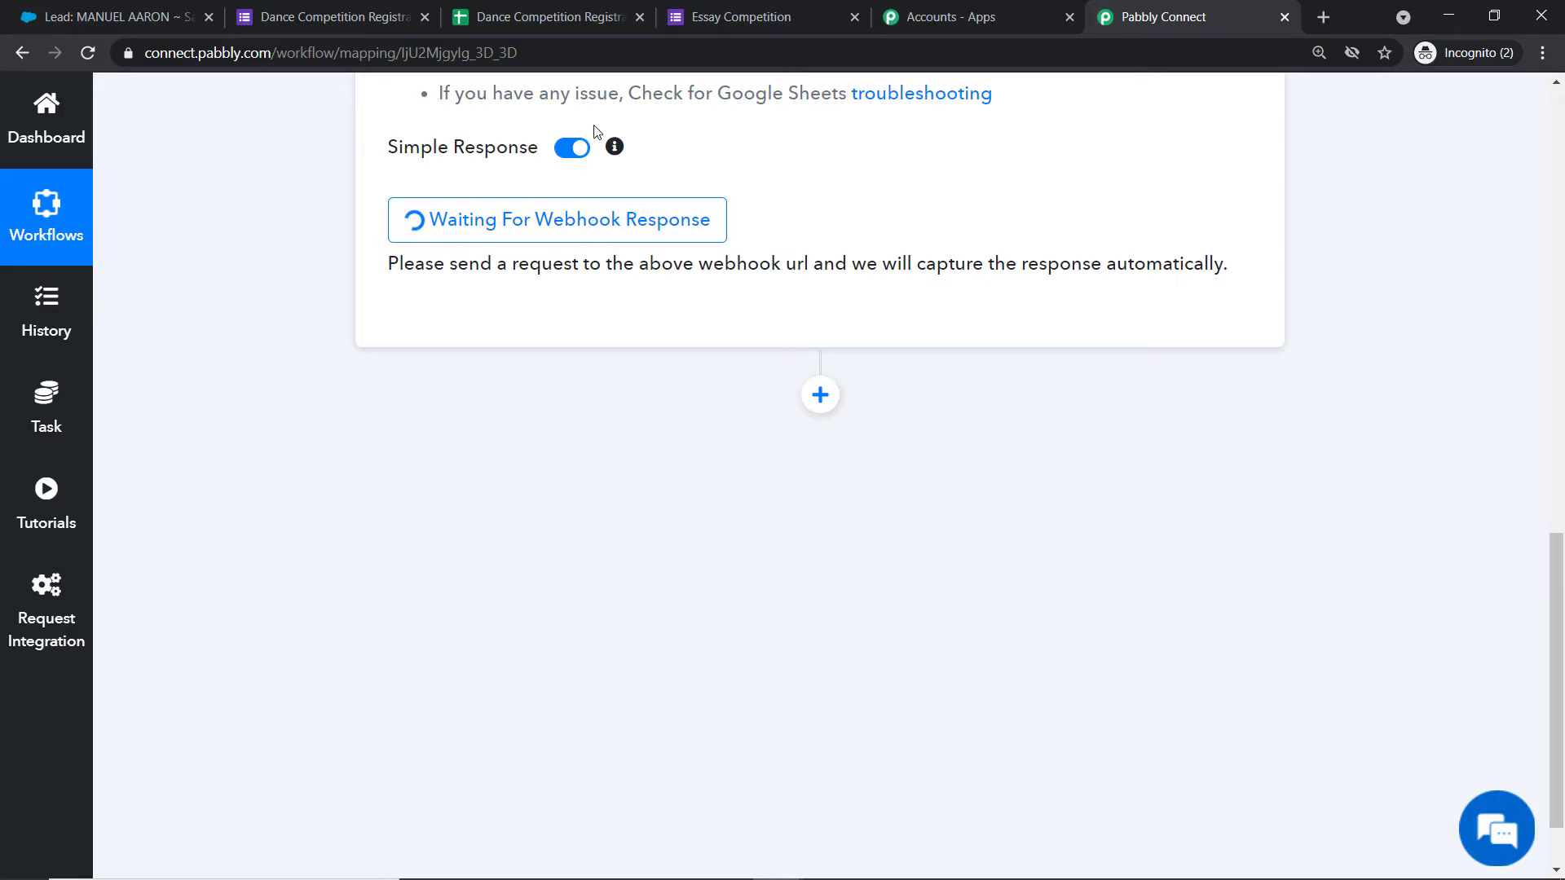
{"action": "left_click", "coordinate": [394, 8]}
{"action": "scroll", "coordinate": [622, 232], "scroll_direction": "up", "scroll_amount": 15}
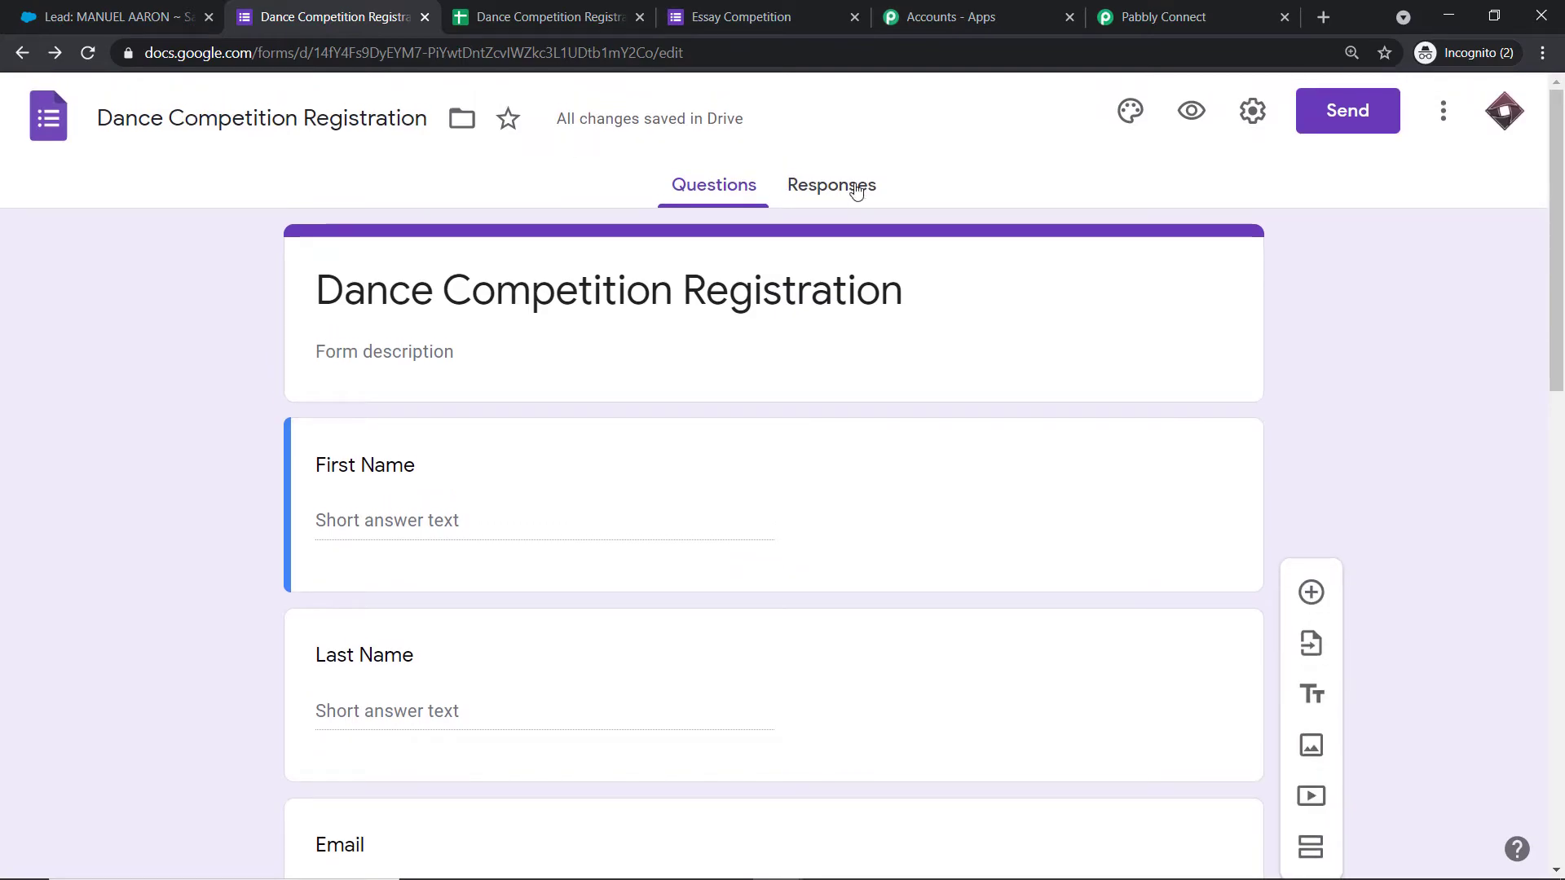
Preview the registration form, autofill the name and email answers, and enter a phone number.
{"action": "left_click", "coordinate": [1190, 112]}
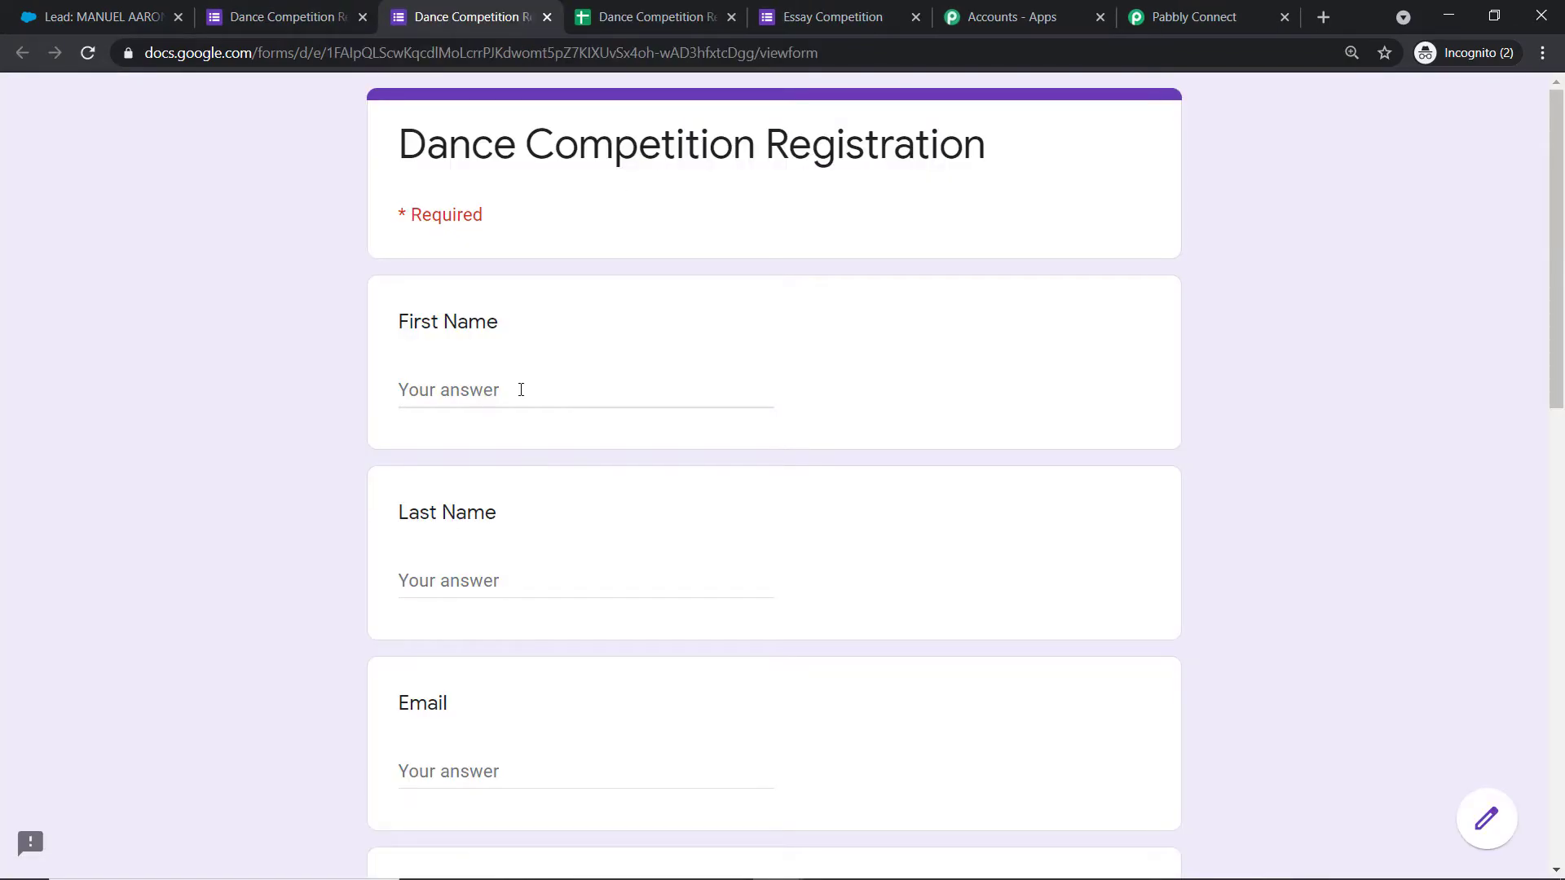
{"action": "left_click", "coordinate": [522, 390]}
{"action": "left_click", "coordinate": [510, 511]}
{"action": "scroll", "coordinate": [612, 385], "scroll_direction": "down", "scroll_amount": 4}
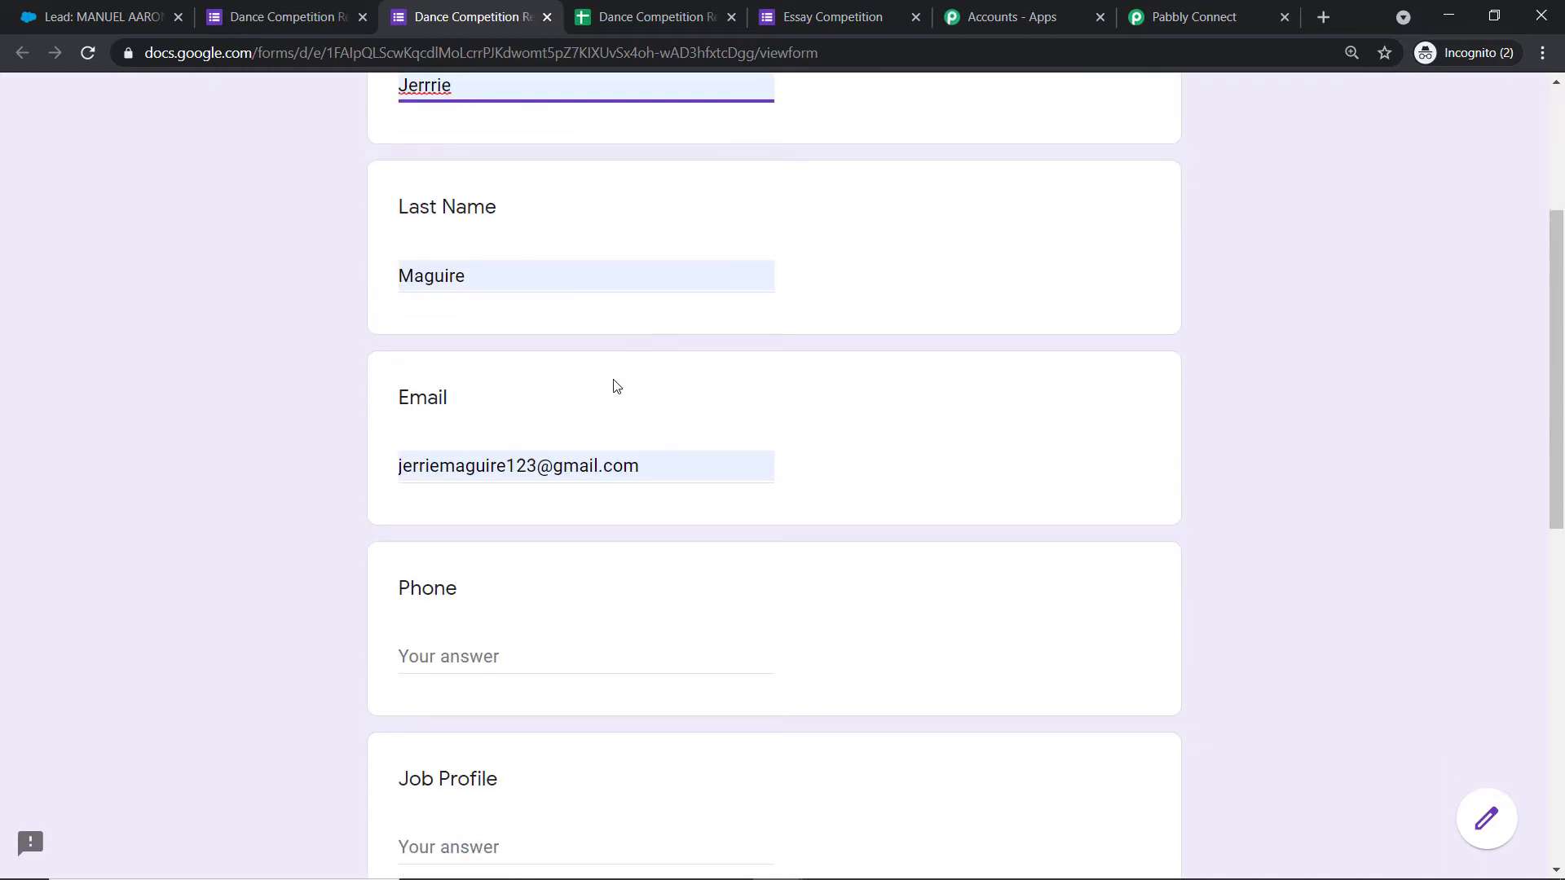
{"action": "scroll", "coordinate": [616, 385], "scroll_direction": "up", "scroll_amount": 3}
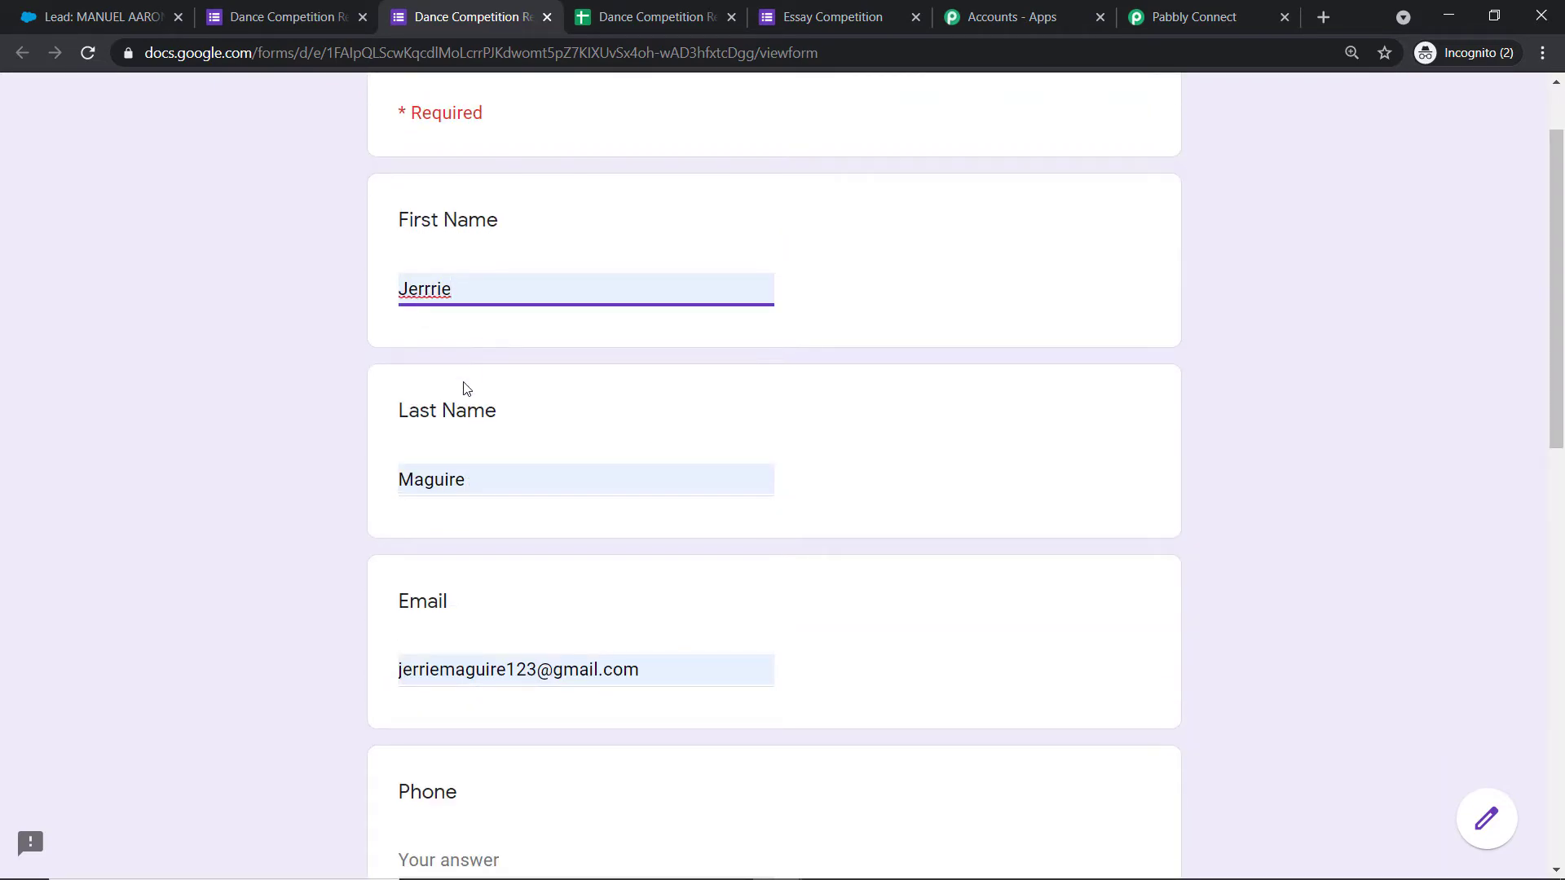
{"action": "scroll", "coordinate": [436, 457], "scroll_direction": "down", "scroll_amount": 4}
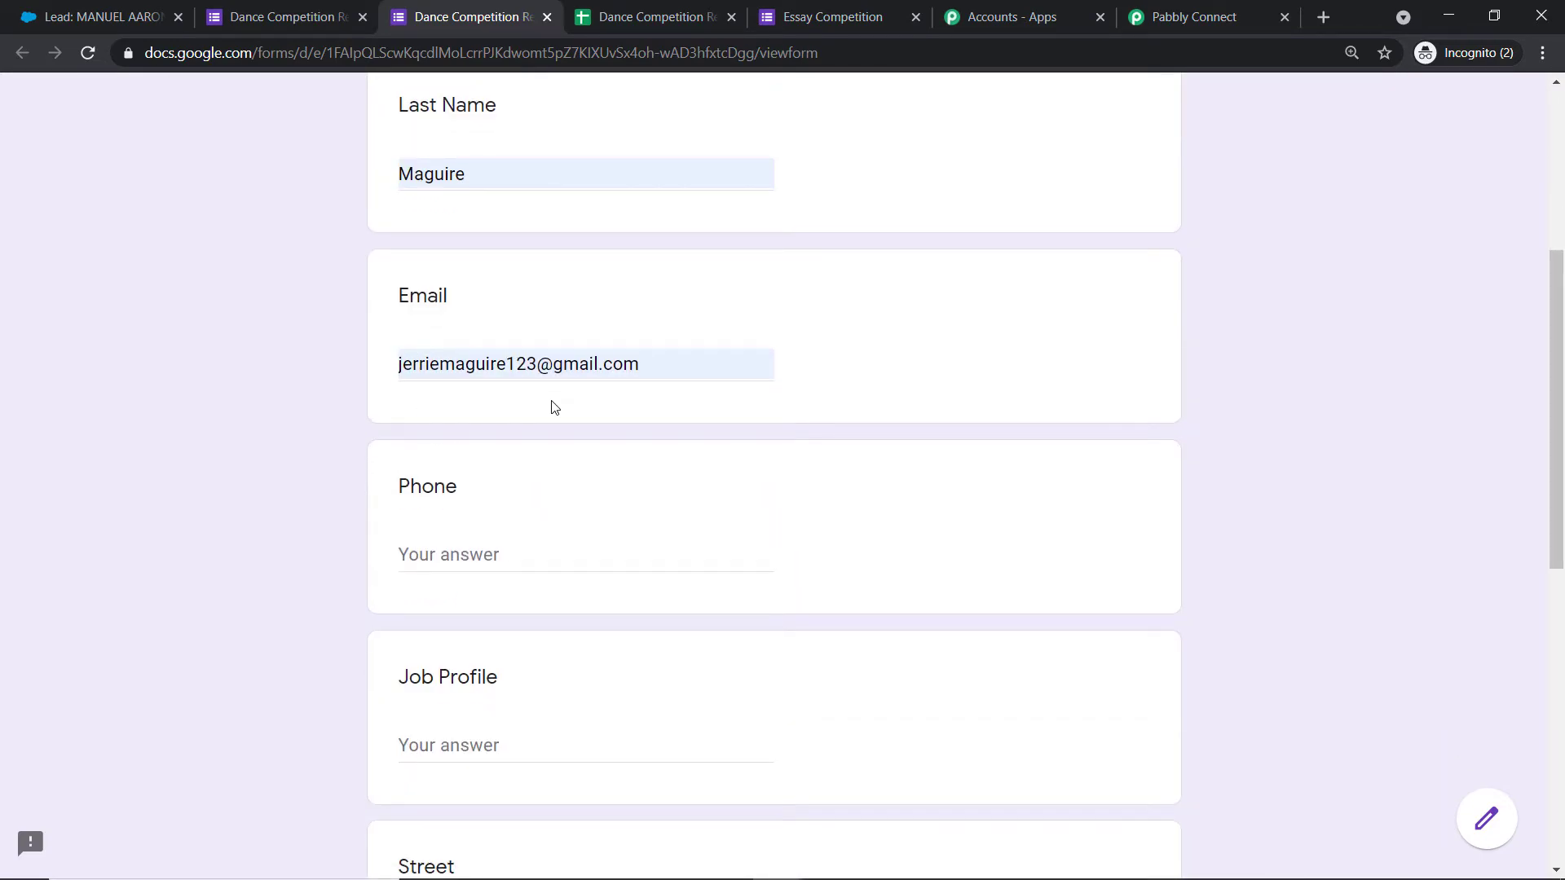
{"action": "scroll", "coordinate": [554, 405], "scroll_direction": "down", "scroll_amount": 4}
{"action": "left_click", "coordinate": [479, 256]}
{"action": "type", "text": "545645785"}
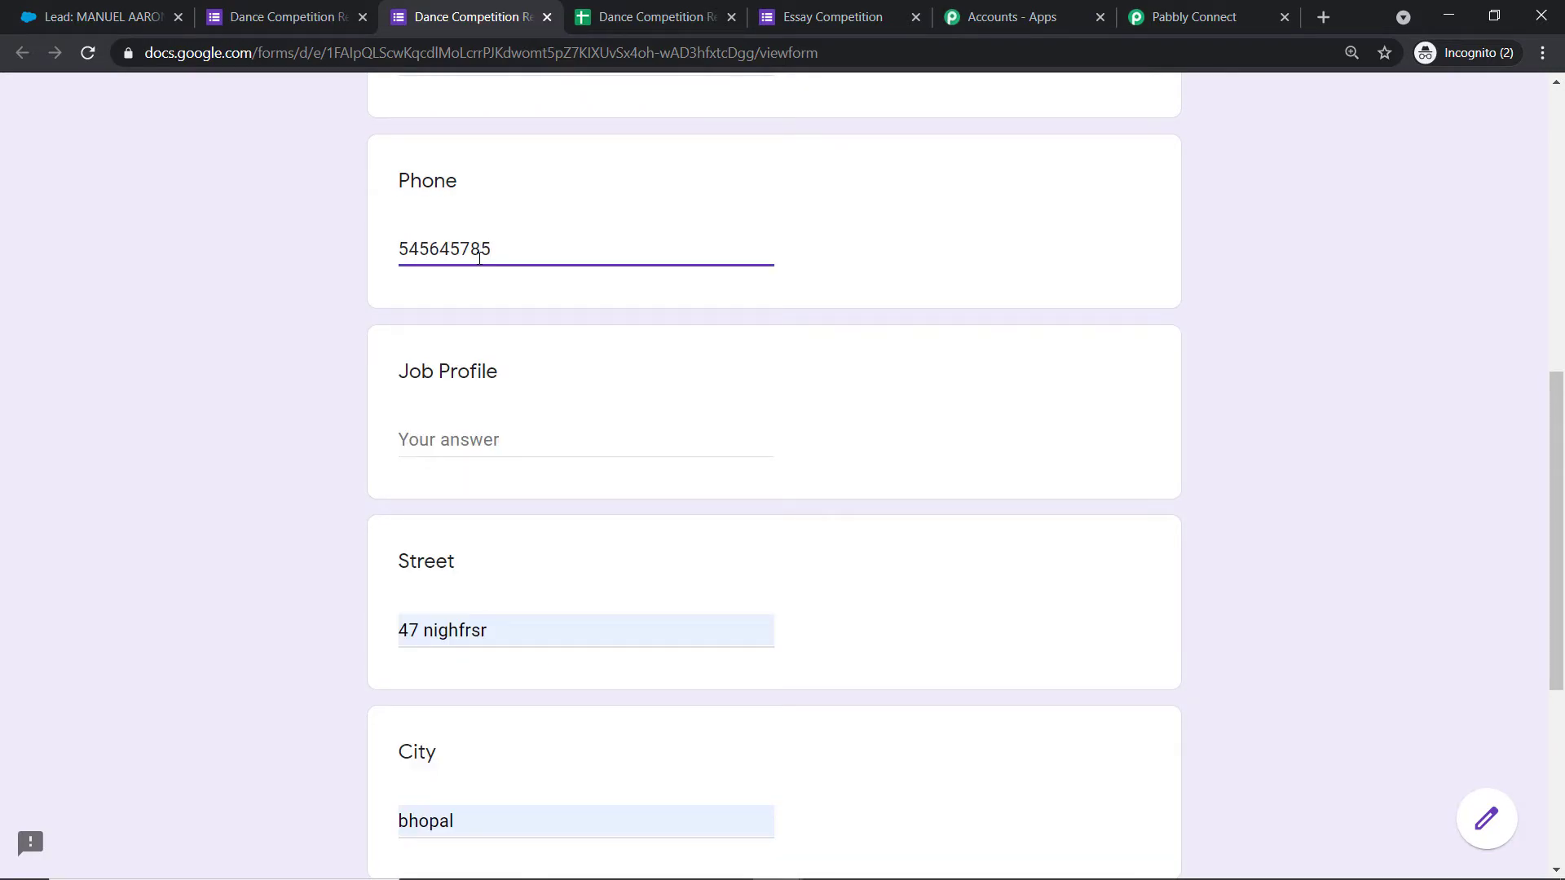
Enter job profile AIRPILOT, and replace the city with tel aviv and the company with intel.
{"action": "left_click", "coordinate": [473, 440]}
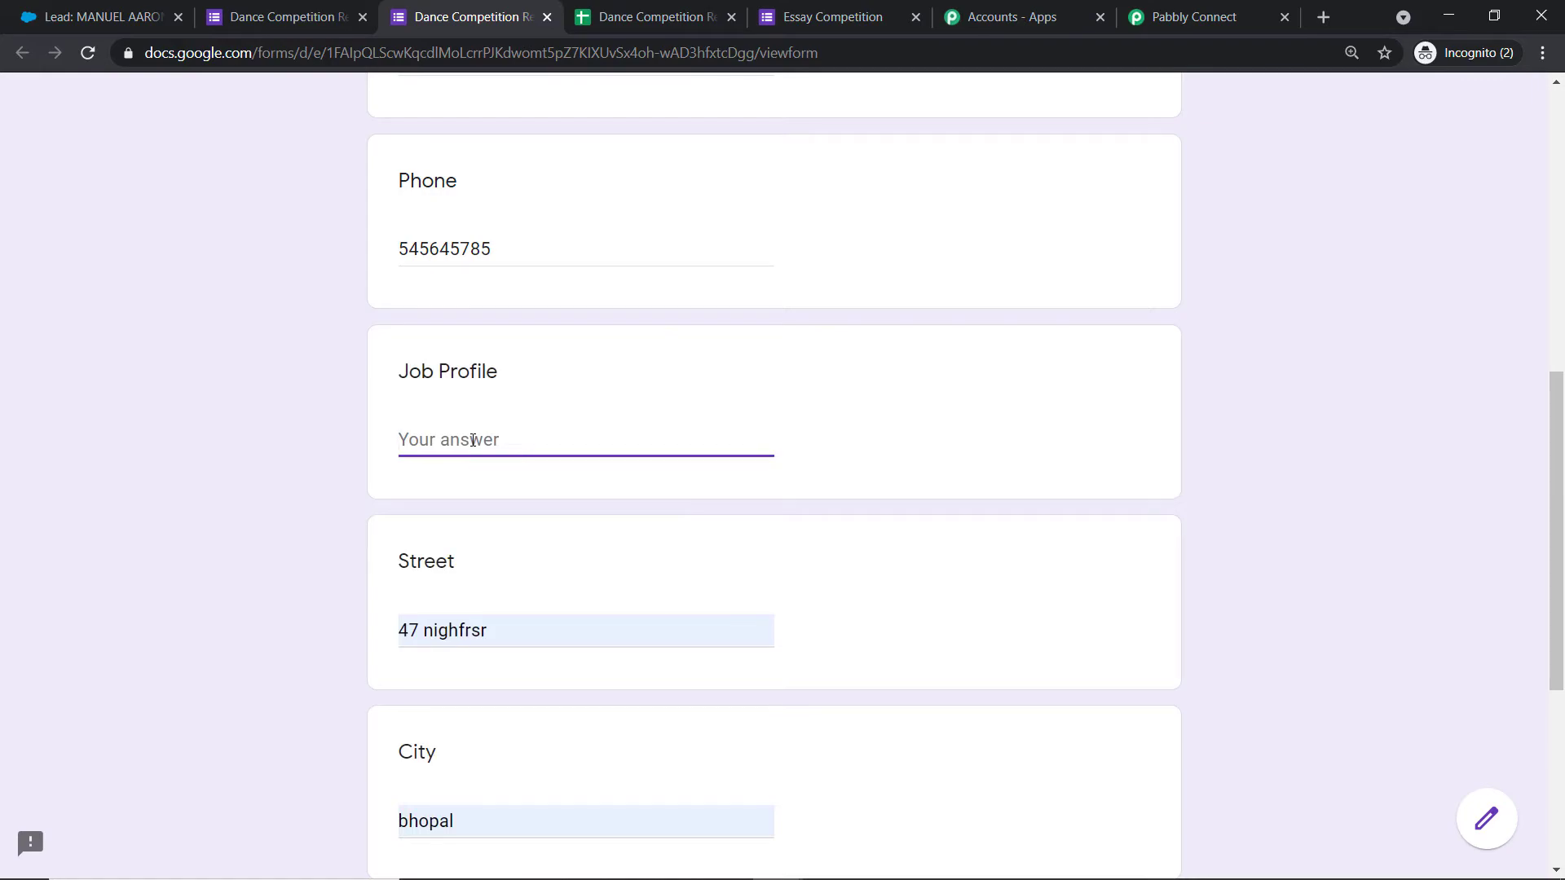
{"action": "type", "text": "AIRPILOT"}
{"action": "scroll", "coordinate": [473, 440], "scroll_direction": "down", "scroll_amount": 3}
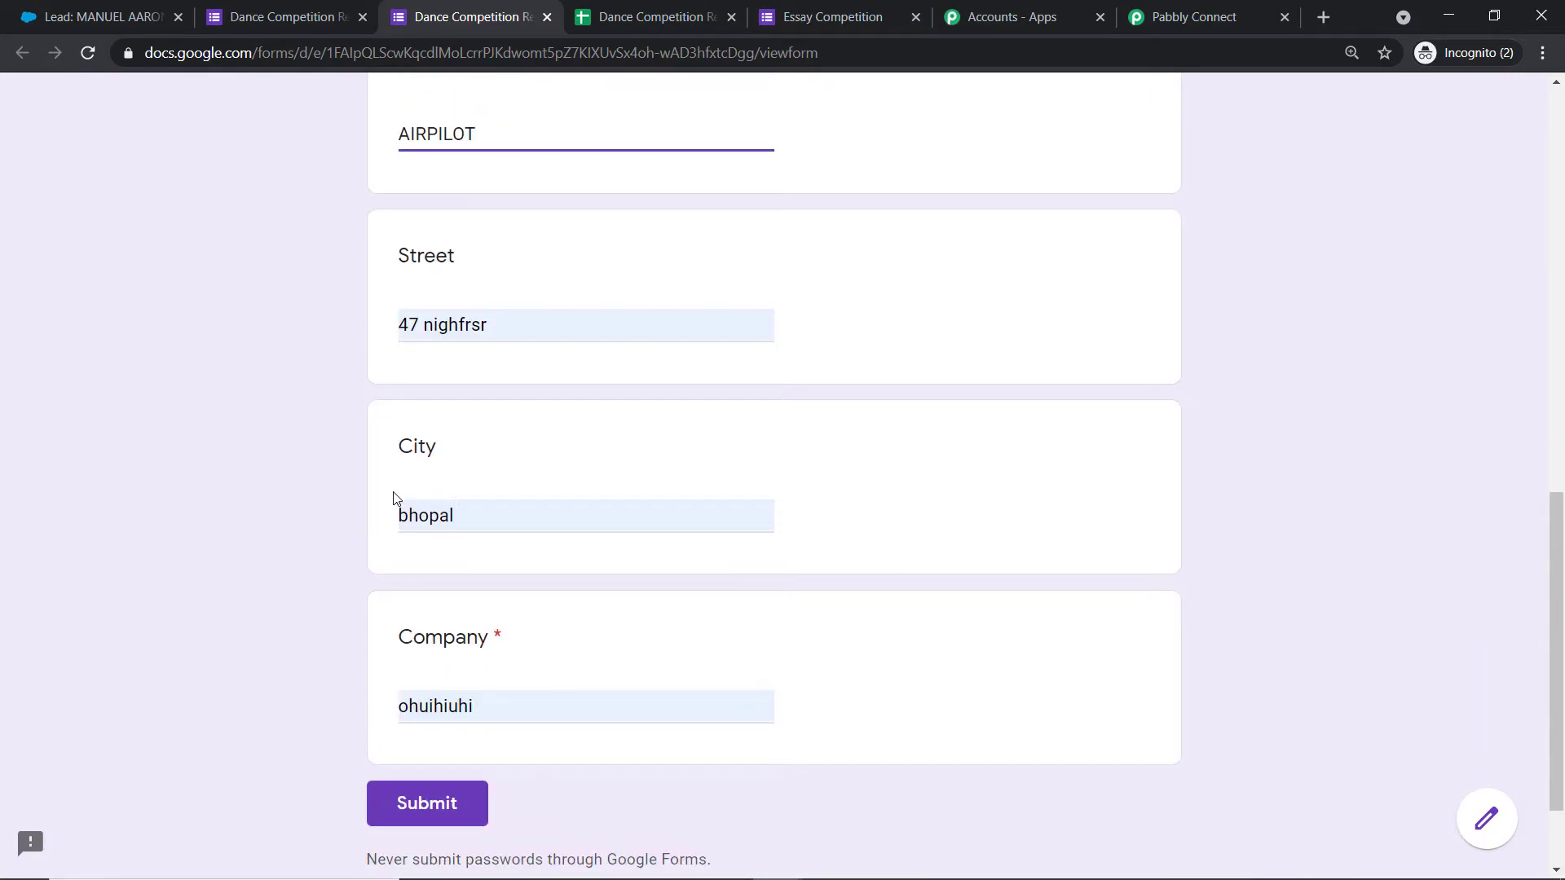
{"action": "left_click_drag", "start_coordinate": [468, 517], "coordinate": [355, 511]}
{"action": "key", "text": "BackSpace"}
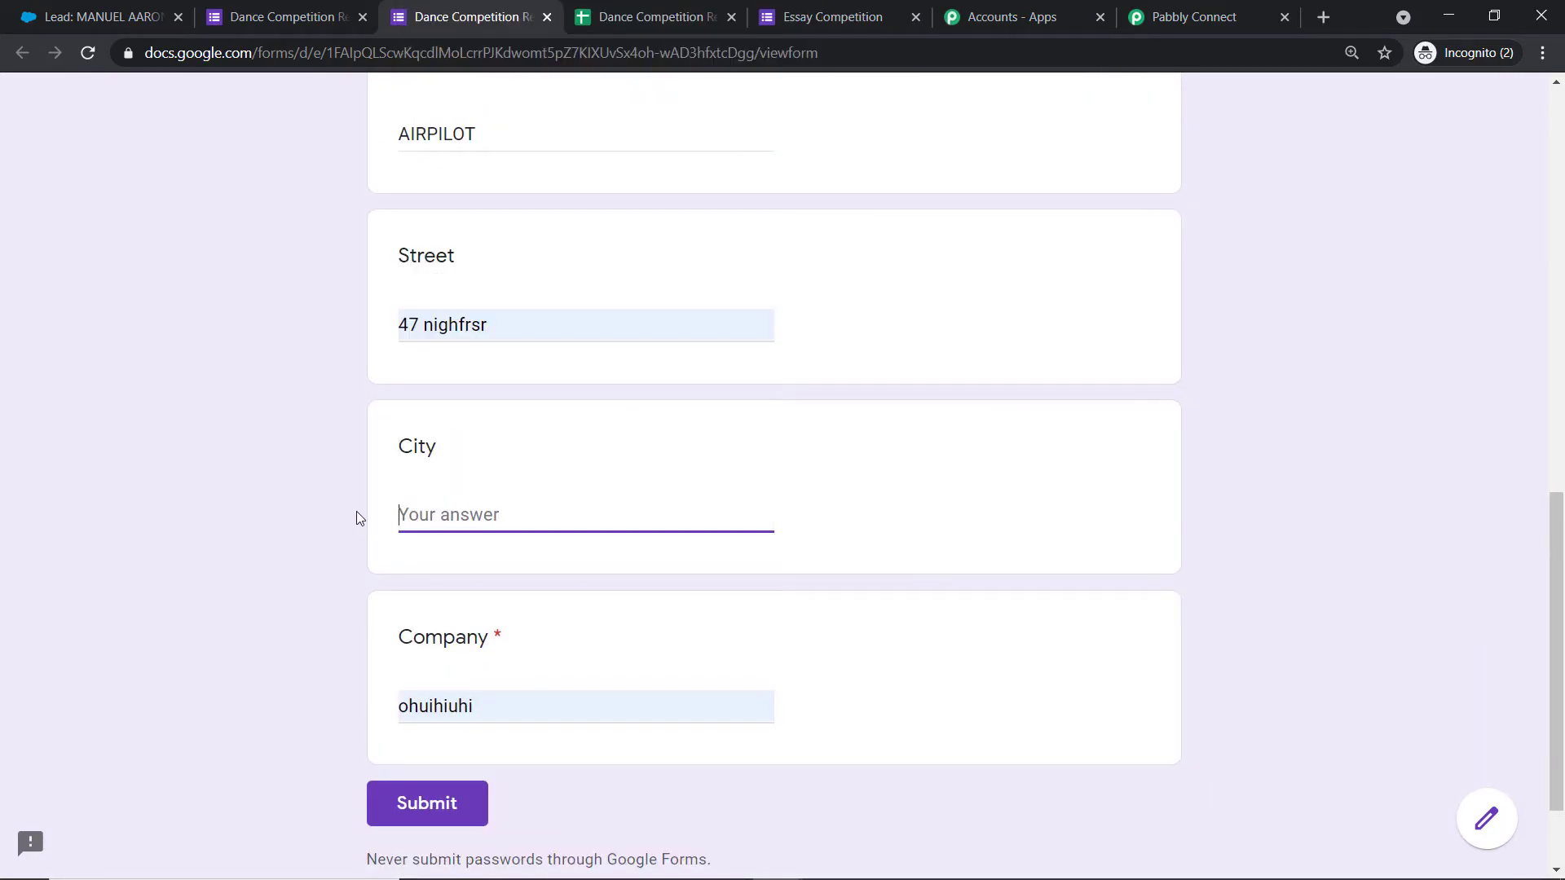
{"action": "type", "text": "tel aviv"}
{"action": "scroll", "coordinate": [359, 518], "scroll_direction": "down", "scroll_amount": 1}
{"action": "left_click_drag", "start_coordinate": [481, 607], "coordinate": [326, 601]}
{"action": "key", "text": "BackSpace"}
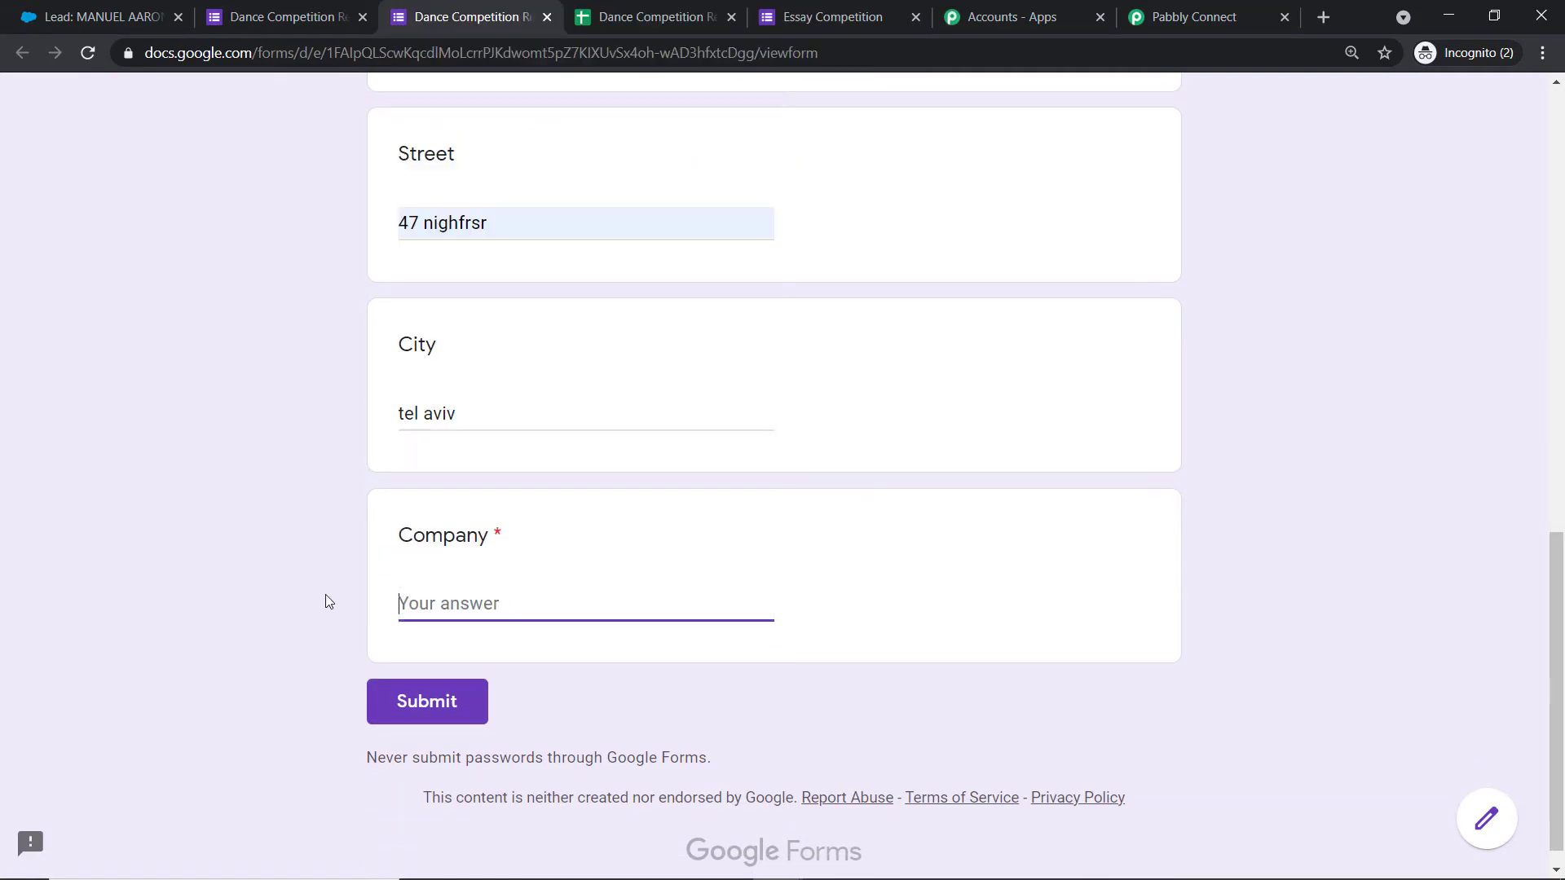
{"action": "type", "text": "S"}
{"action": "key", "text": "BackSpace"}
{"action": "type", "text": "intel"}
Submit the test registration and go to the responses spreadsheet.
{"action": "scroll", "coordinate": [522, 473], "scroll_direction": "up", "scroll_amount": 10}
{"action": "scroll", "coordinate": [526, 461], "scroll_direction": "up", "scroll_amount": 2}
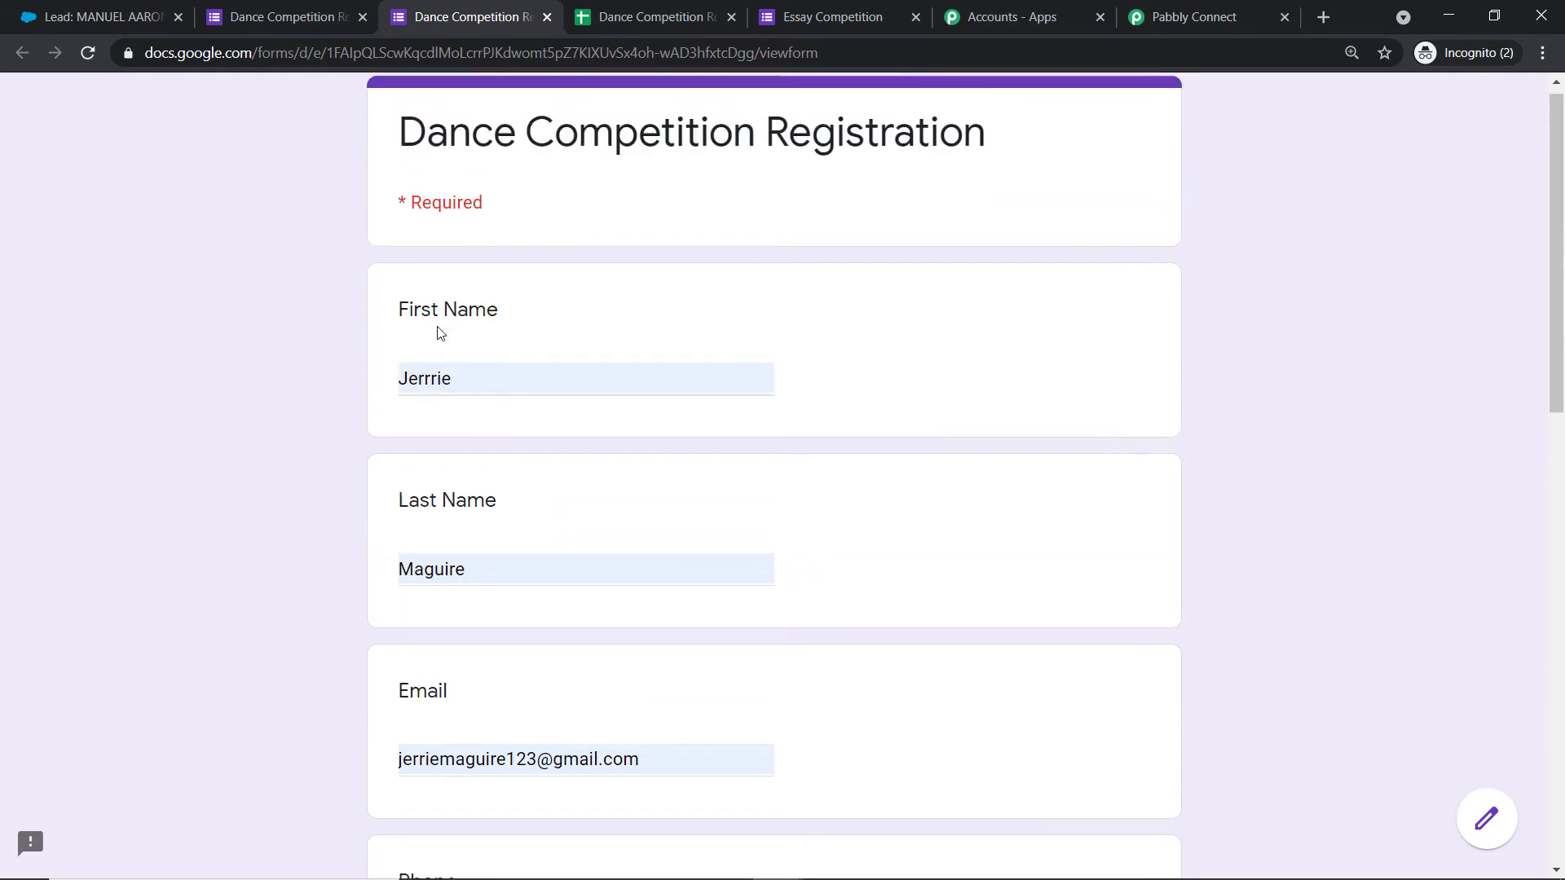
{"action": "scroll", "coordinate": [522, 367], "scroll_direction": "down", "scroll_amount": 12}
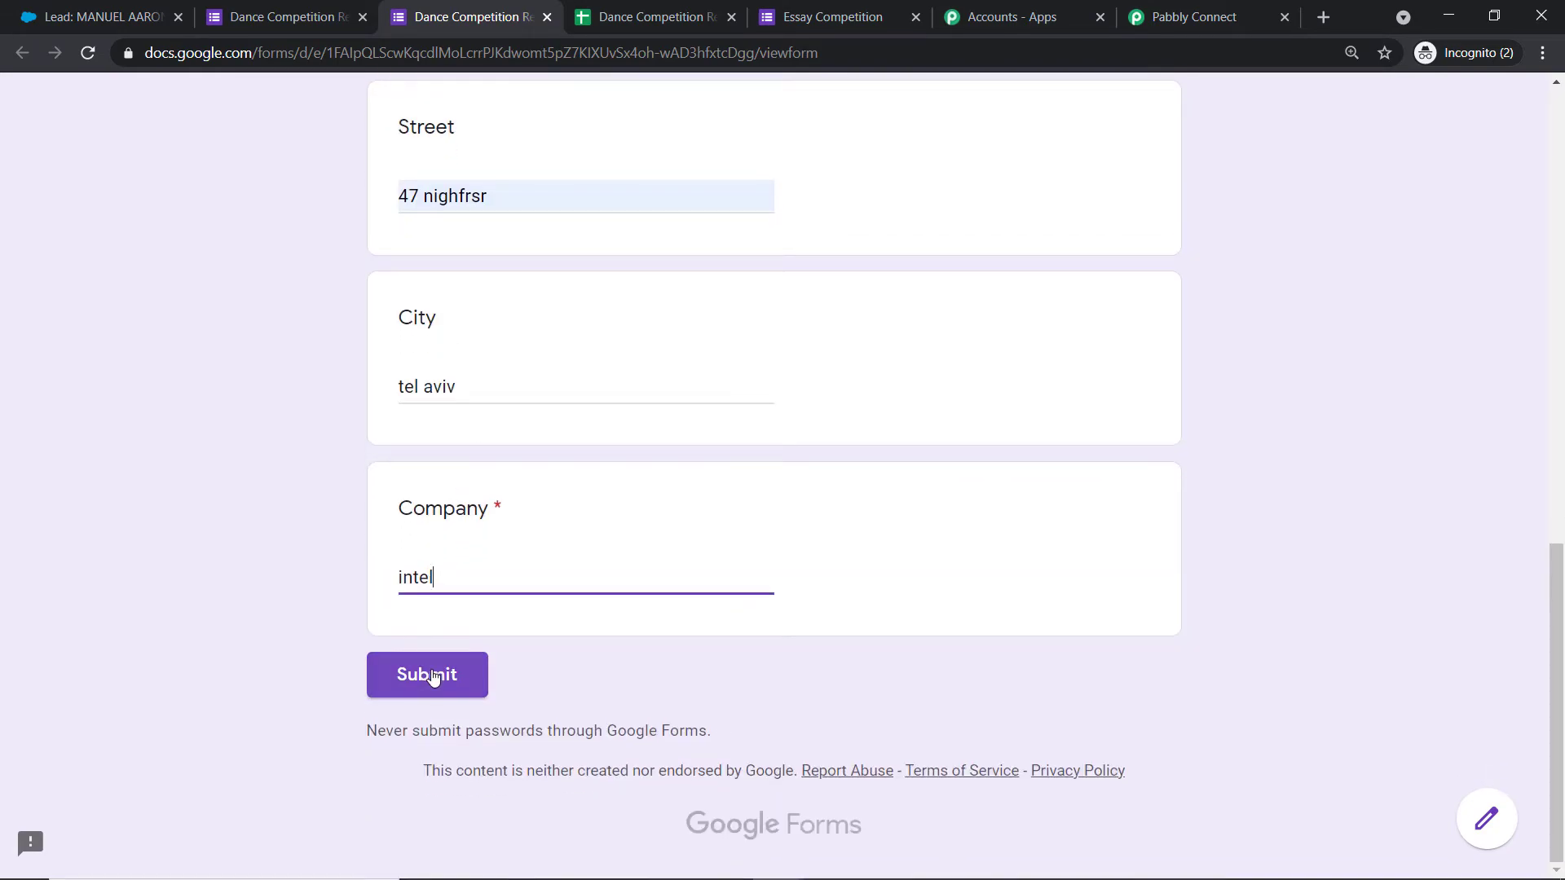
{"action": "left_click", "coordinate": [430, 673]}
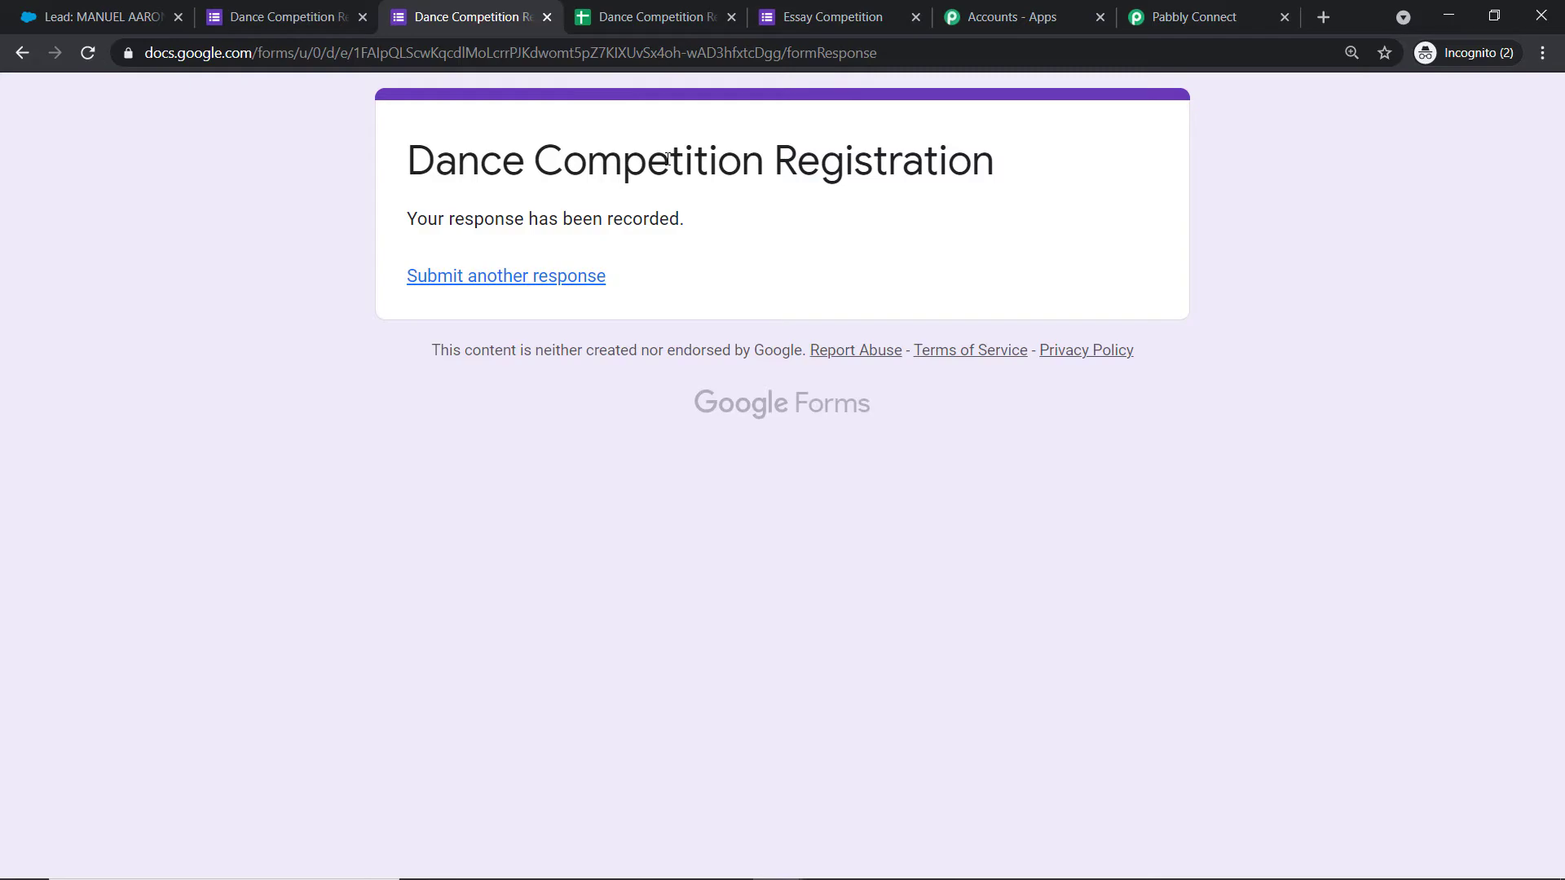
{"action": "left_click", "coordinate": [664, 16]}
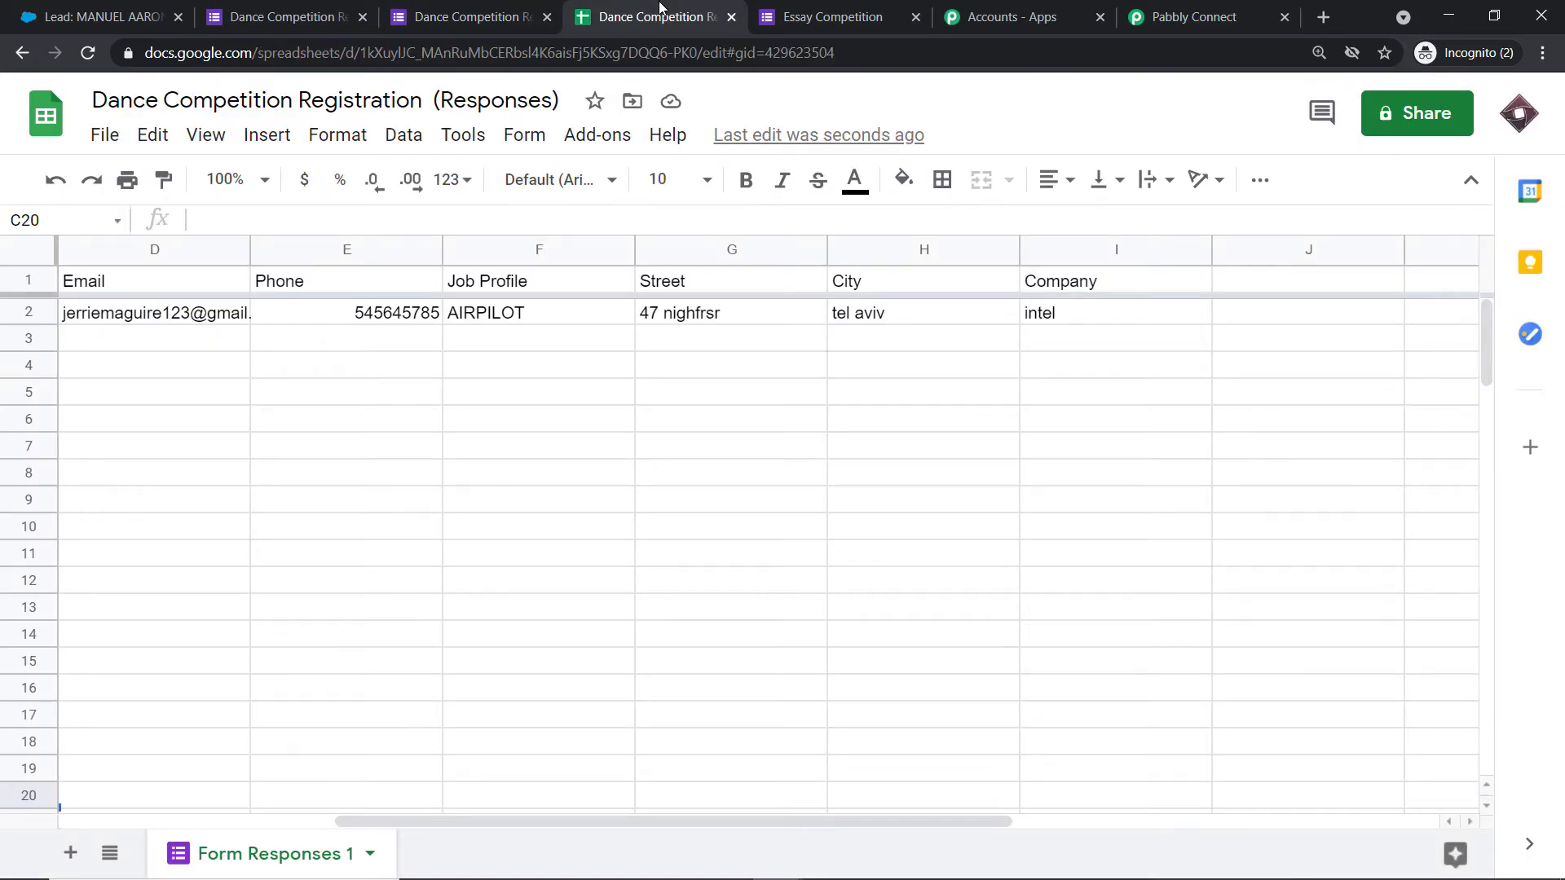
Scroll across row 2 of Form Responses 1 to confirm the intel / tel aviv entry.
{"action": "left_click_drag", "start_coordinate": [348, 821], "coordinate": [52, 802]}
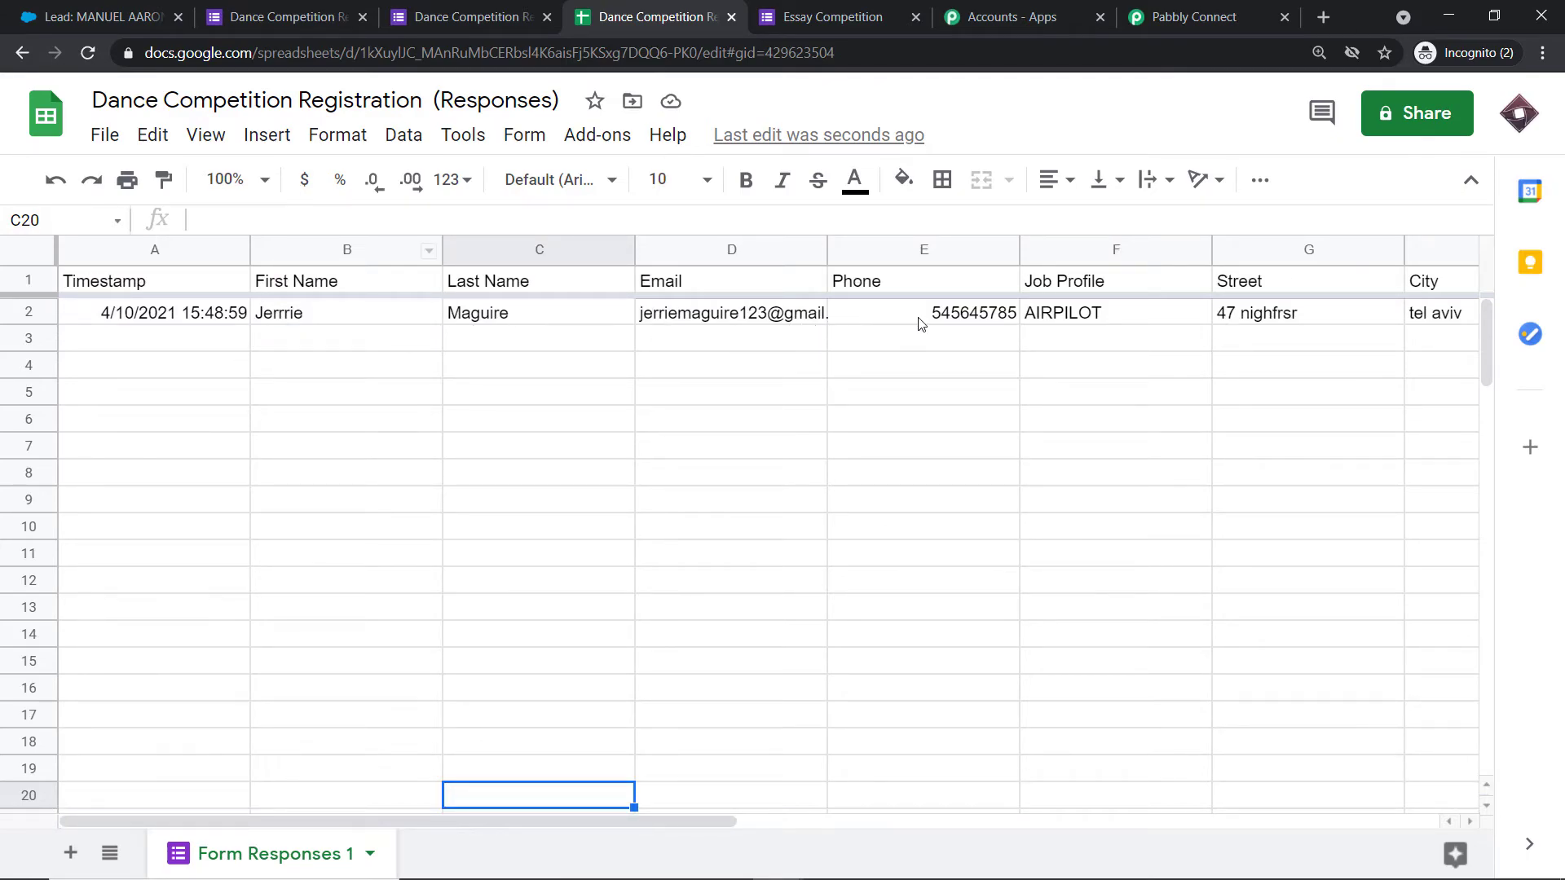
{"action": "left_click_drag", "start_coordinate": [583, 820], "coordinate": [893, 809]}
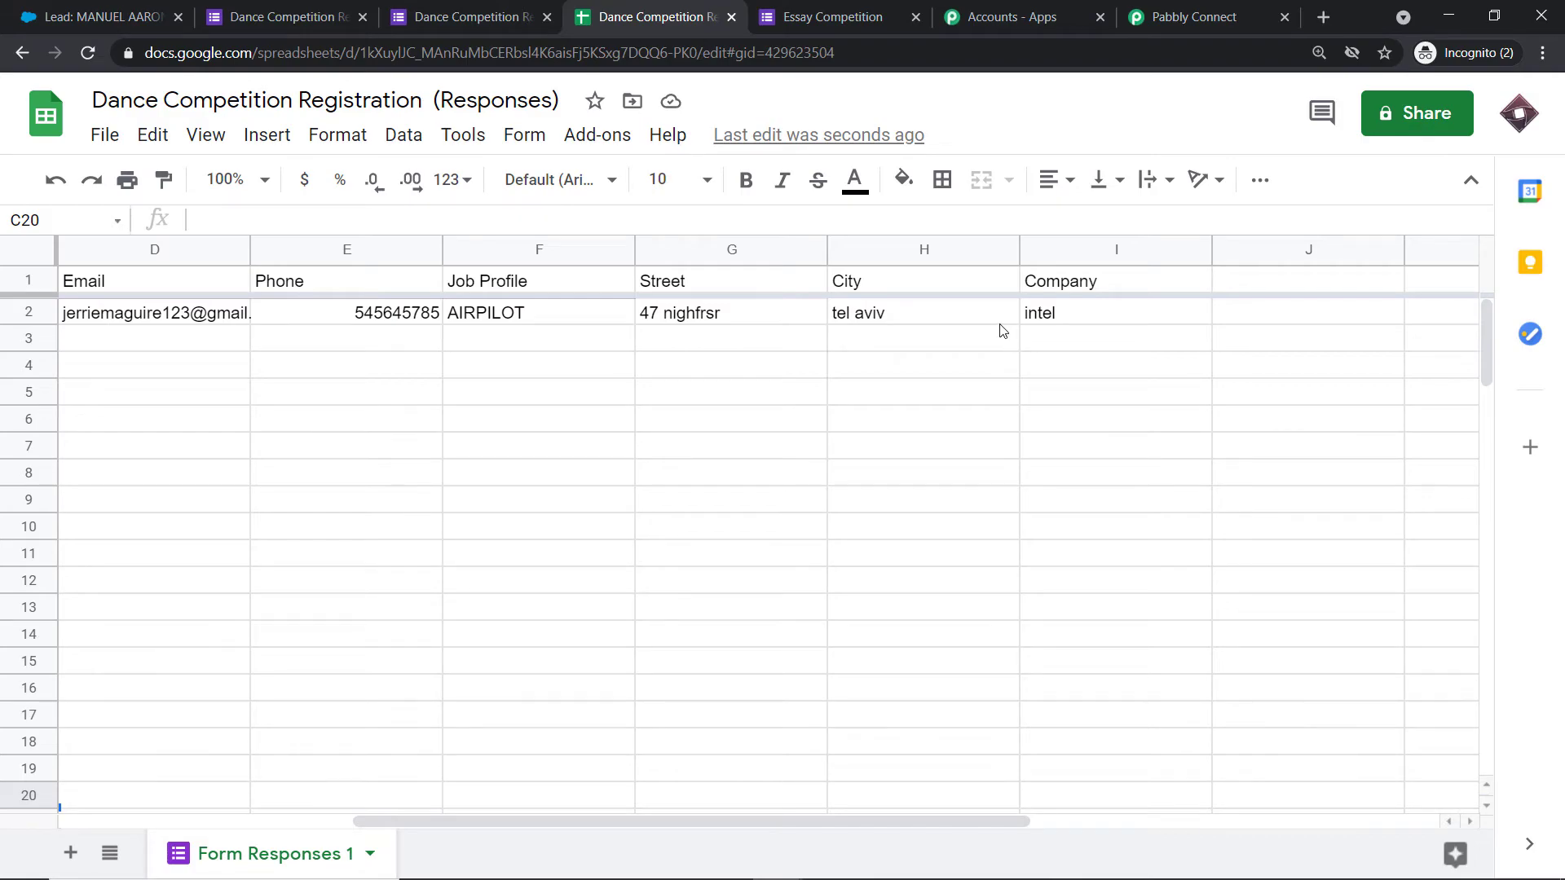
{"action": "left_click", "coordinate": [1160, 8]}
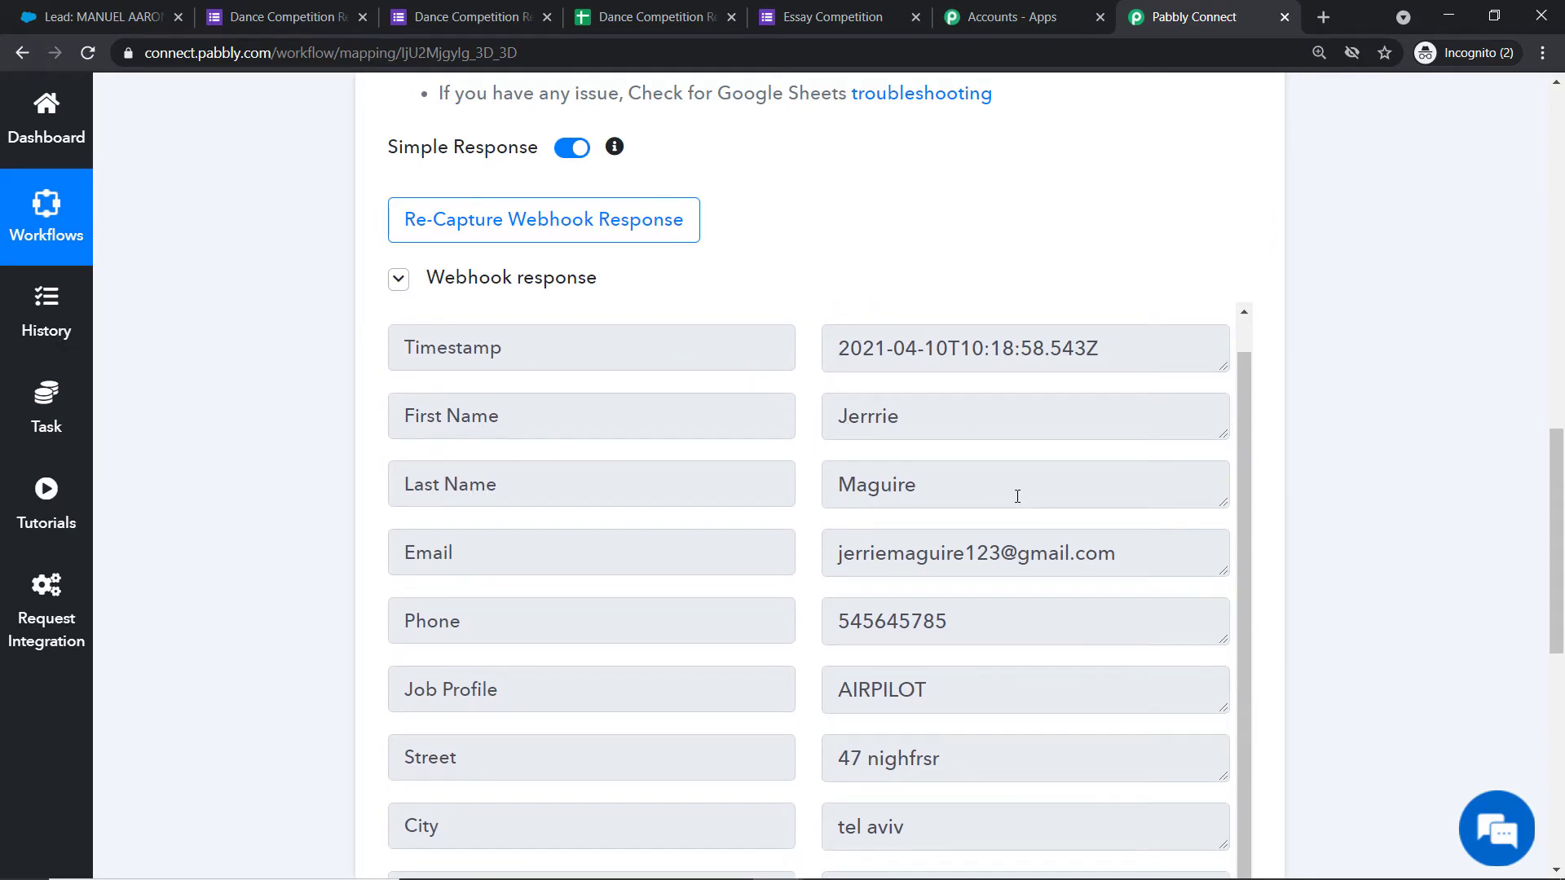
Review the captured webhook fields, such as Company intel, and add a step below the trigger.
{"action": "scroll", "coordinate": [1029, 491], "scroll_direction": "down", "scroll_amount": 4}
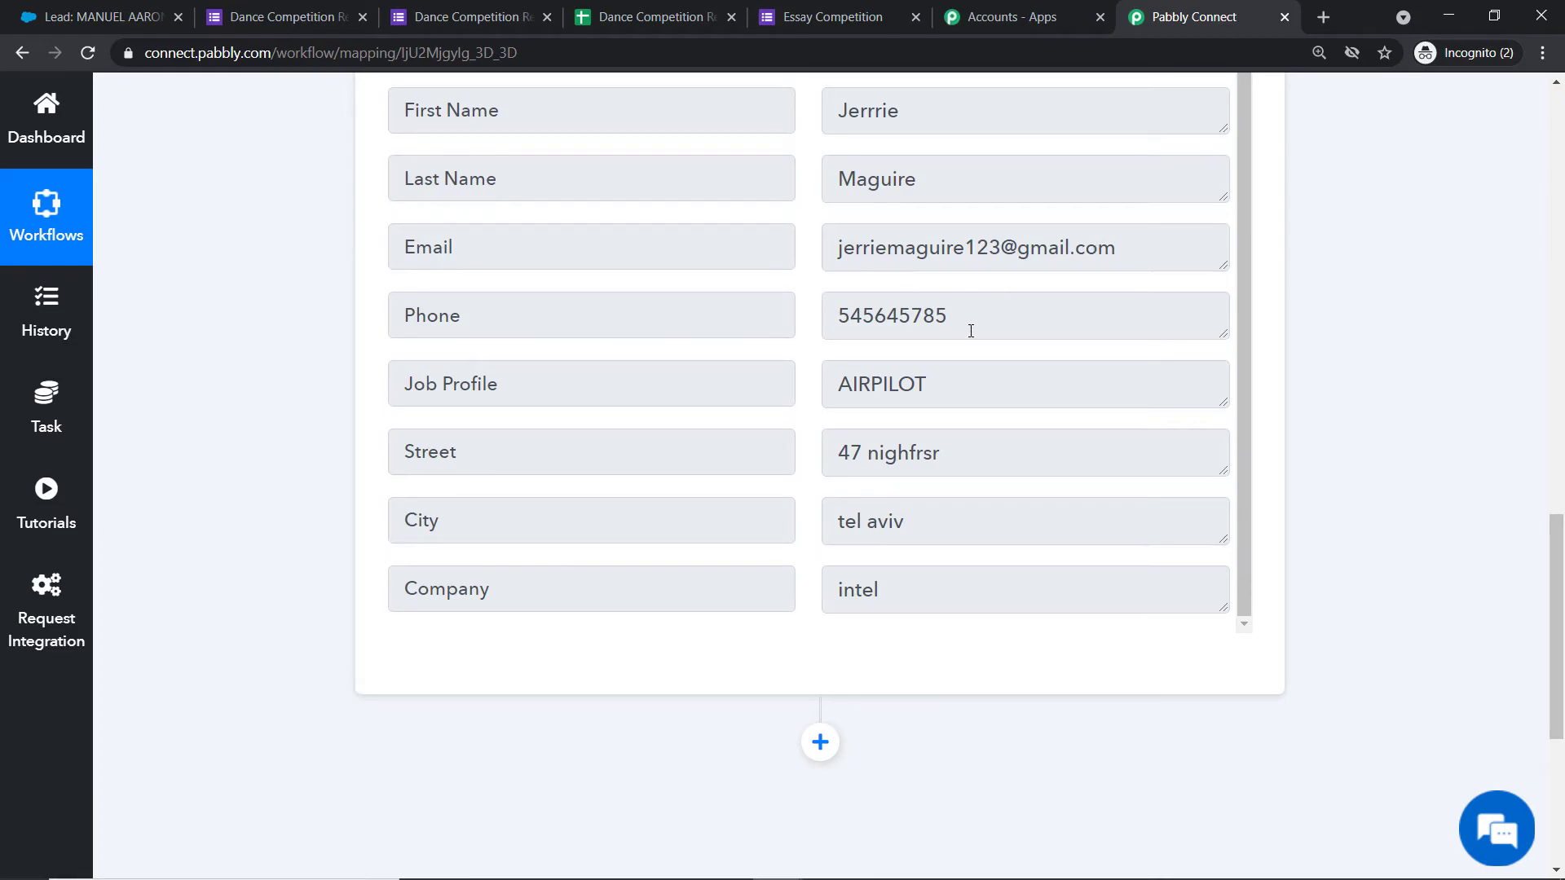
{"action": "scroll", "coordinate": [907, 383], "scroll_direction": "down", "scroll_amount": 1}
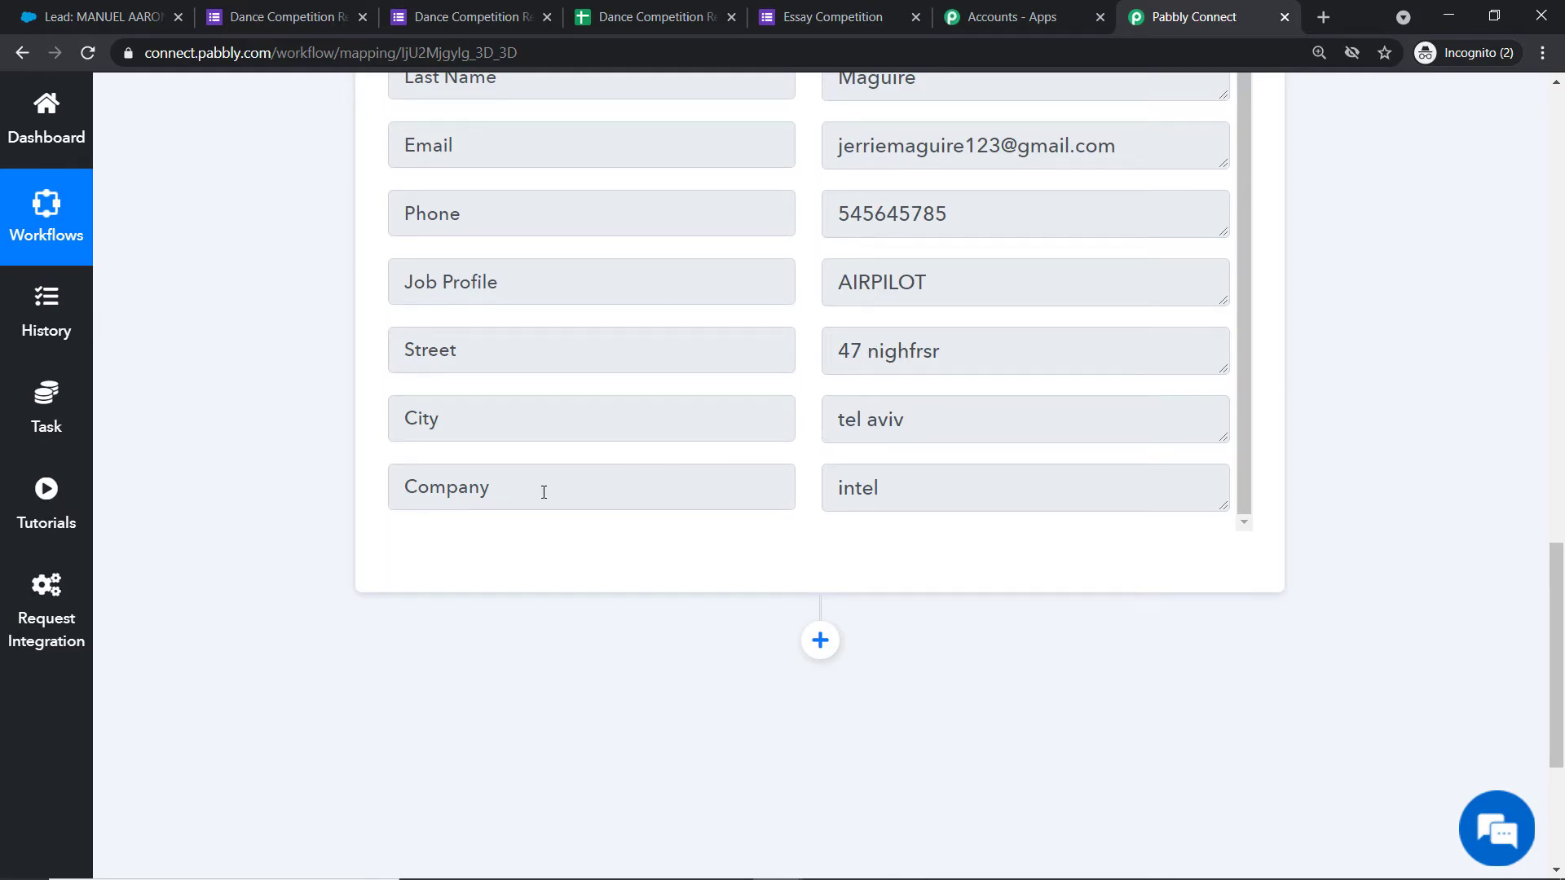
{"action": "scroll", "coordinate": [853, 475], "scroll_direction": "up", "scroll_amount": 5}
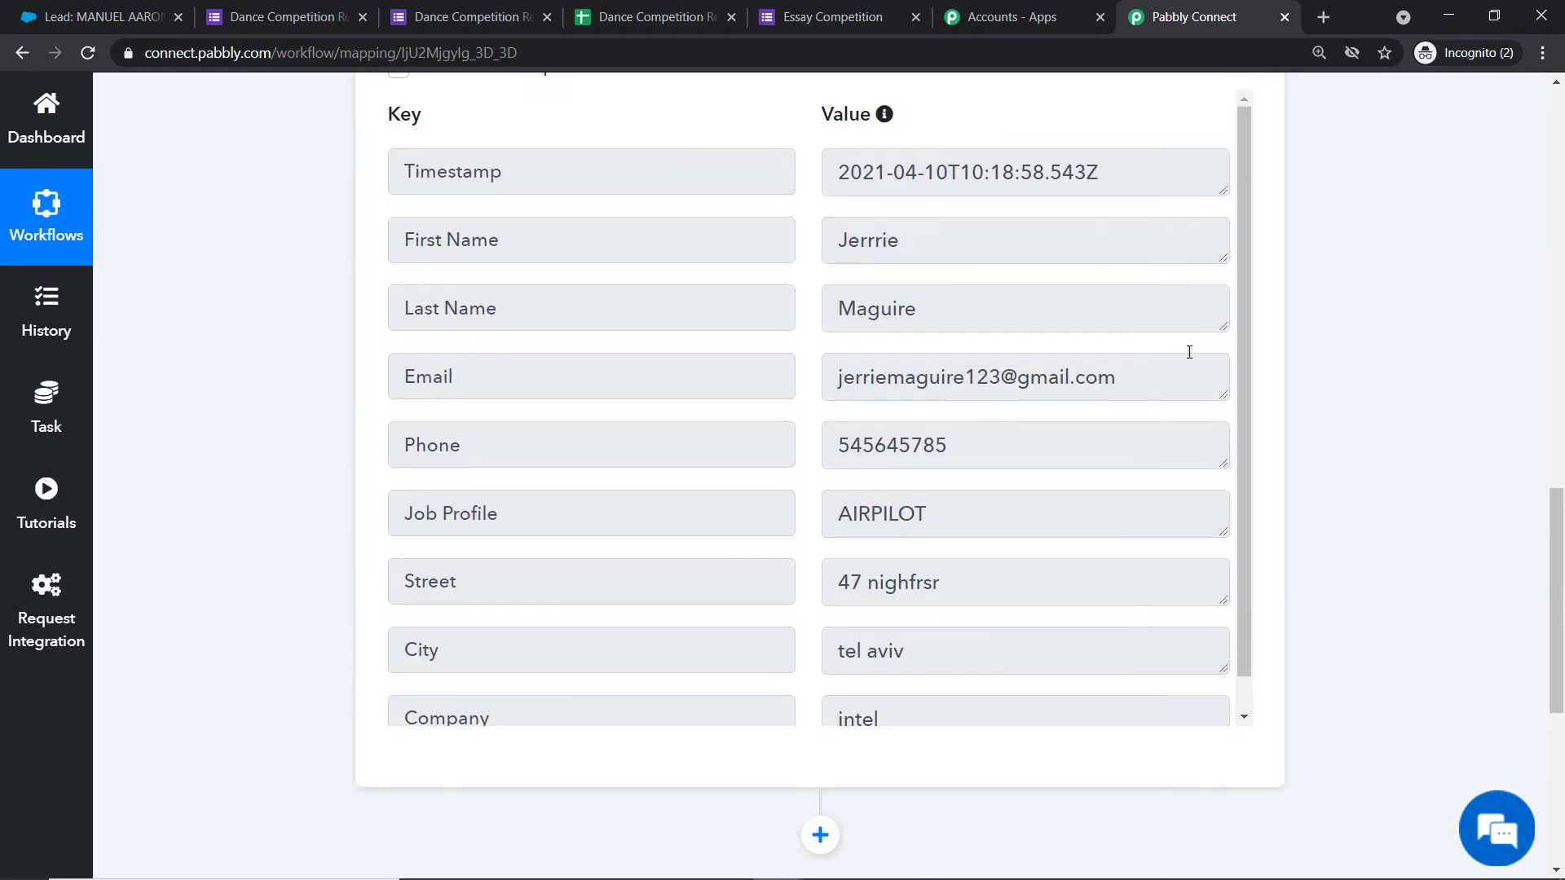
{"action": "scroll", "coordinate": [957, 570], "scroll_direction": "down", "scroll_amount": 2}
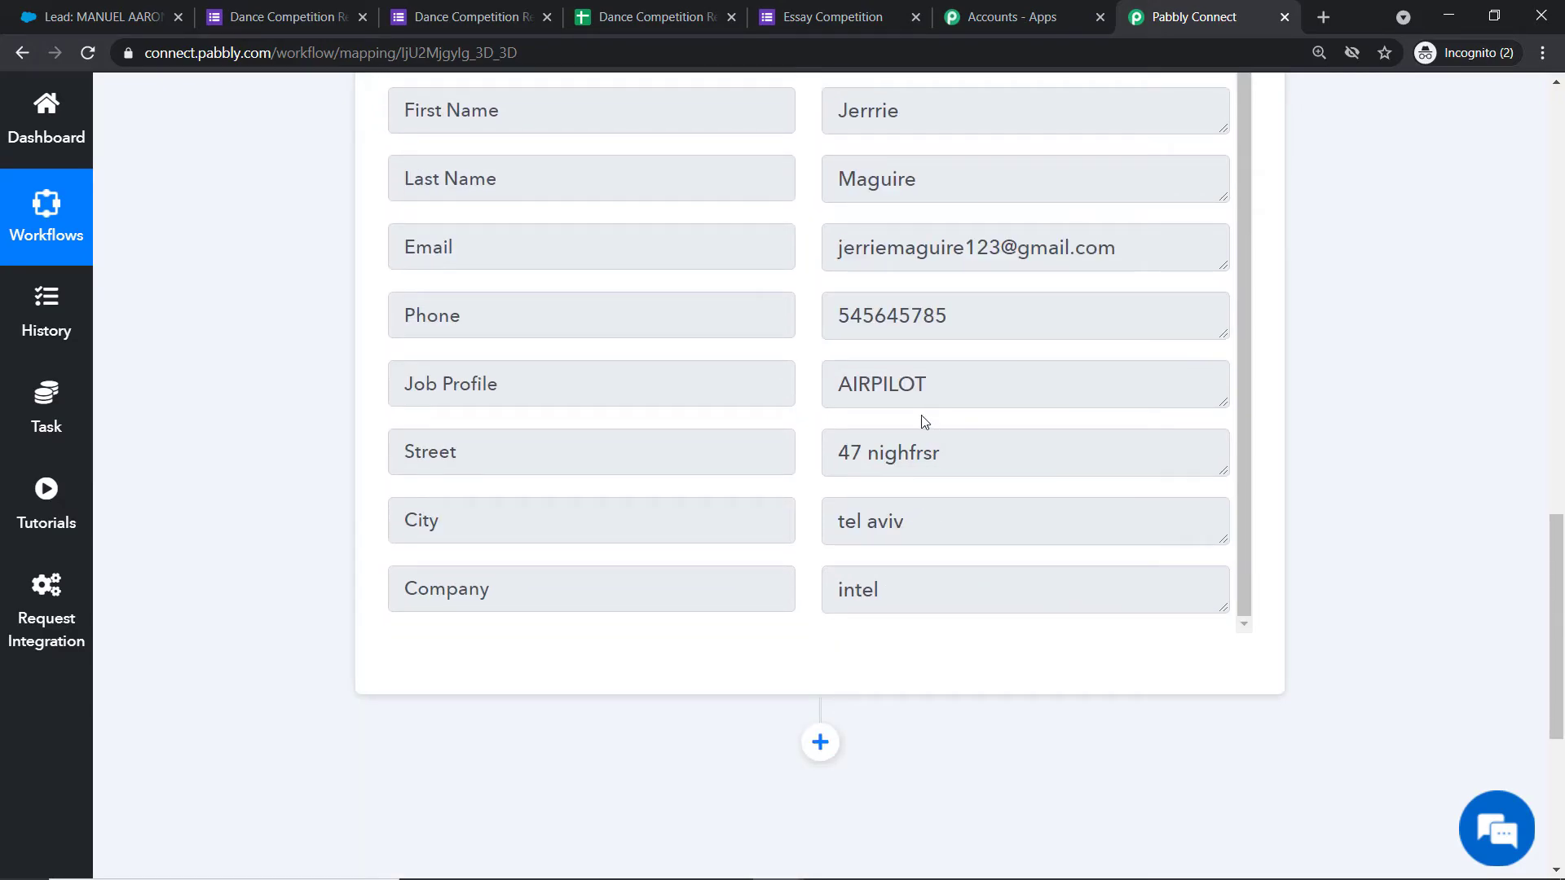
{"action": "scroll", "coordinate": [918, 416], "scroll_direction": "down", "scroll_amount": 5}
{"action": "left_click", "coordinate": [821, 308]}
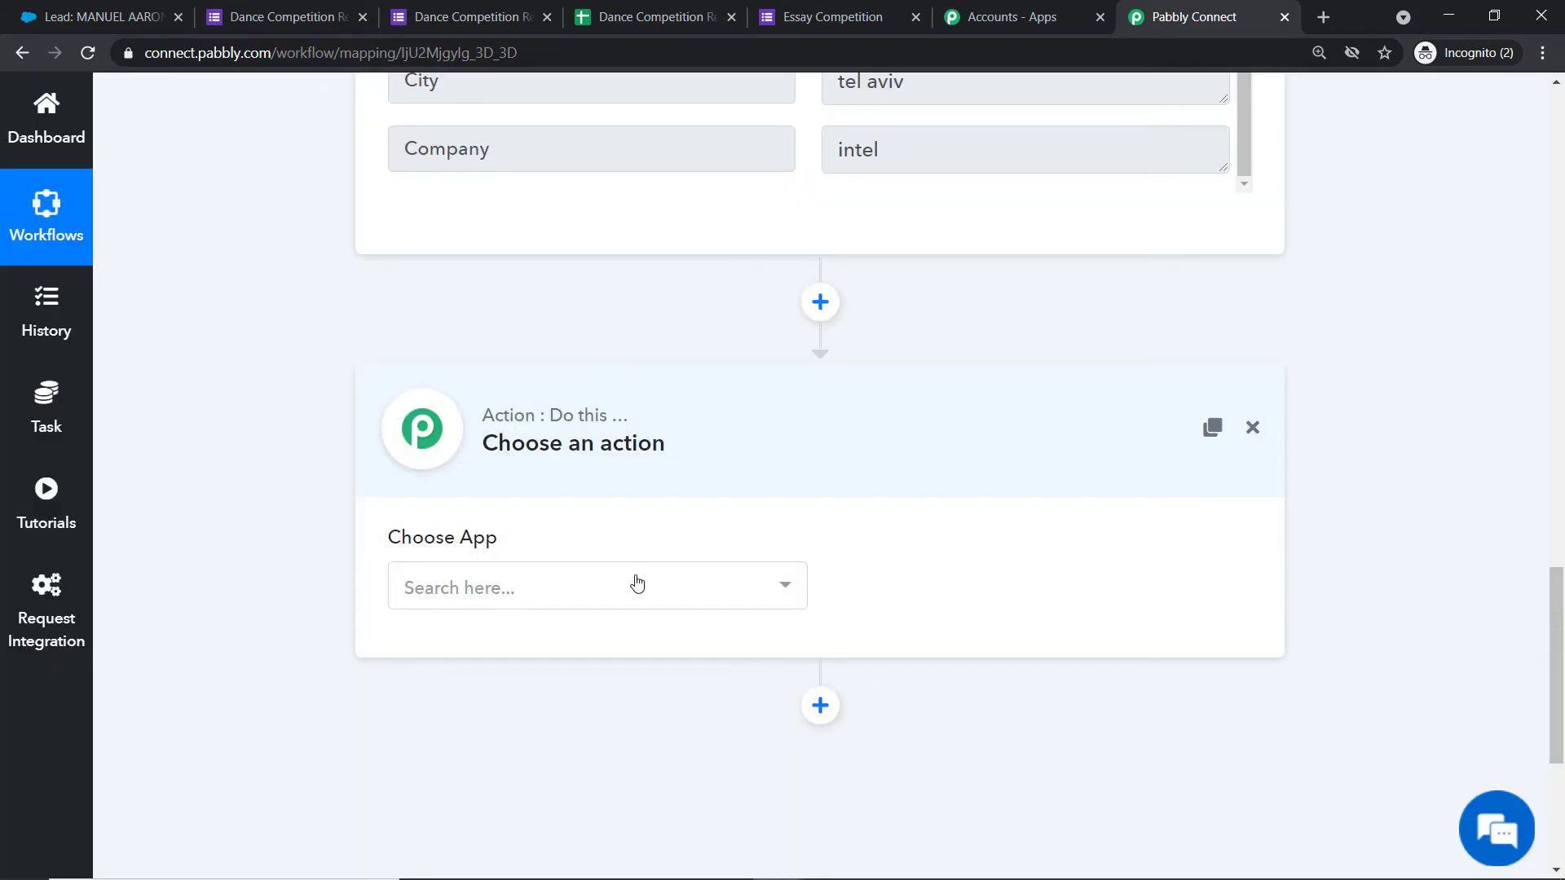
Search 'sales' to choose Salesforce as the action app with the Create Lead event.
{"action": "left_click", "coordinate": [629, 591]}
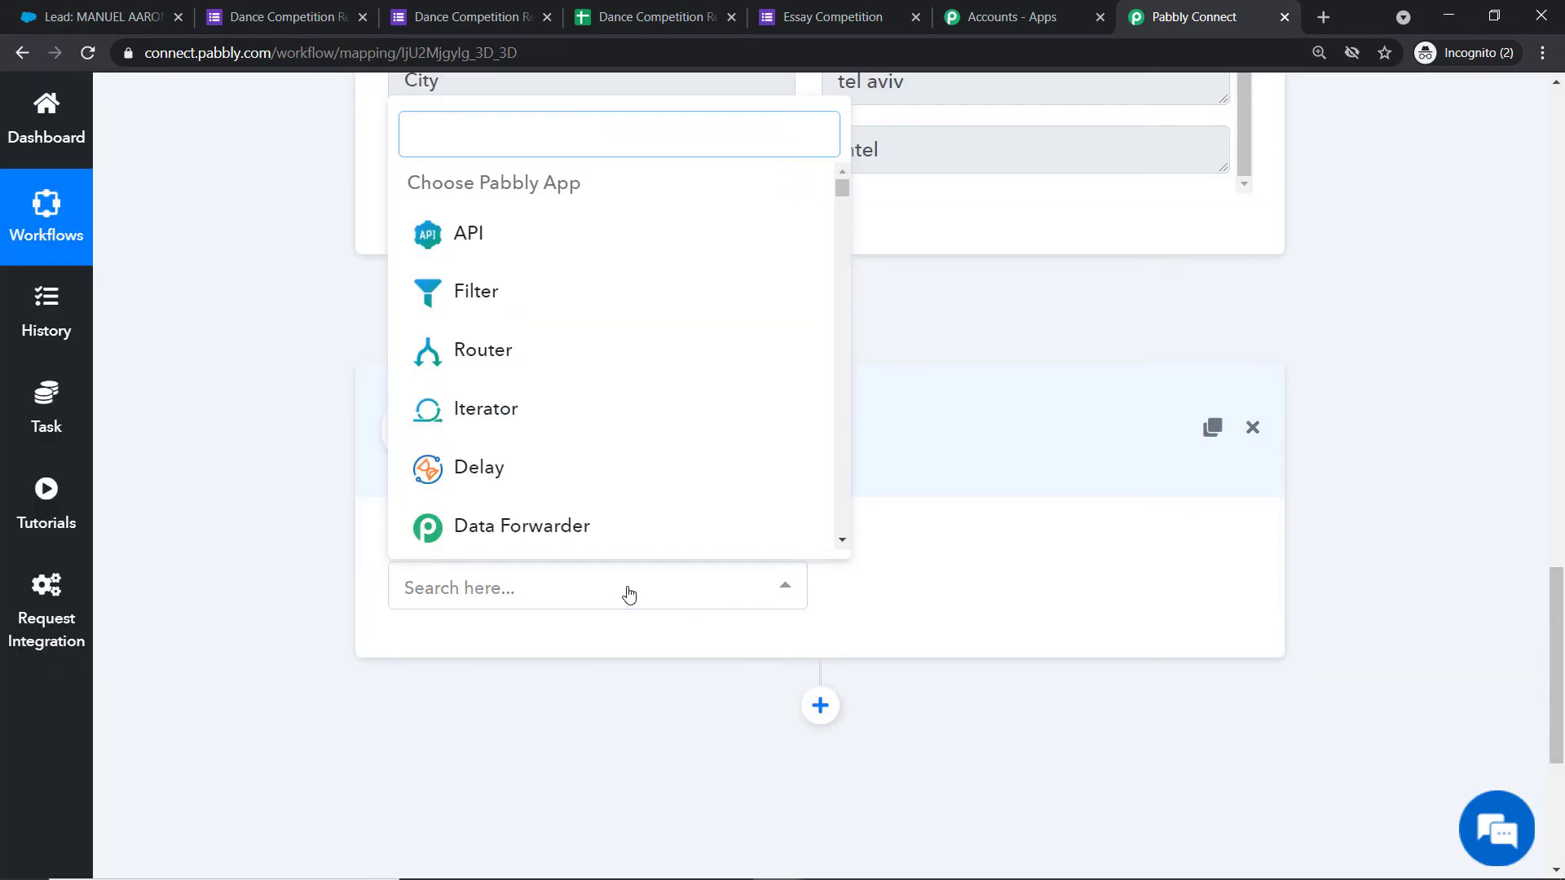
{"action": "type", "text": "sale"}
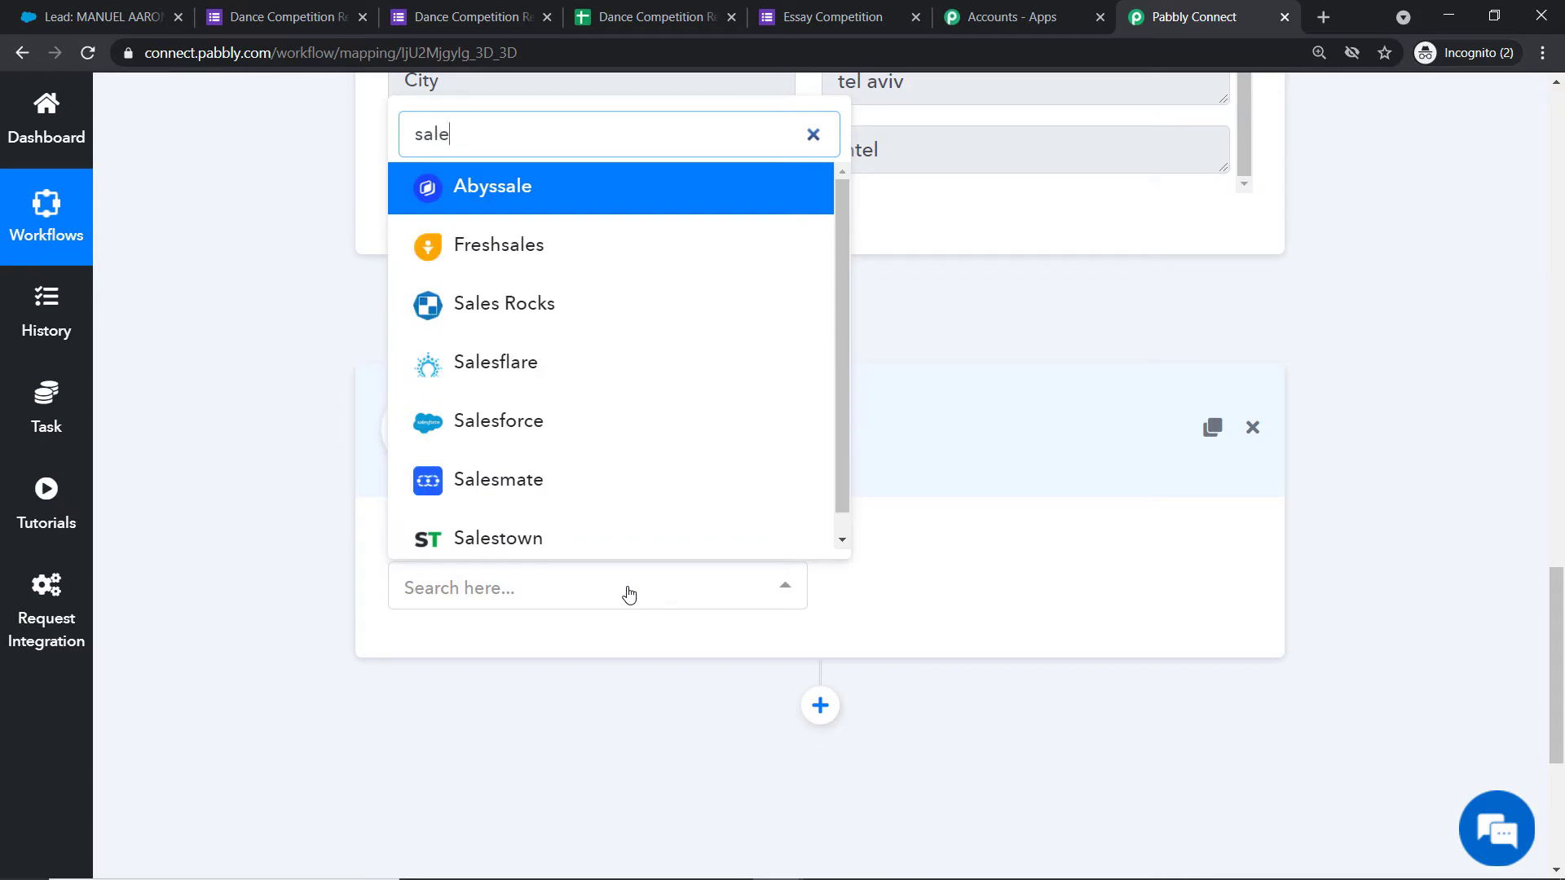
{"action": "type", "text": "for"}
{"action": "key", "text": "ctrl+a"}
{"action": "type", "text": "sales"}
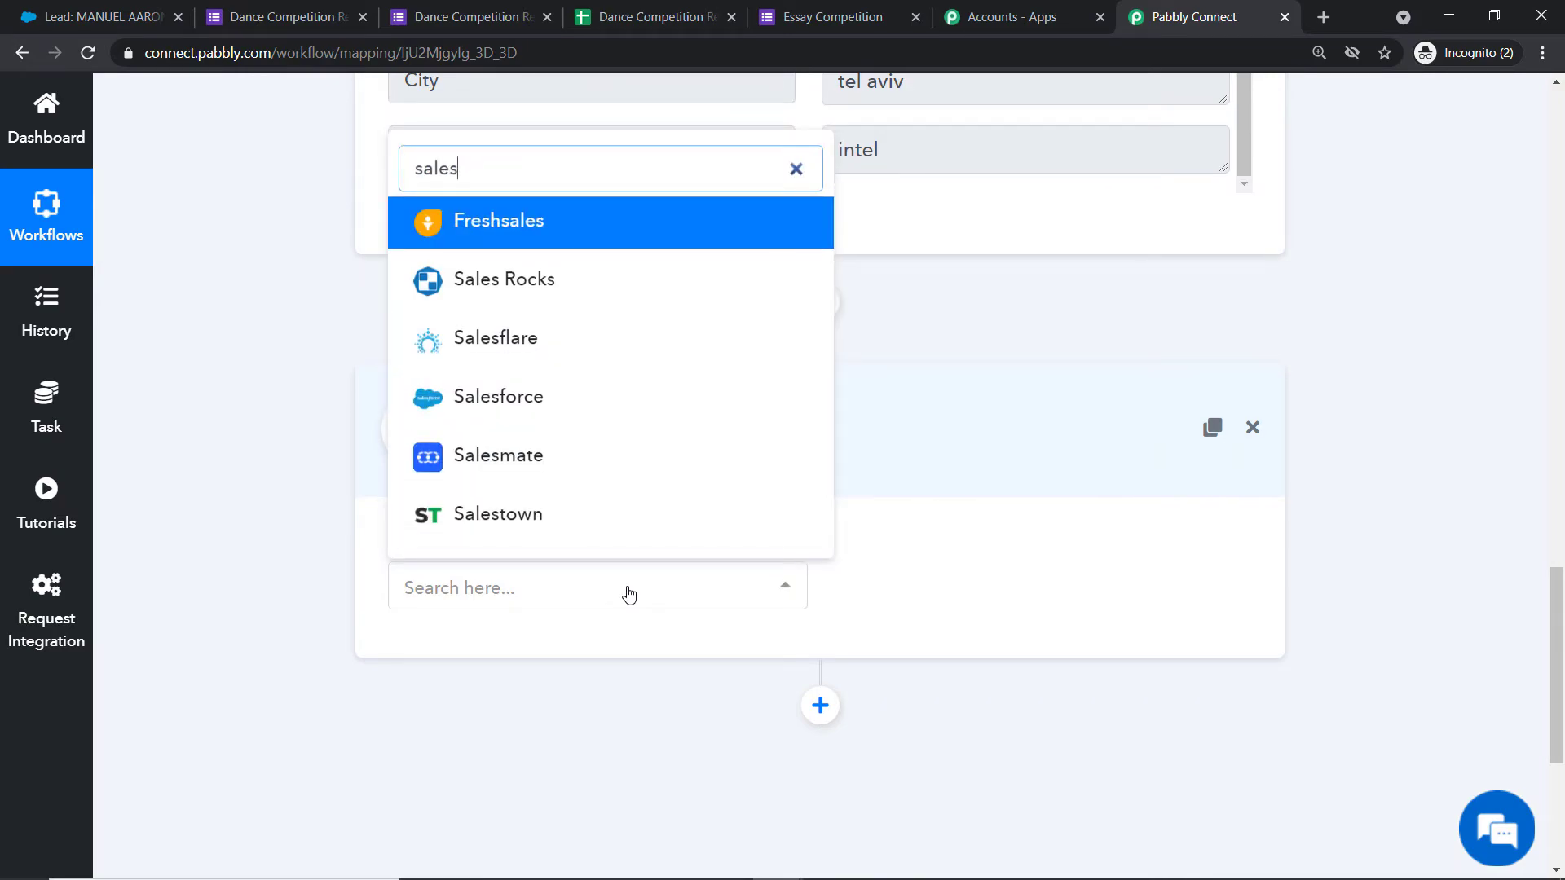
{"action": "left_click", "coordinate": [542, 406]}
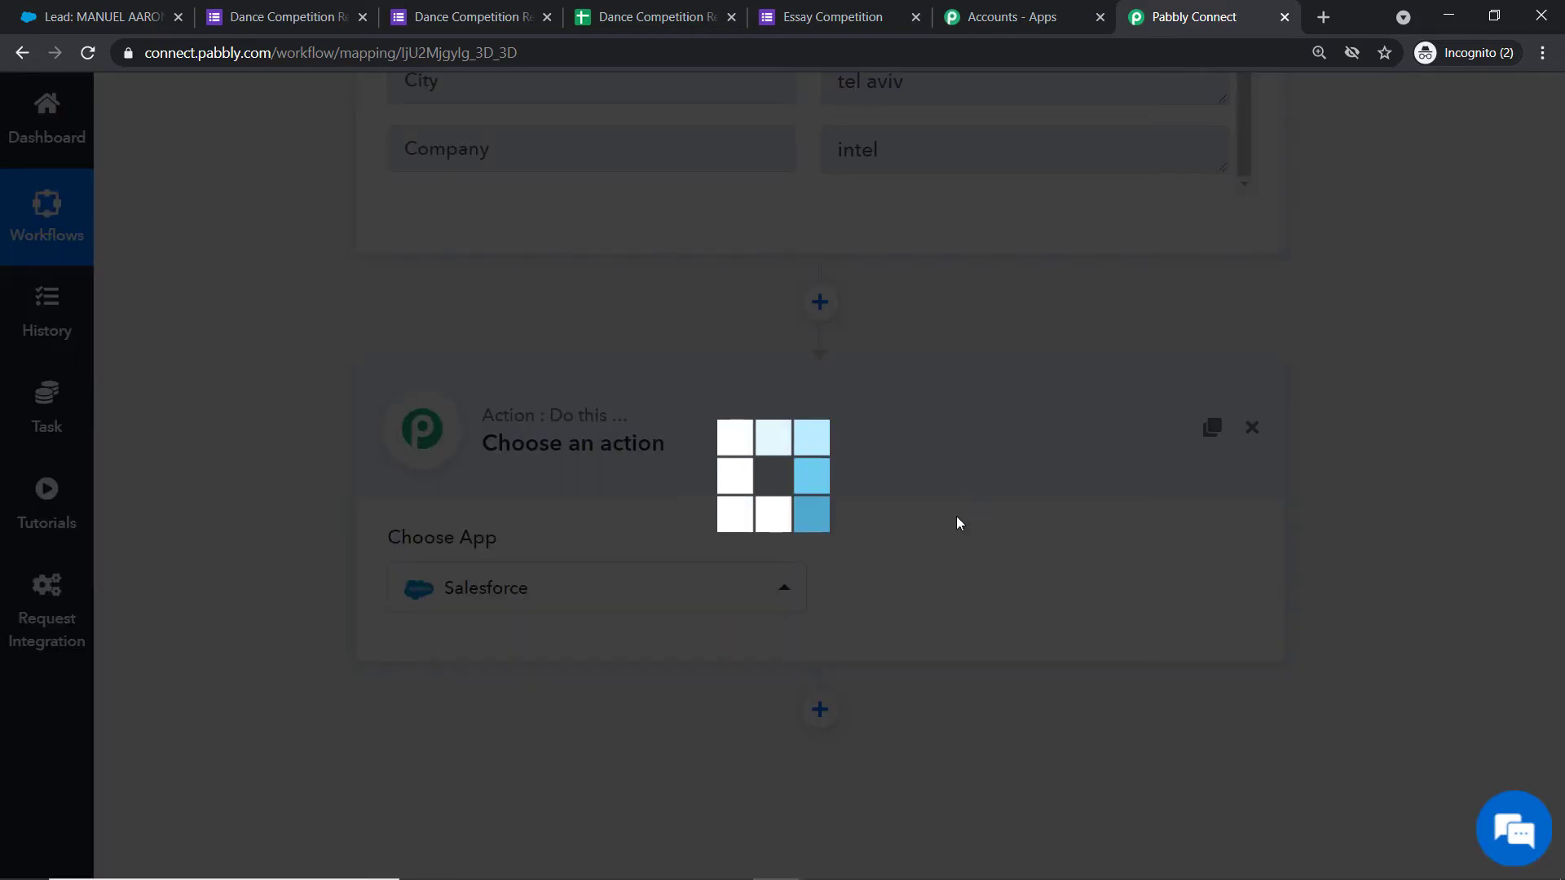
{"action": "left_click", "coordinate": [922, 576]}
{"action": "left_click", "coordinate": [949, 196]}
Browse the other Salesforce action events, keep Create Lead, and begin connecting Salesforce.
{"action": "left_click", "coordinate": [950, 583]}
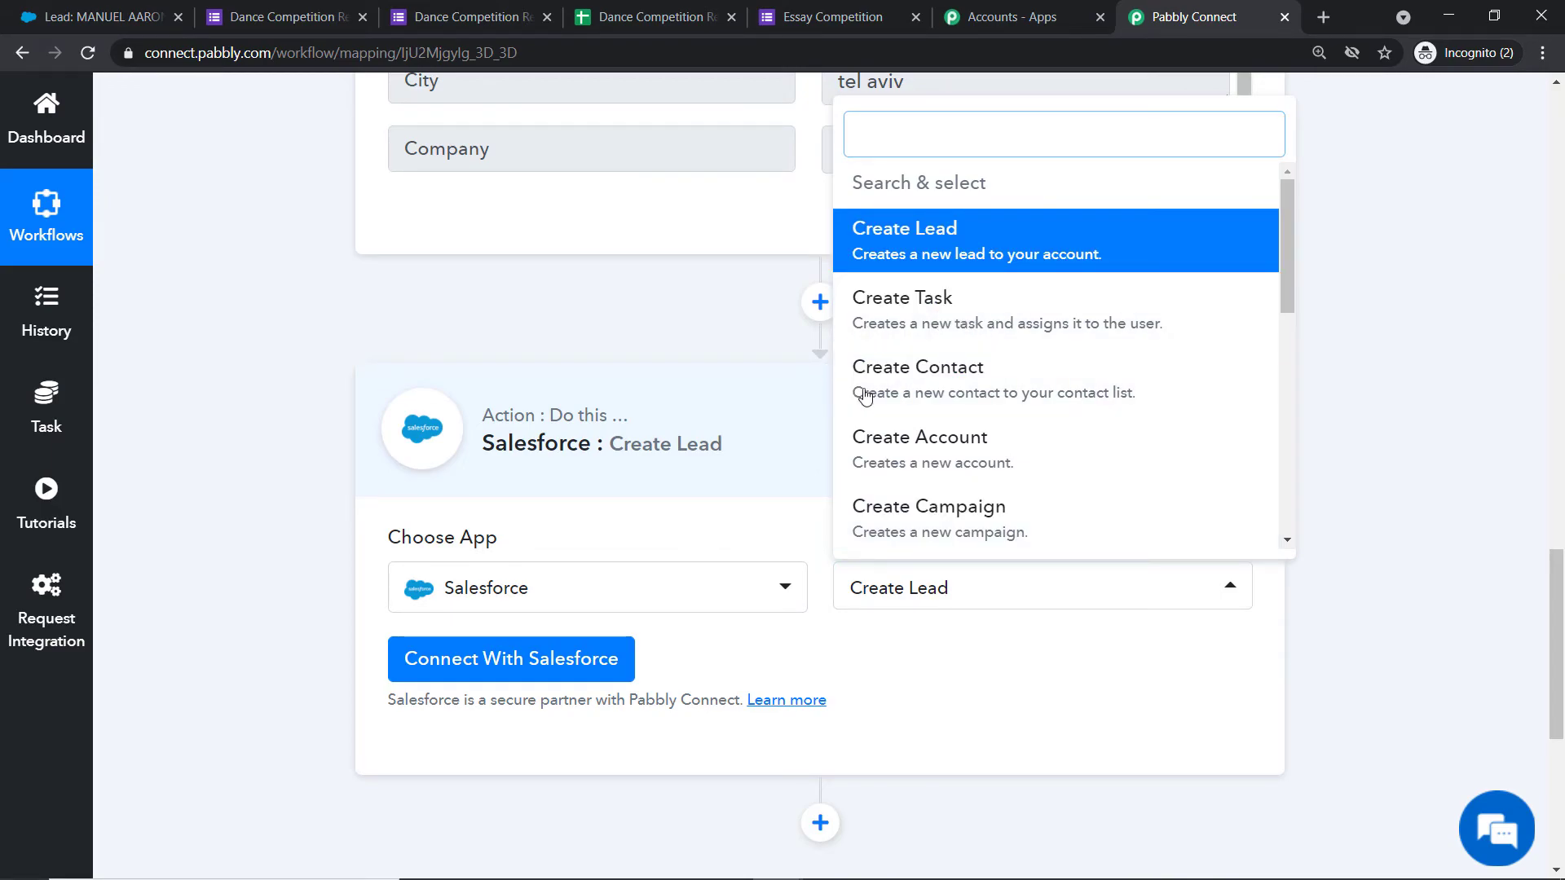
{"action": "scroll", "coordinate": [962, 405], "scroll_direction": "down", "scroll_amount": 1}
{"action": "scroll", "coordinate": [963, 405], "scroll_direction": "down", "scroll_amount": 5}
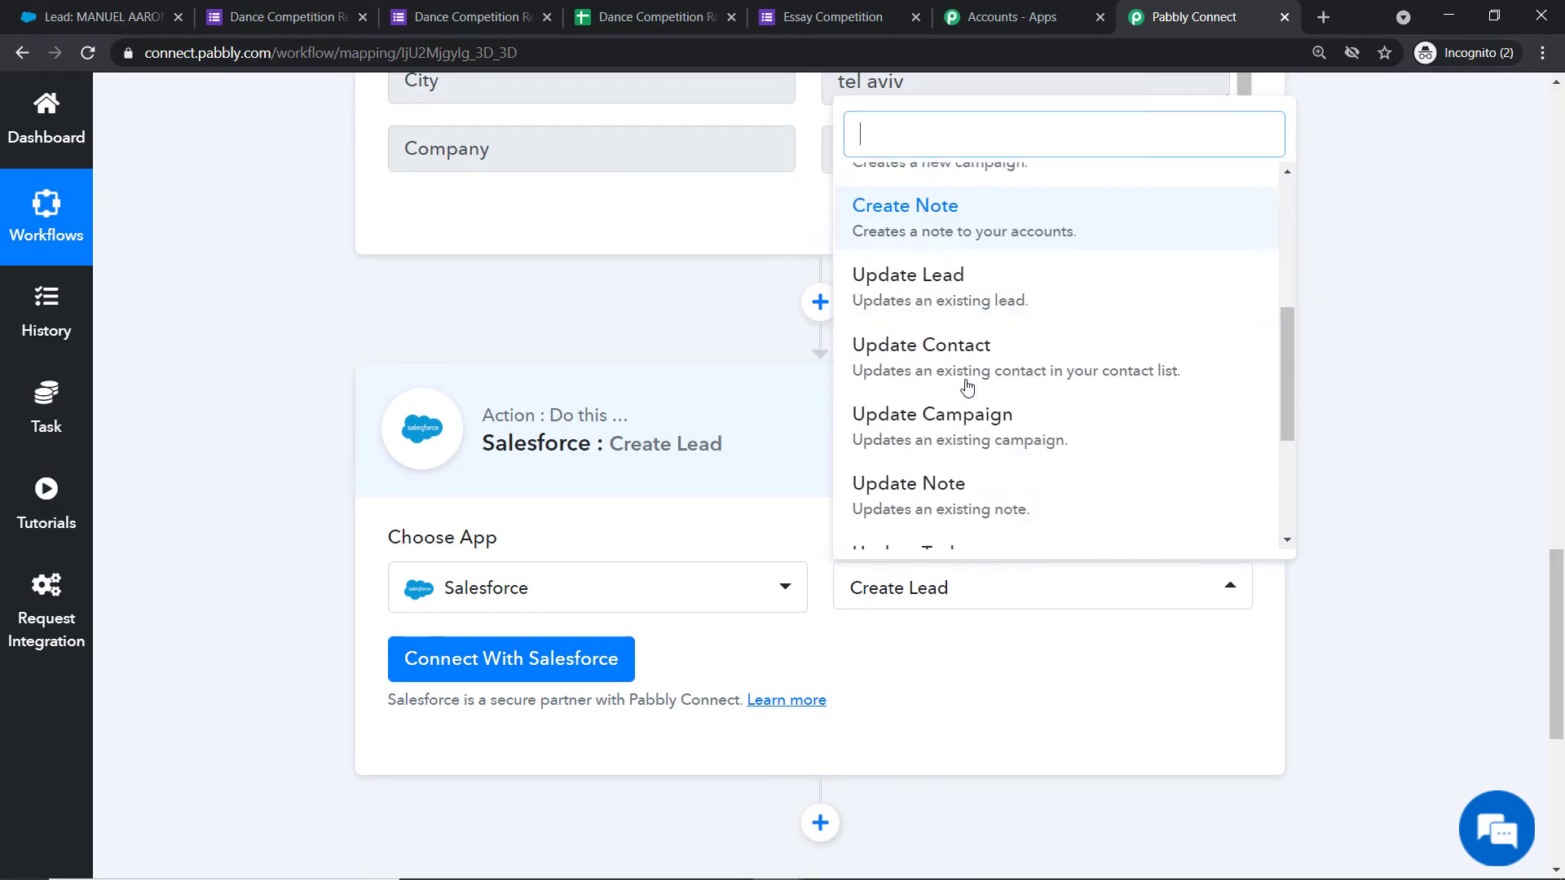
{"action": "scroll", "coordinate": [978, 383], "scroll_direction": "down", "scroll_amount": 2}
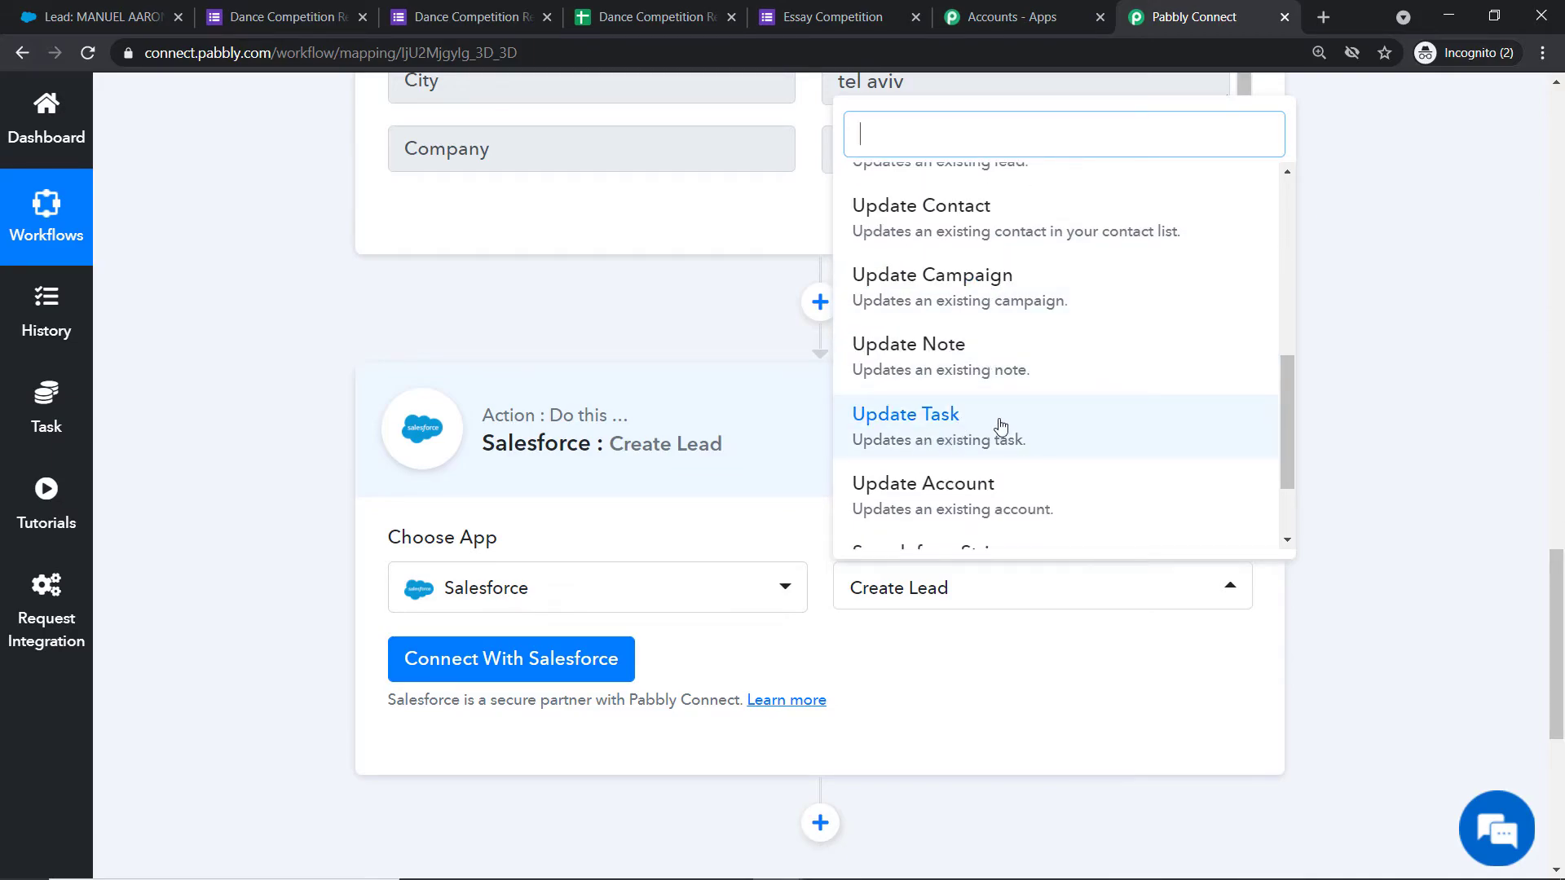
{"action": "scroll", "coordinate": [1001, 366], "scroll_direction": "up", "scroll_amount": 7}
{"action": "scroll", "coordinate": [982, 245], "scroll_direction": "up", "scroll_amount": 1}
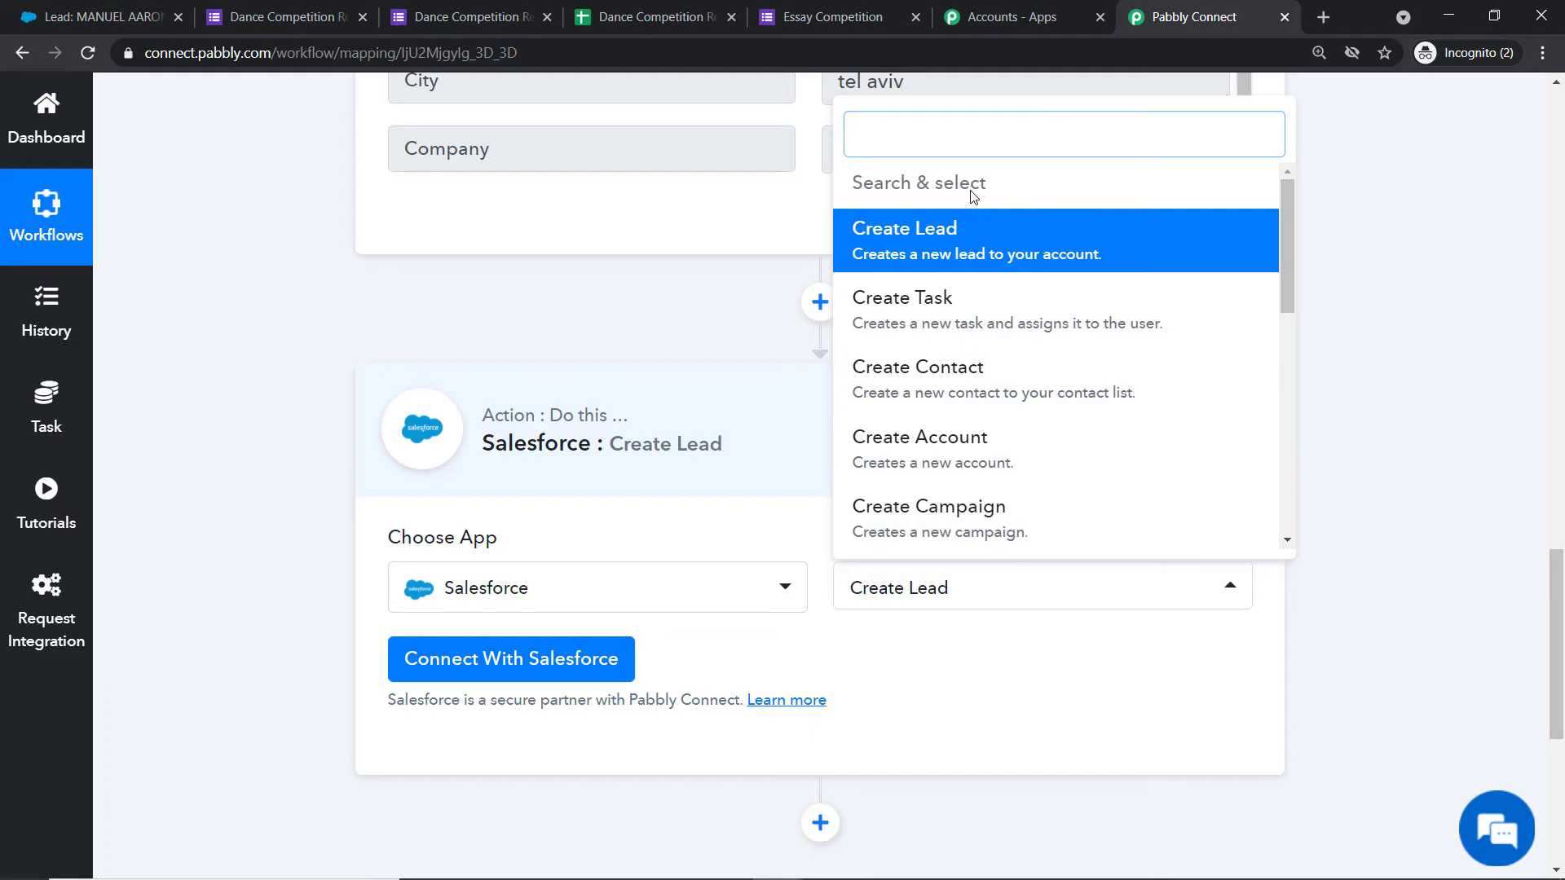
{"action": "left_click", "coordinate": [448, 670]}
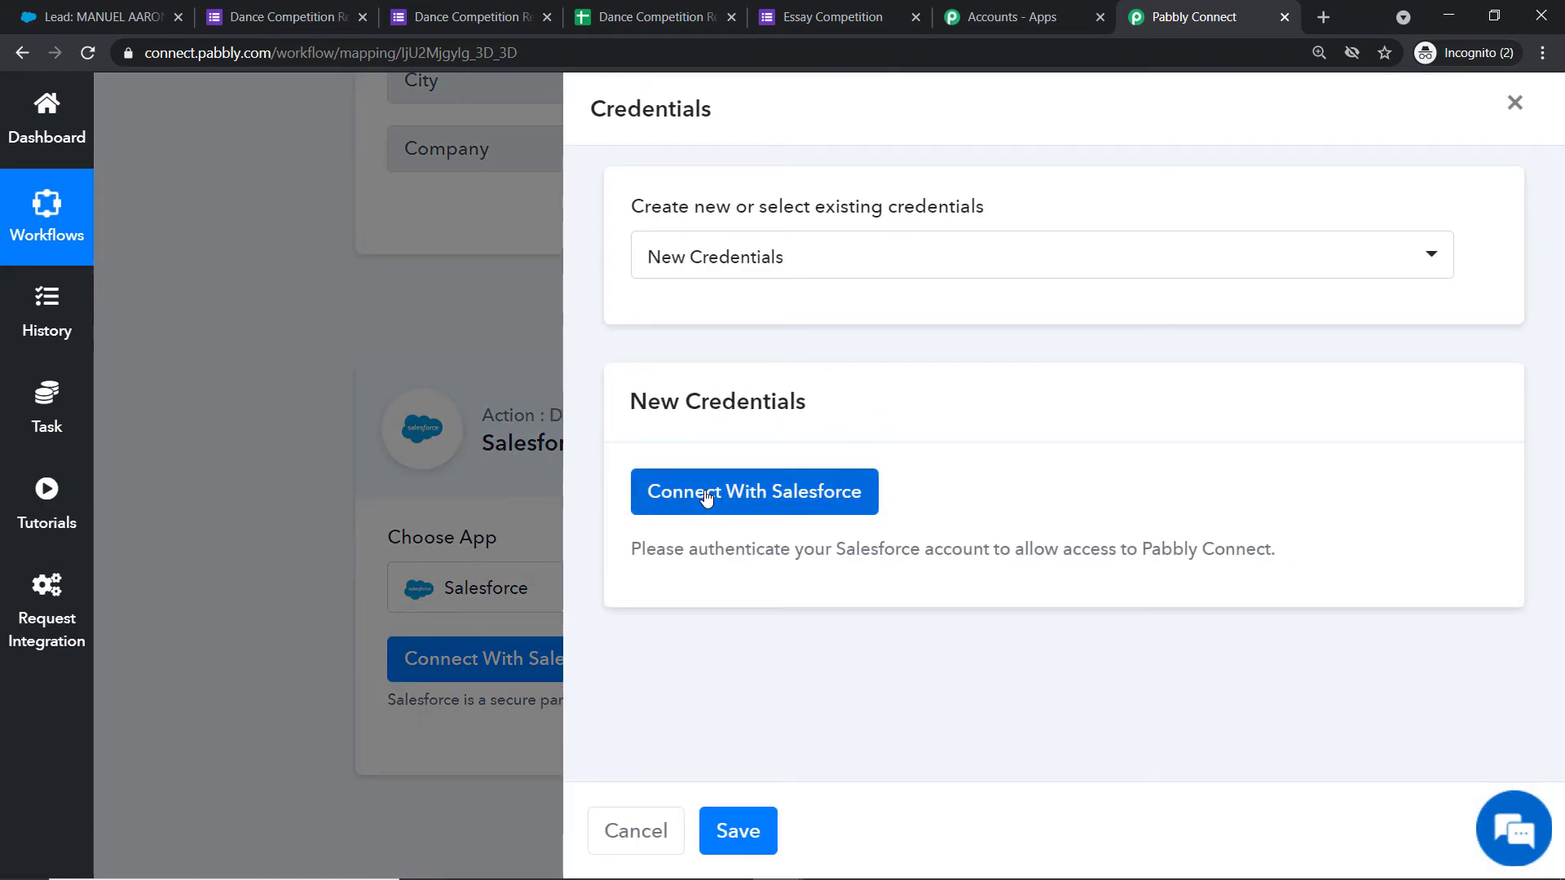
Allow Pabbly Connect access in the Salesforce popup and confirm Authorization Successful.
{"action": "left_click", "coordinate": [706, 495]}
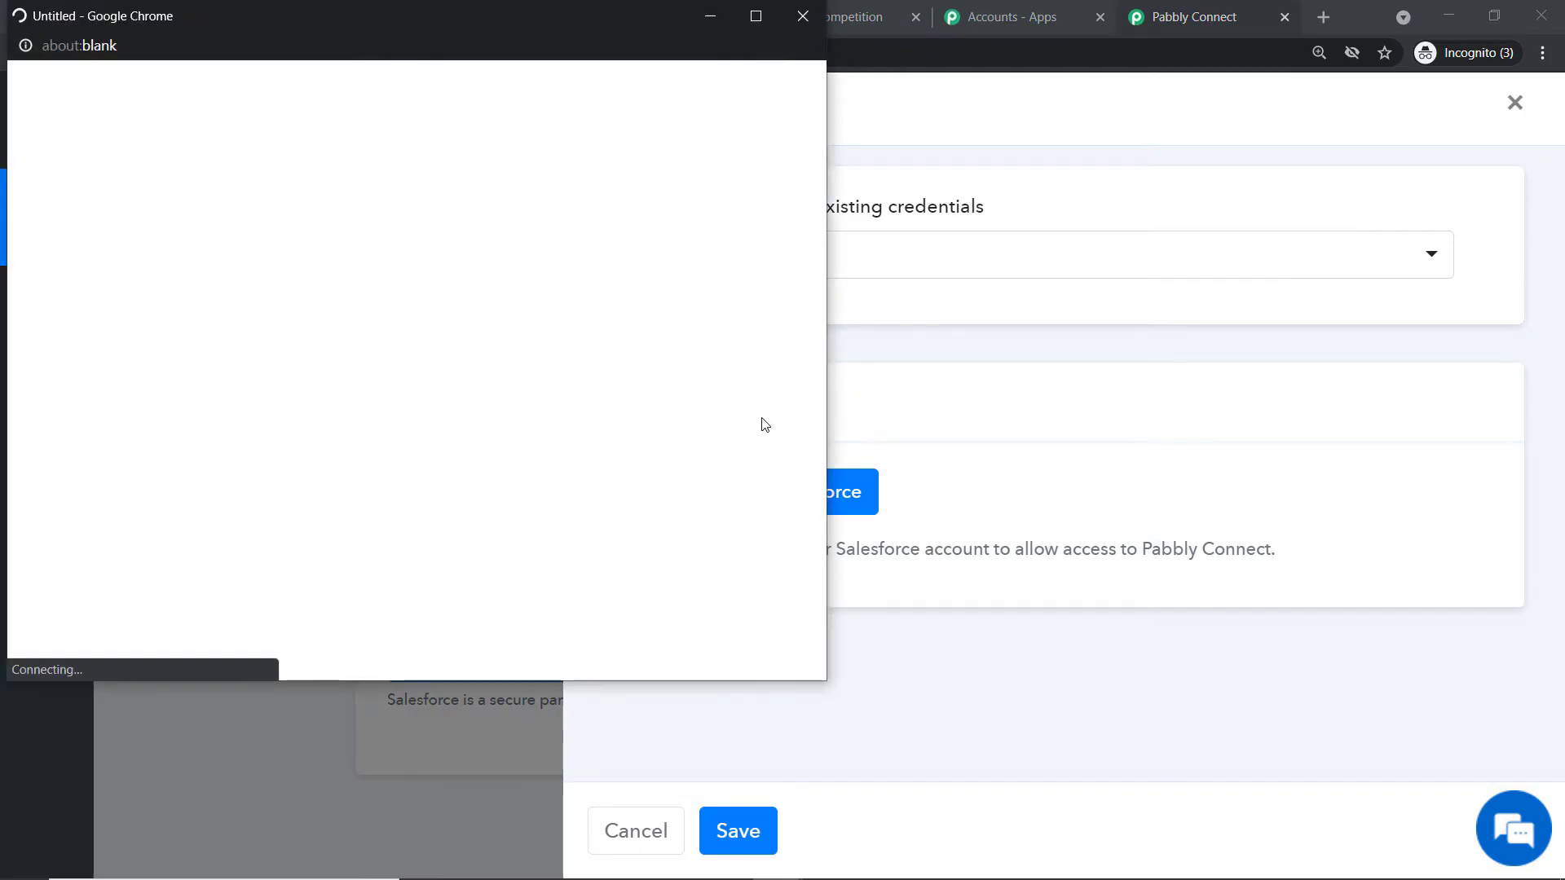
{"action": "scroll", "coordinate": [640, 295], "scroll_direction": "down", "scroll_amount": 3}
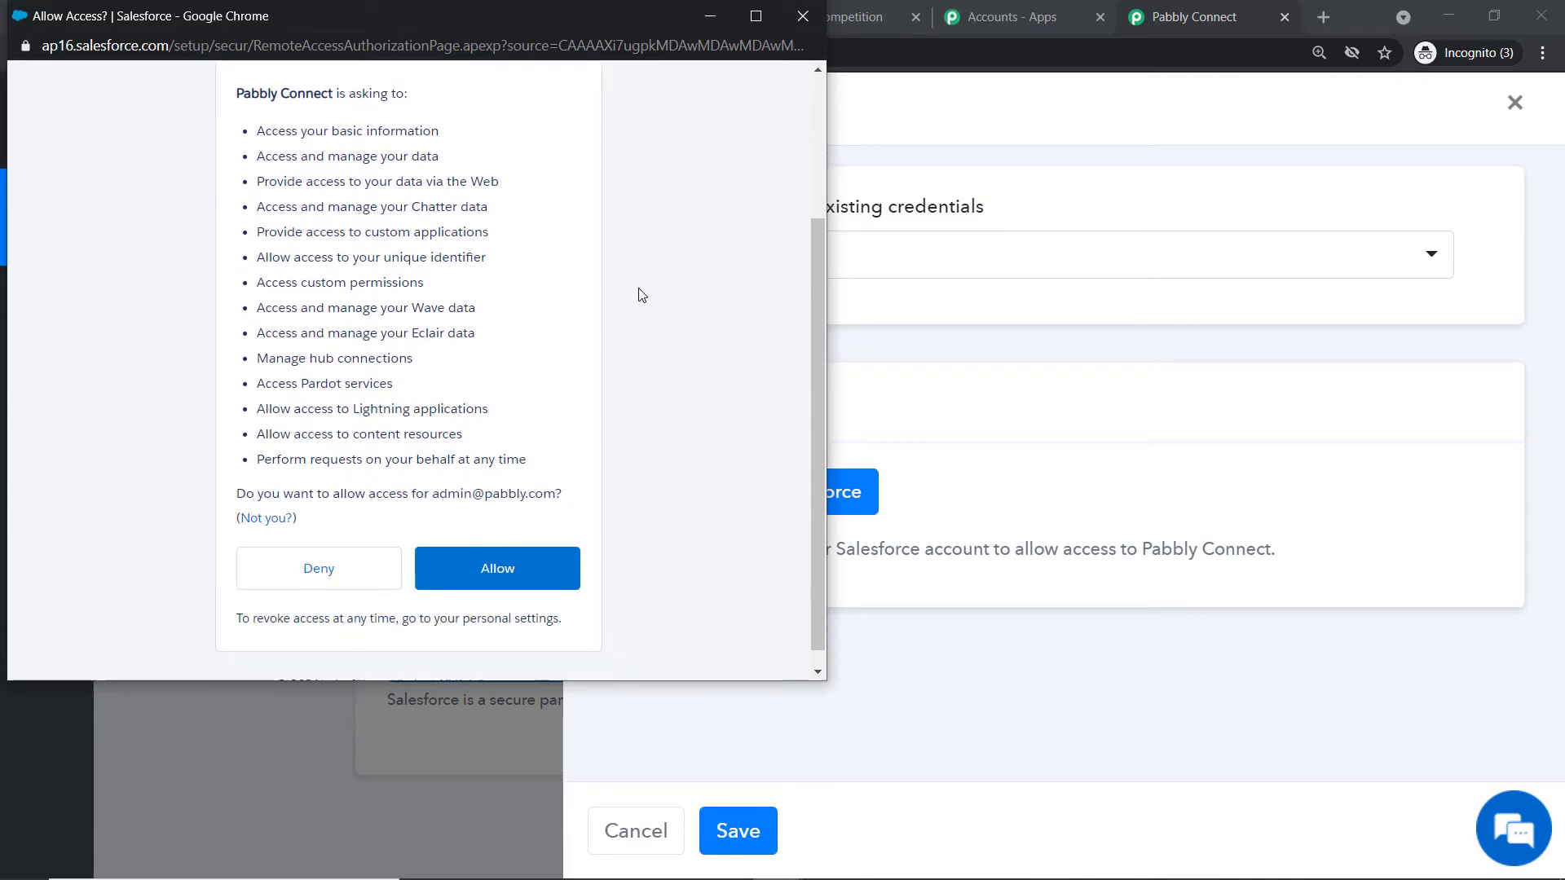
{"action": "left_click_drag", "start_coordinate": [530, 18], "coordinate": [1279, 67]}
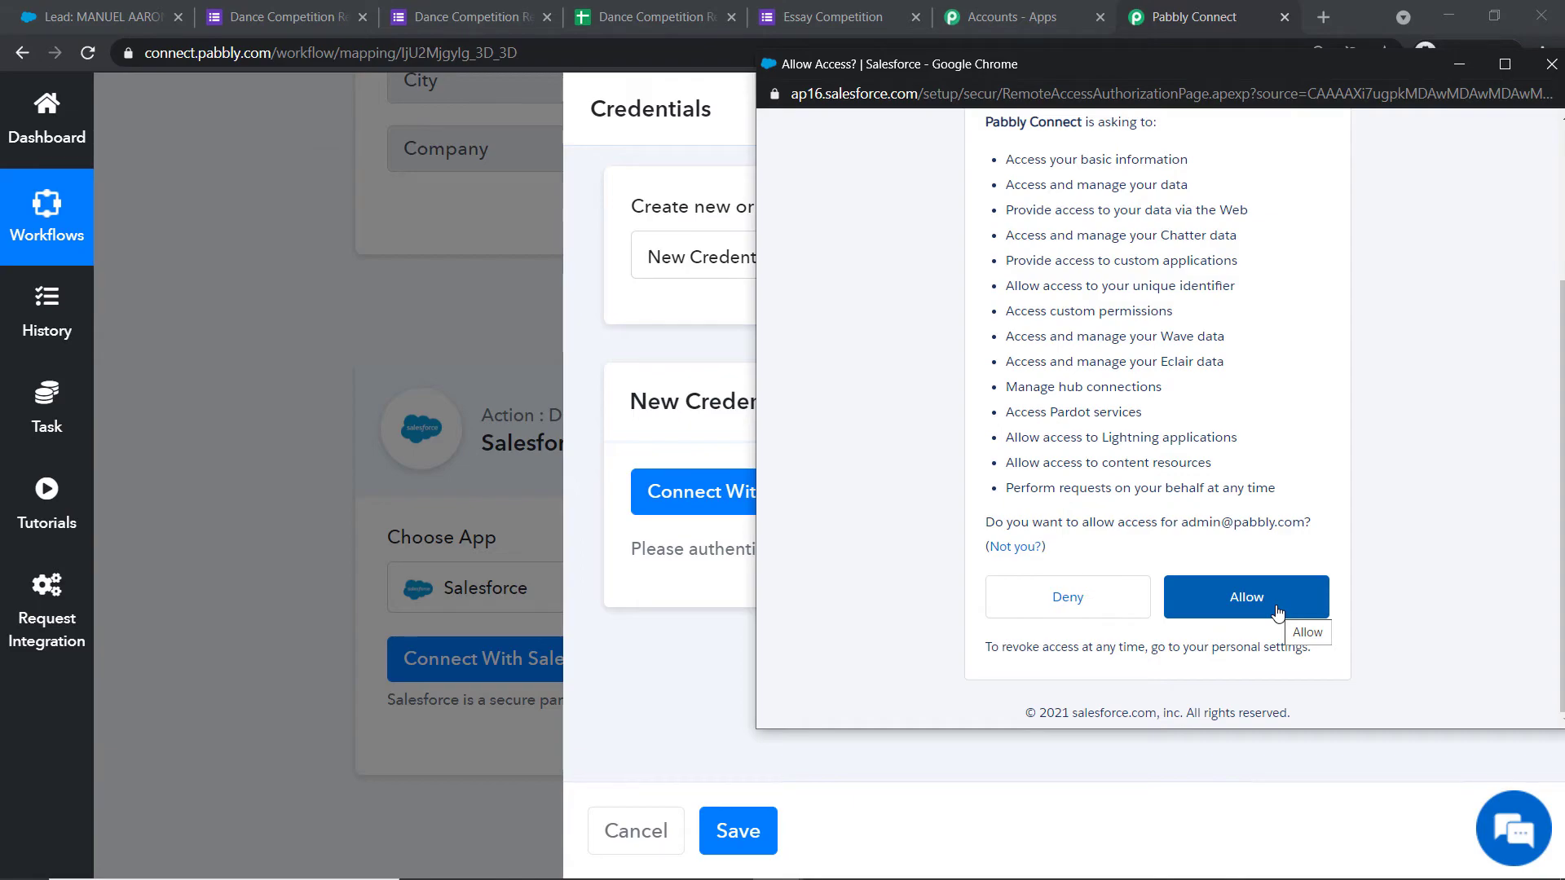
{"action": "left_click", "coordinate": [1277, 613]}
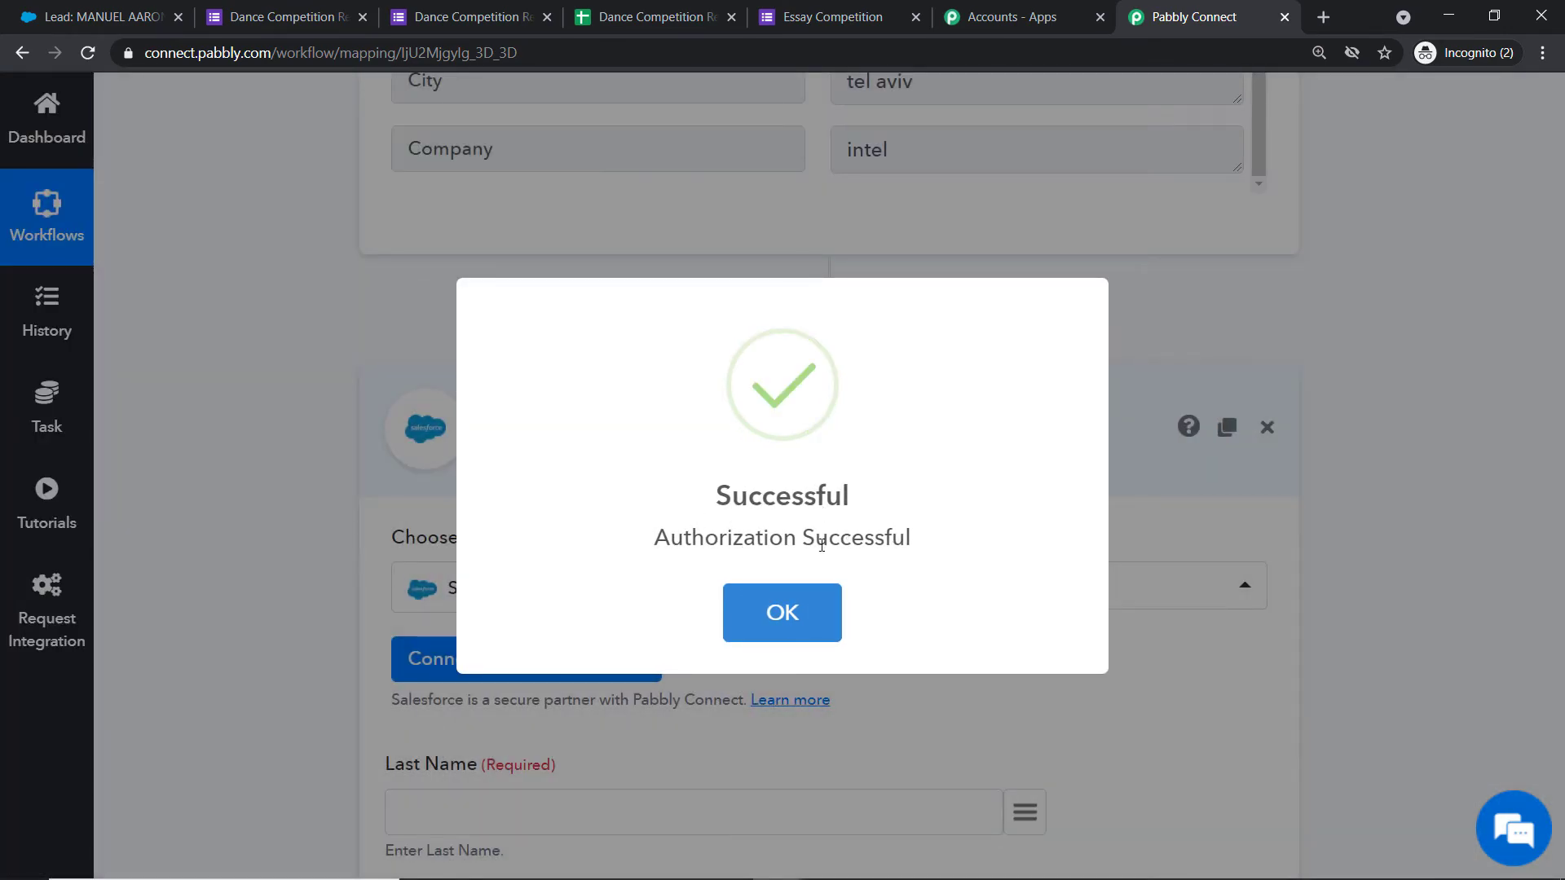
{"action": "left_click", "coordinate": [778, 613]}
Map the form response's Last Name answer into the lead's Last Name field.
{"action": "scroll", "coordinate": [922, 474], "scroll_direction": "down", "scroll_amount": 15}
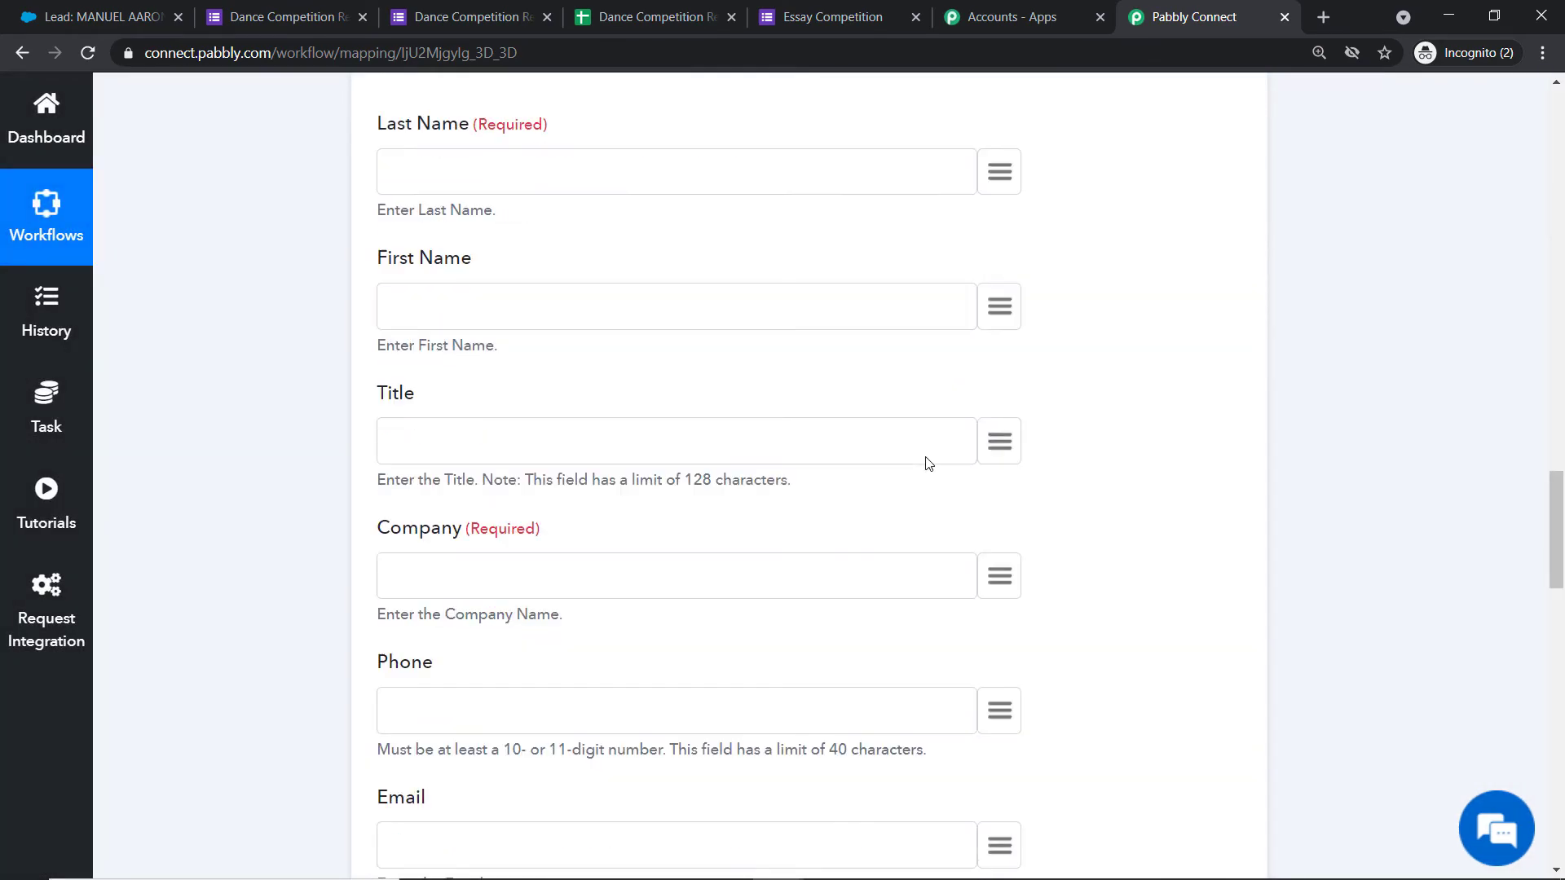
{"action": "scroll", "coordinate": [916, 496], "scroll_direction": "down", "scroll_amount": 6}
{"action": "scroll", "coordinate": [892, 534], "scroll_direction": "up", "scroll_amount": 8}
{"action": "scroll", "coordinate": [886, 547], "scroll_direction": "up", "scroll_amount": 4}
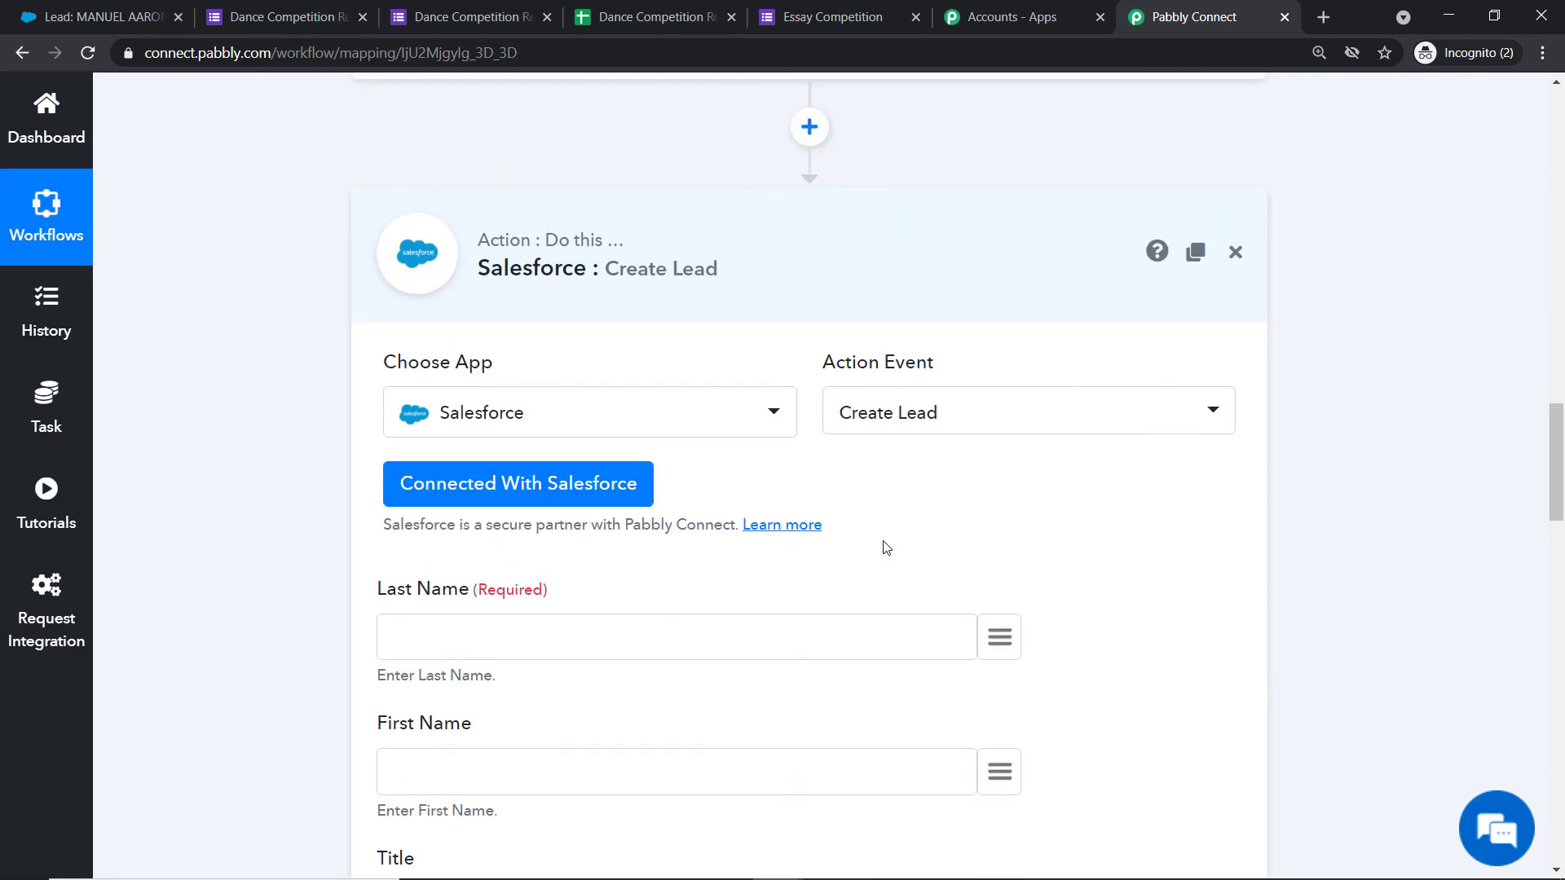
{"action": "scroll", "coordinate": [886, 547], "scroll_direction": "down", "scroll_amount": 1}
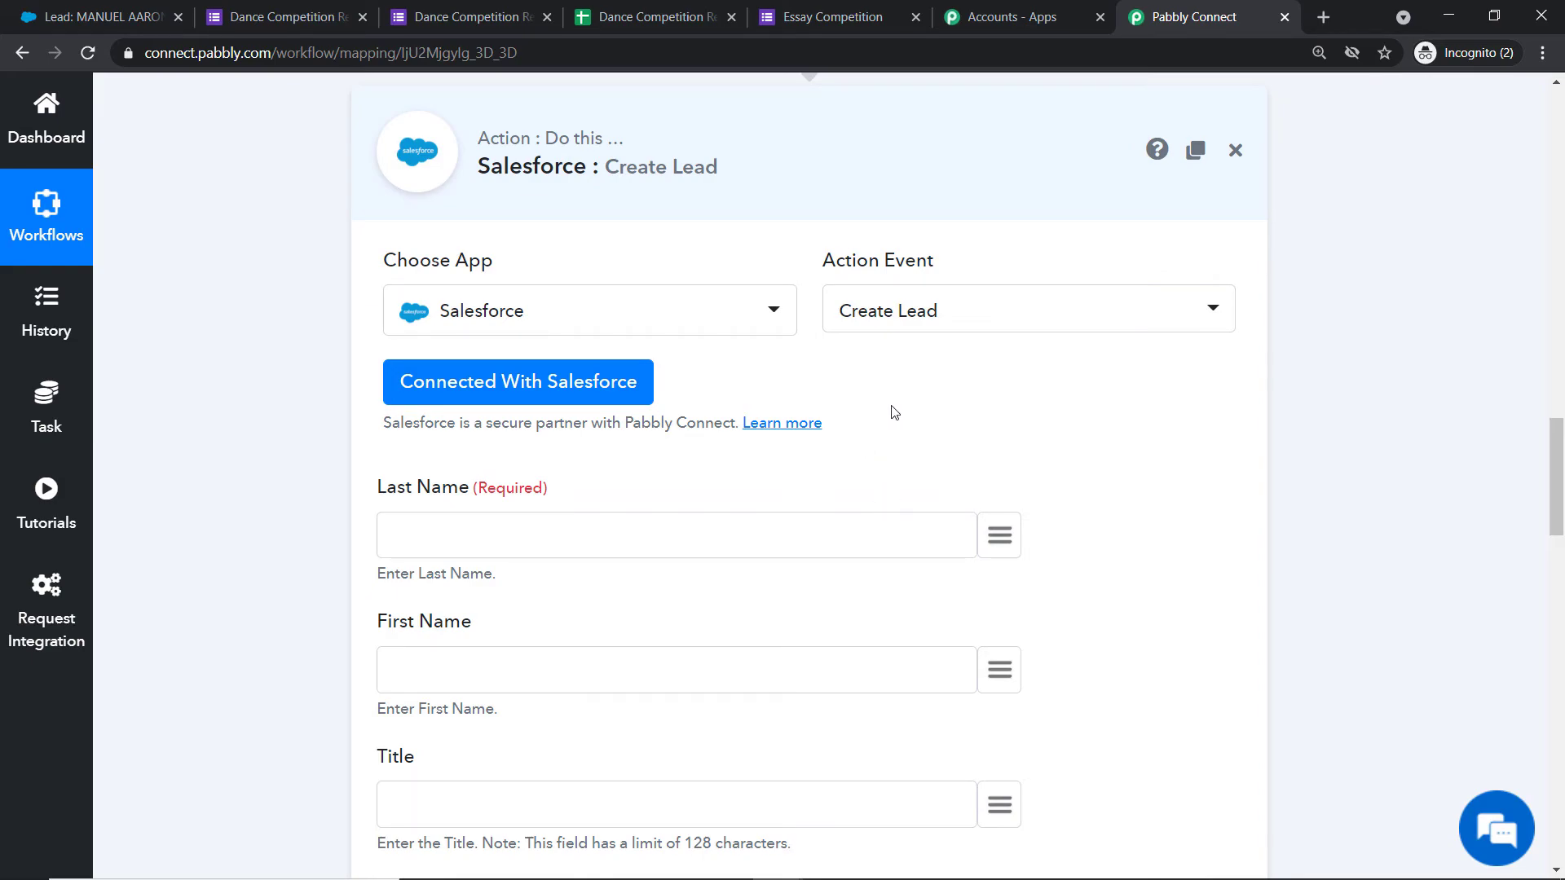
{"action": "scroll", "coordinate": [897, 423], "scroll_direction": "down", "scroll_amount": 1}
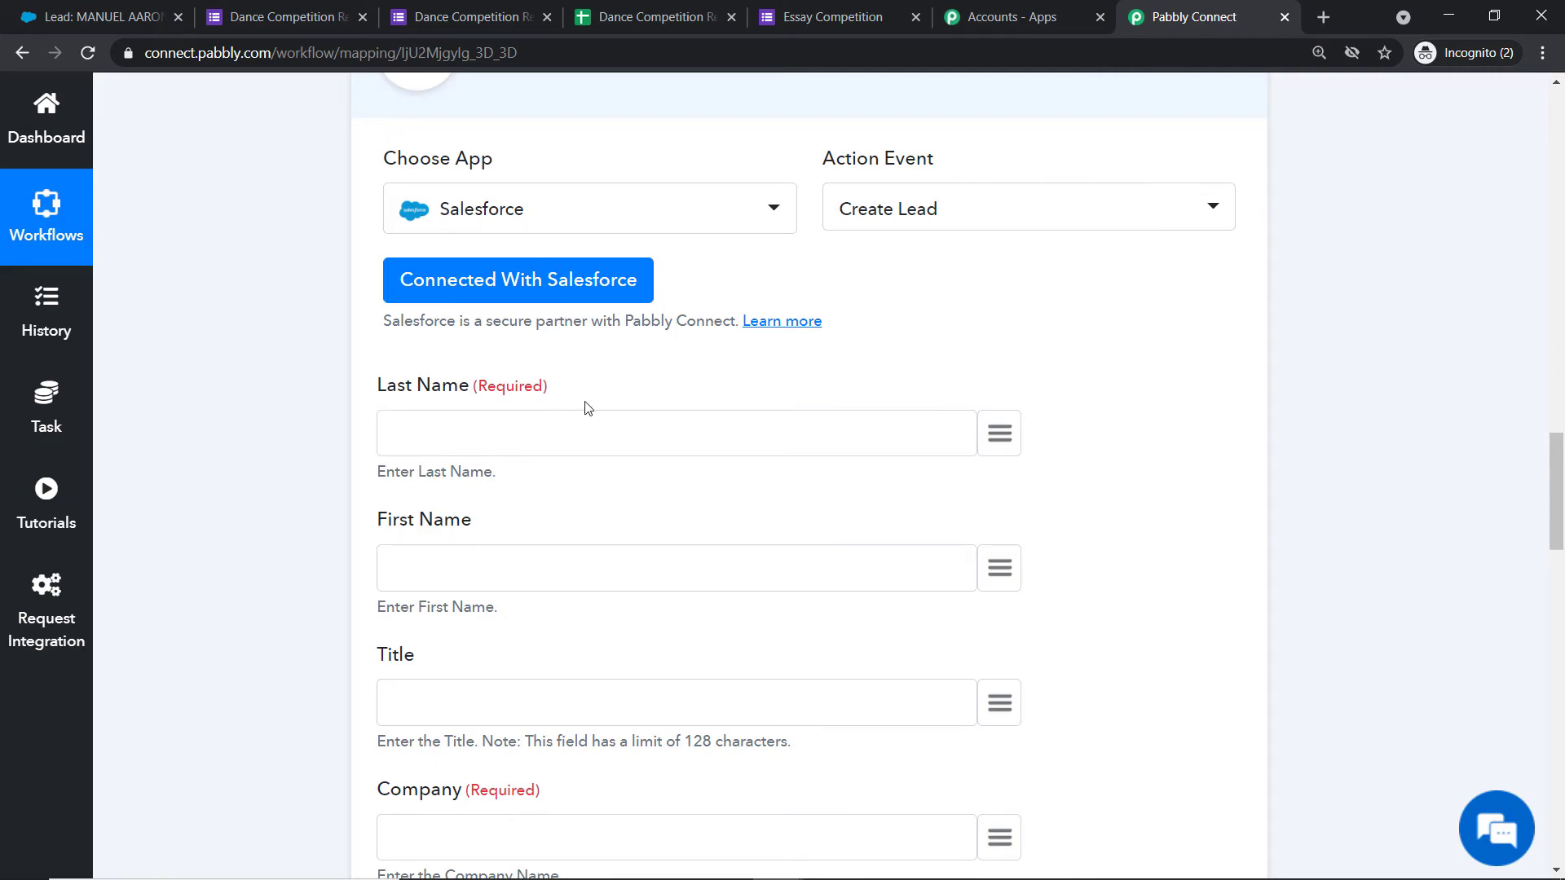
{"action": "left_click", "coordinate": [1000, 433]}
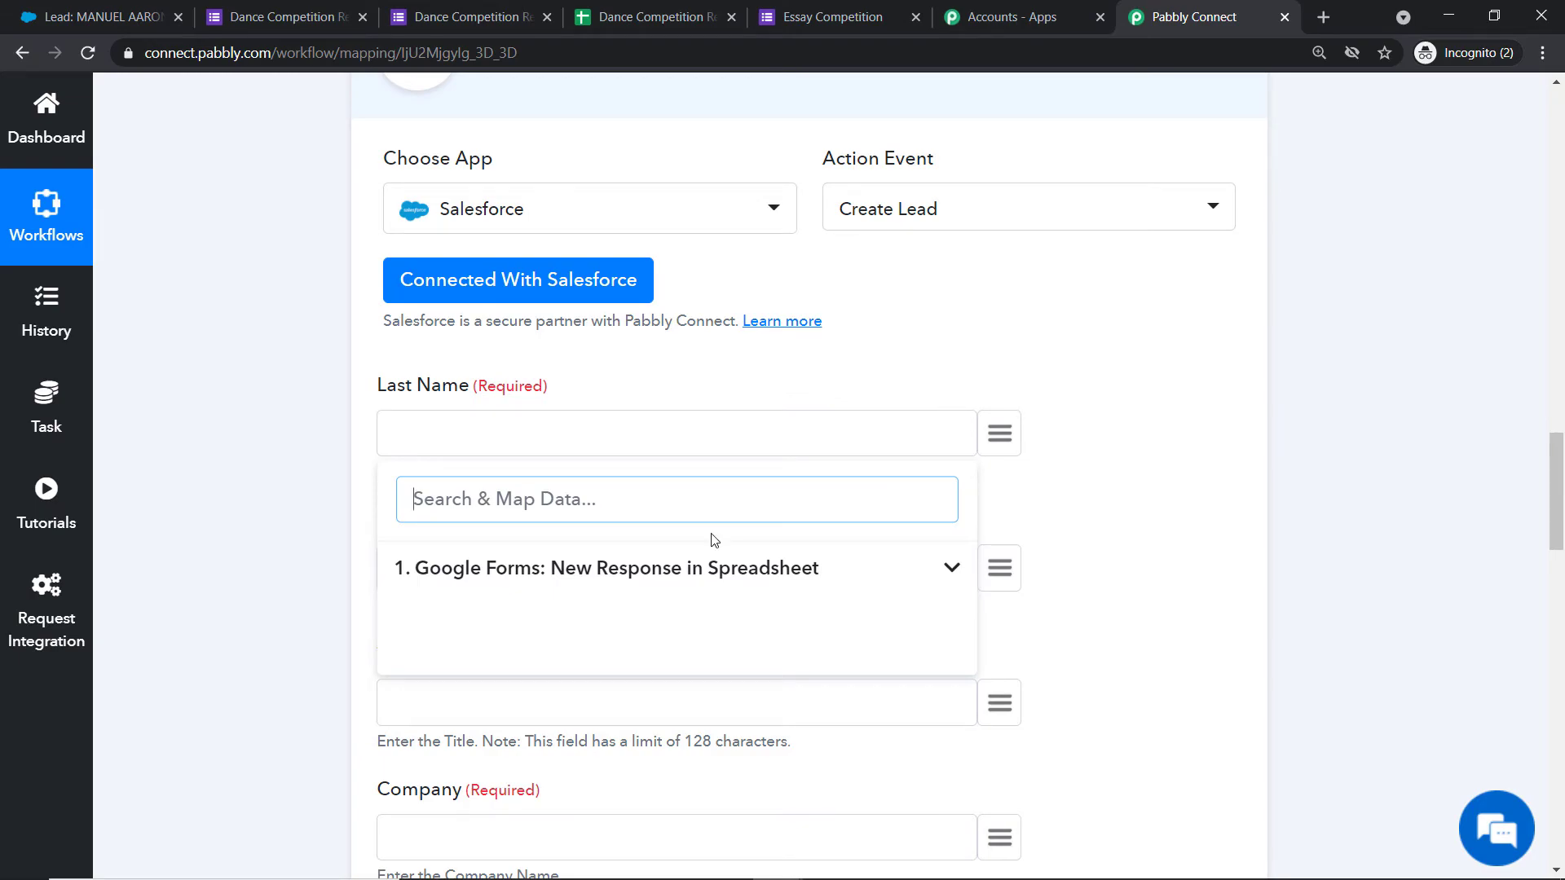
{"action": "left_click", "coordinate": [535, 567]}
{"action": "scroll", "coordinate": [734, 571], "scroll_direction": "down", "scroll_amount": 2}
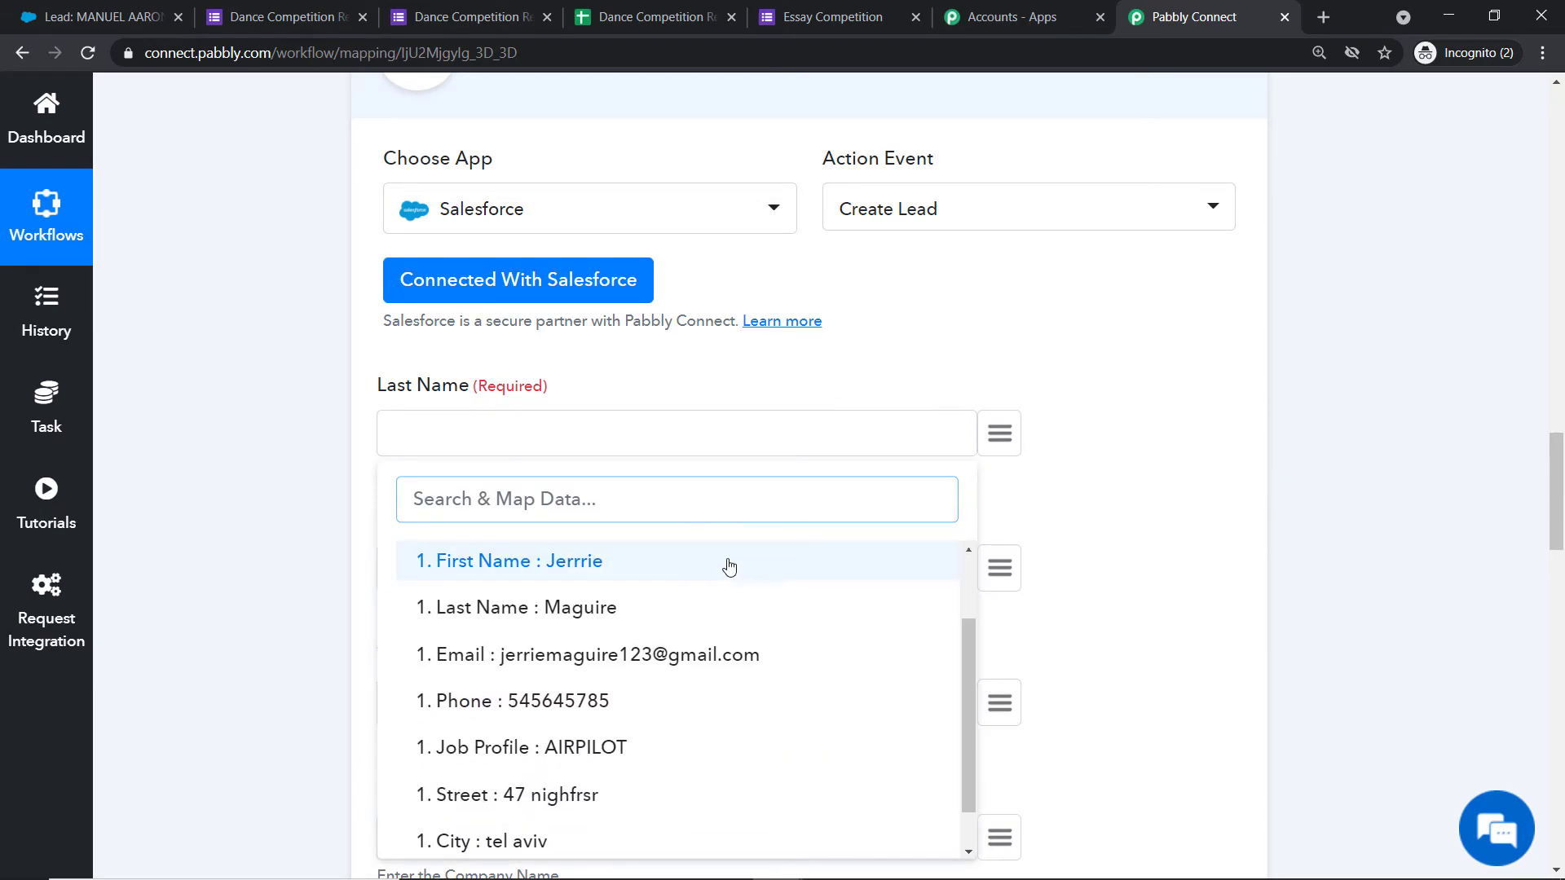
{"action": "left_click", "coordinate": [582, 609]}
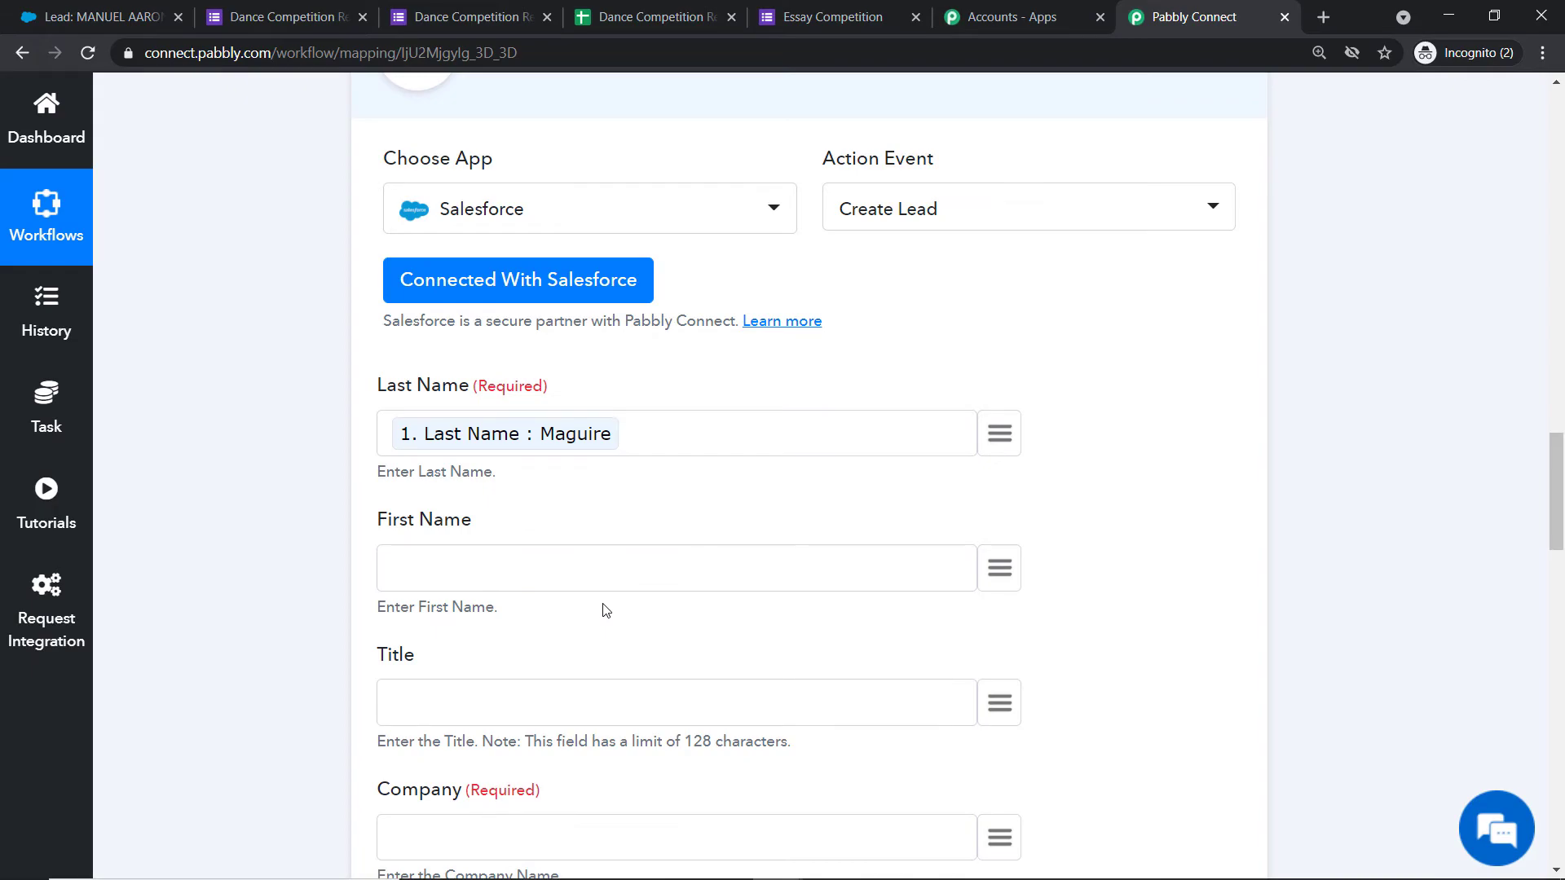
{"action": "scroll", "coordinate": [648, 341], "scroll_direction": "down", "scroll_amount": 2}
Map the First Name answer into First Name, leaving Title unmapped.
{"action": "left_click", "coordinate": [995, 371]}
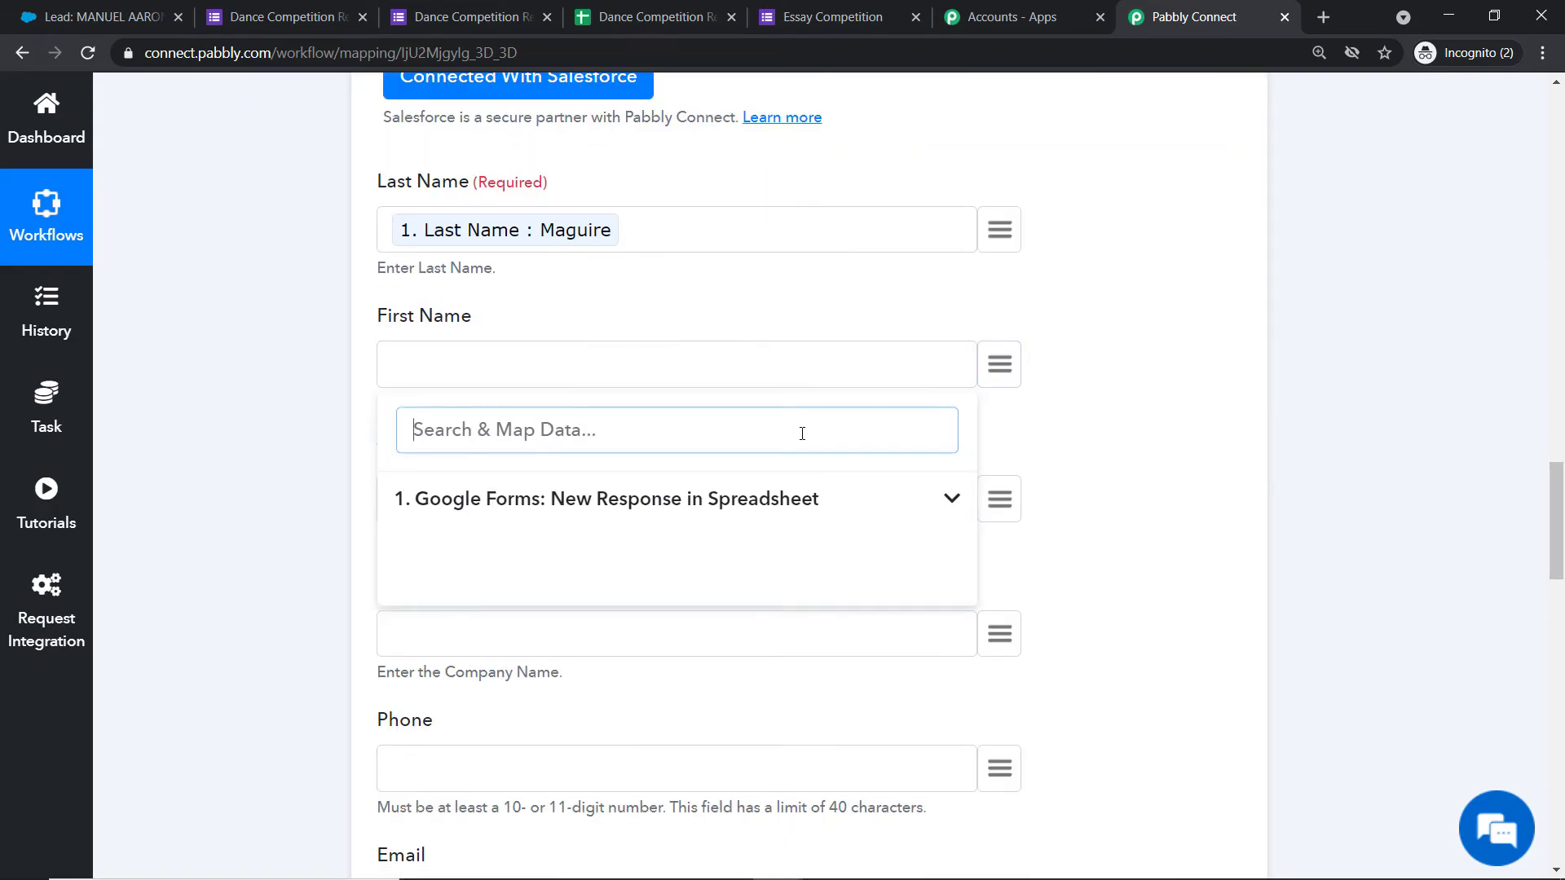
{"action": "left_click", "coordinate": [589, 501]}
{"action": "left_click", "coordinate": [575, 603]}
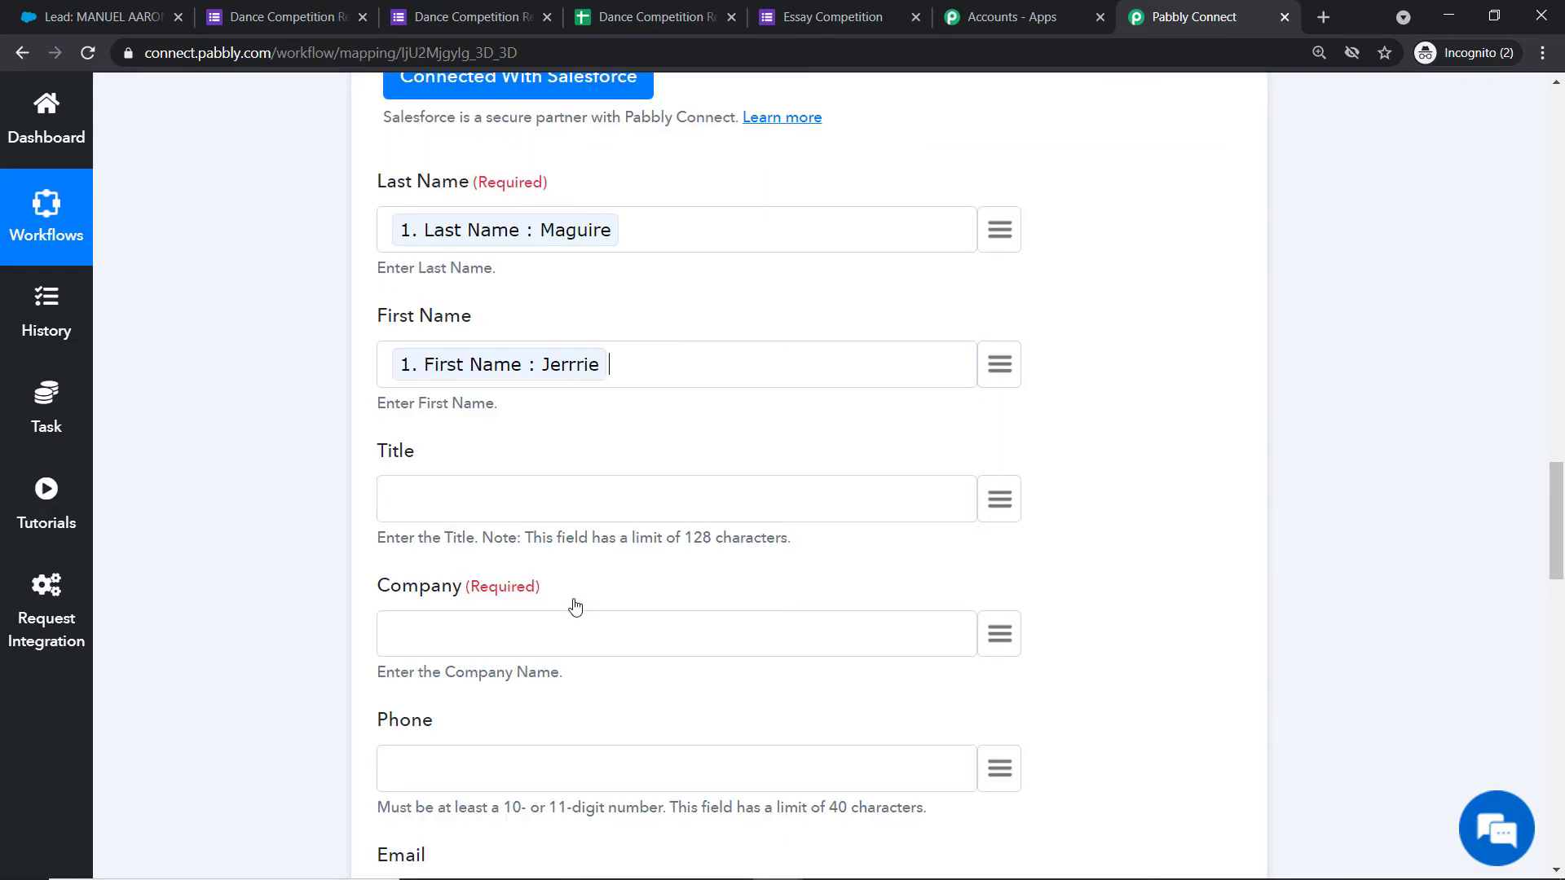
{"action": "scroll", "coordinate": [796, 531], "scroll_direction": "down", "scroll_amount": 2}
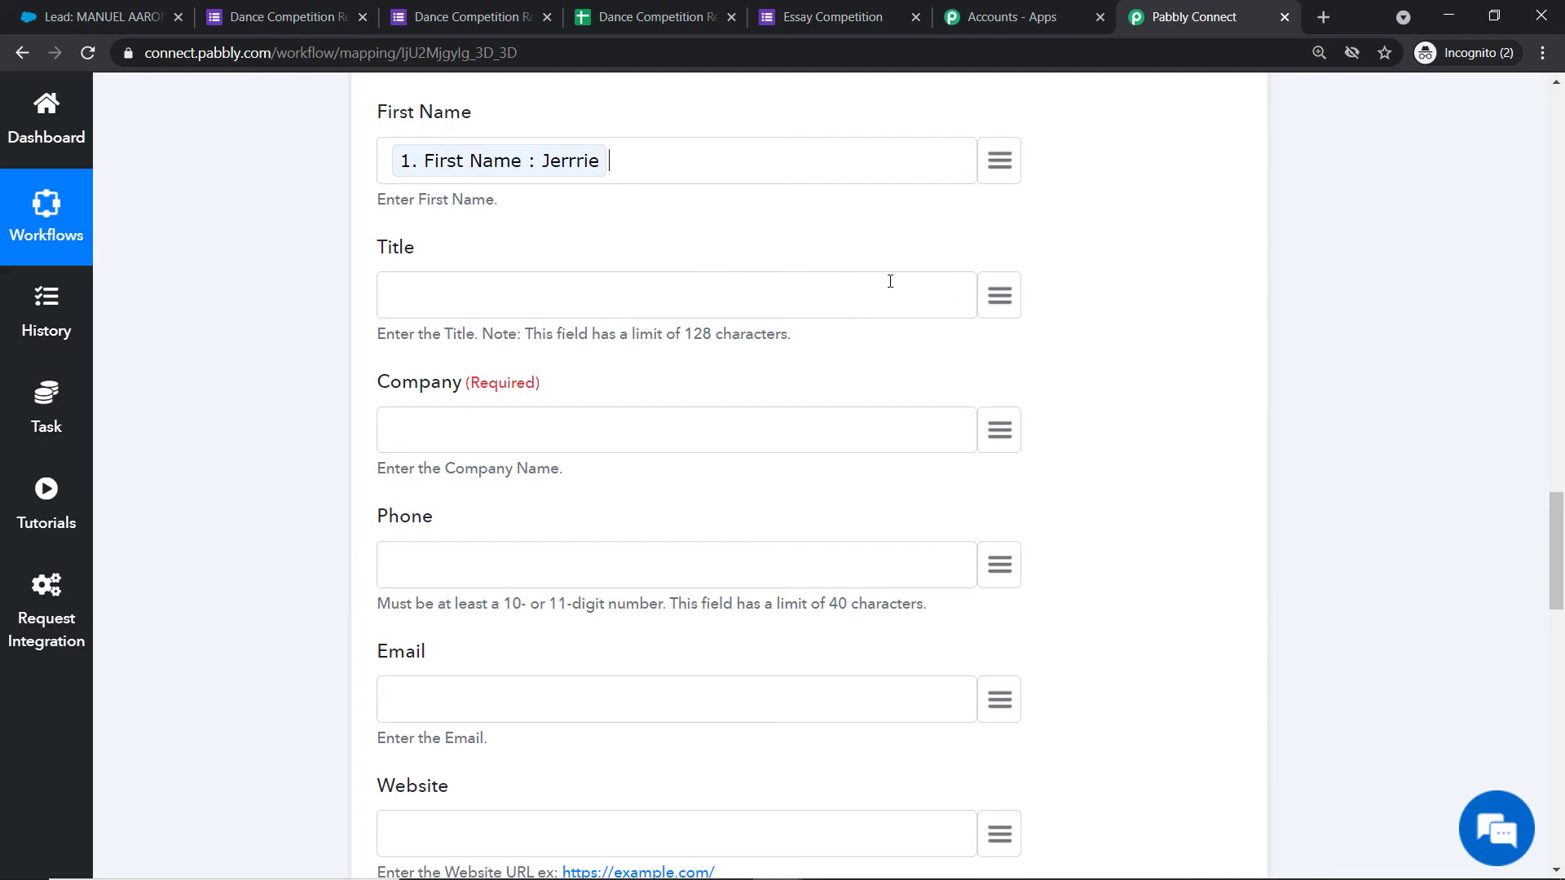
{"action": "left_click", "coordinate": [999, 296]}
{"action": "left_click", "coordinate": [603, 429]}
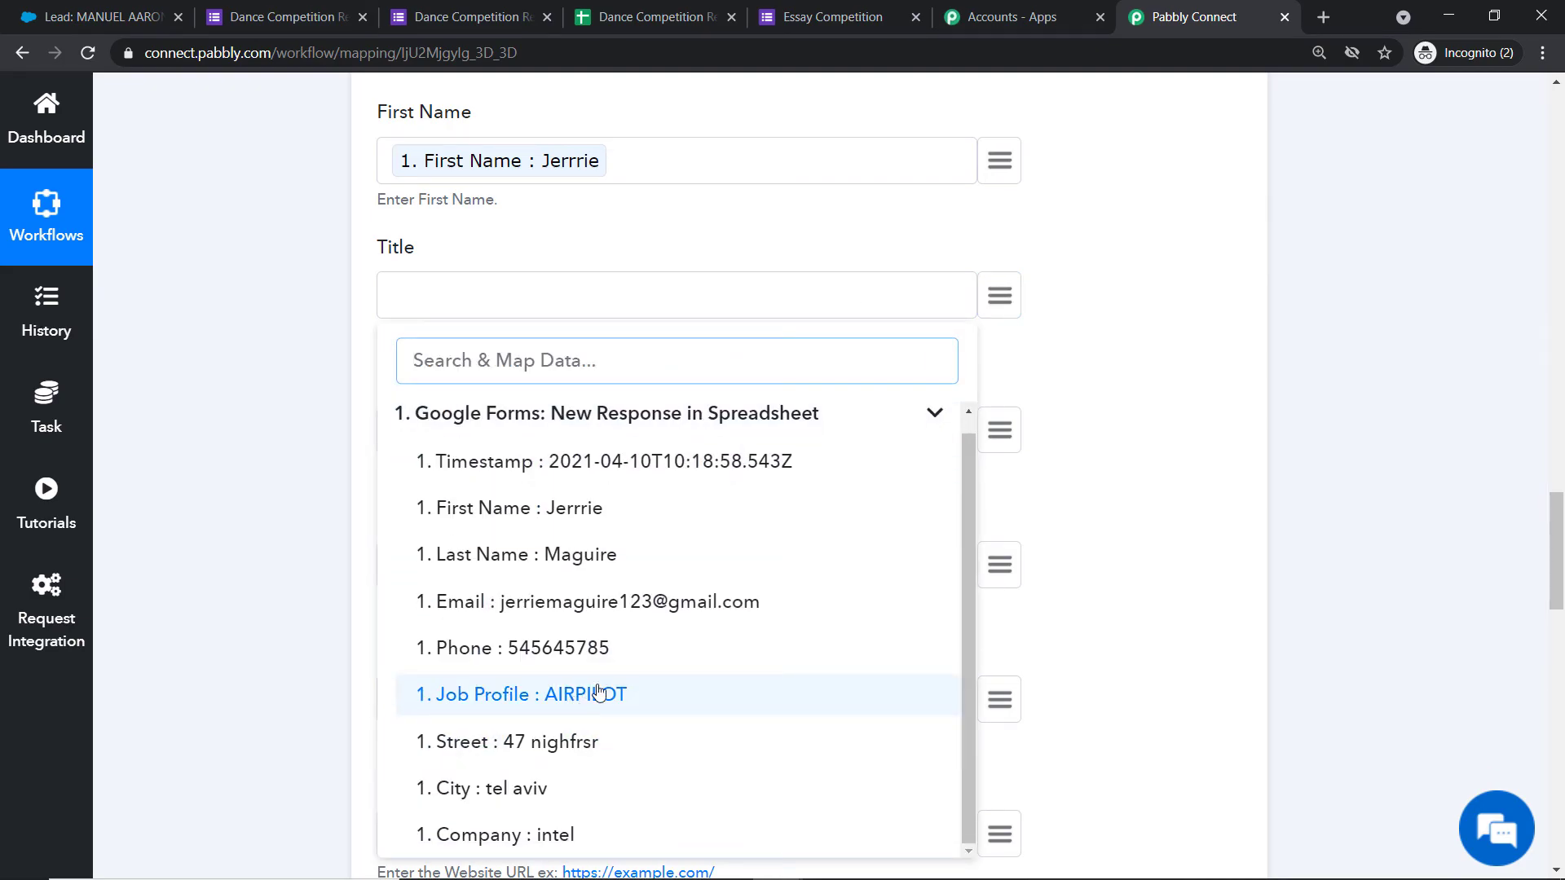
{"action": "left_click", "coordinate": [1129, 298]}
{"action": "scroll", "coordinate": [1030, 316], "scroll_direction": "down", "scroll_amount": 1}
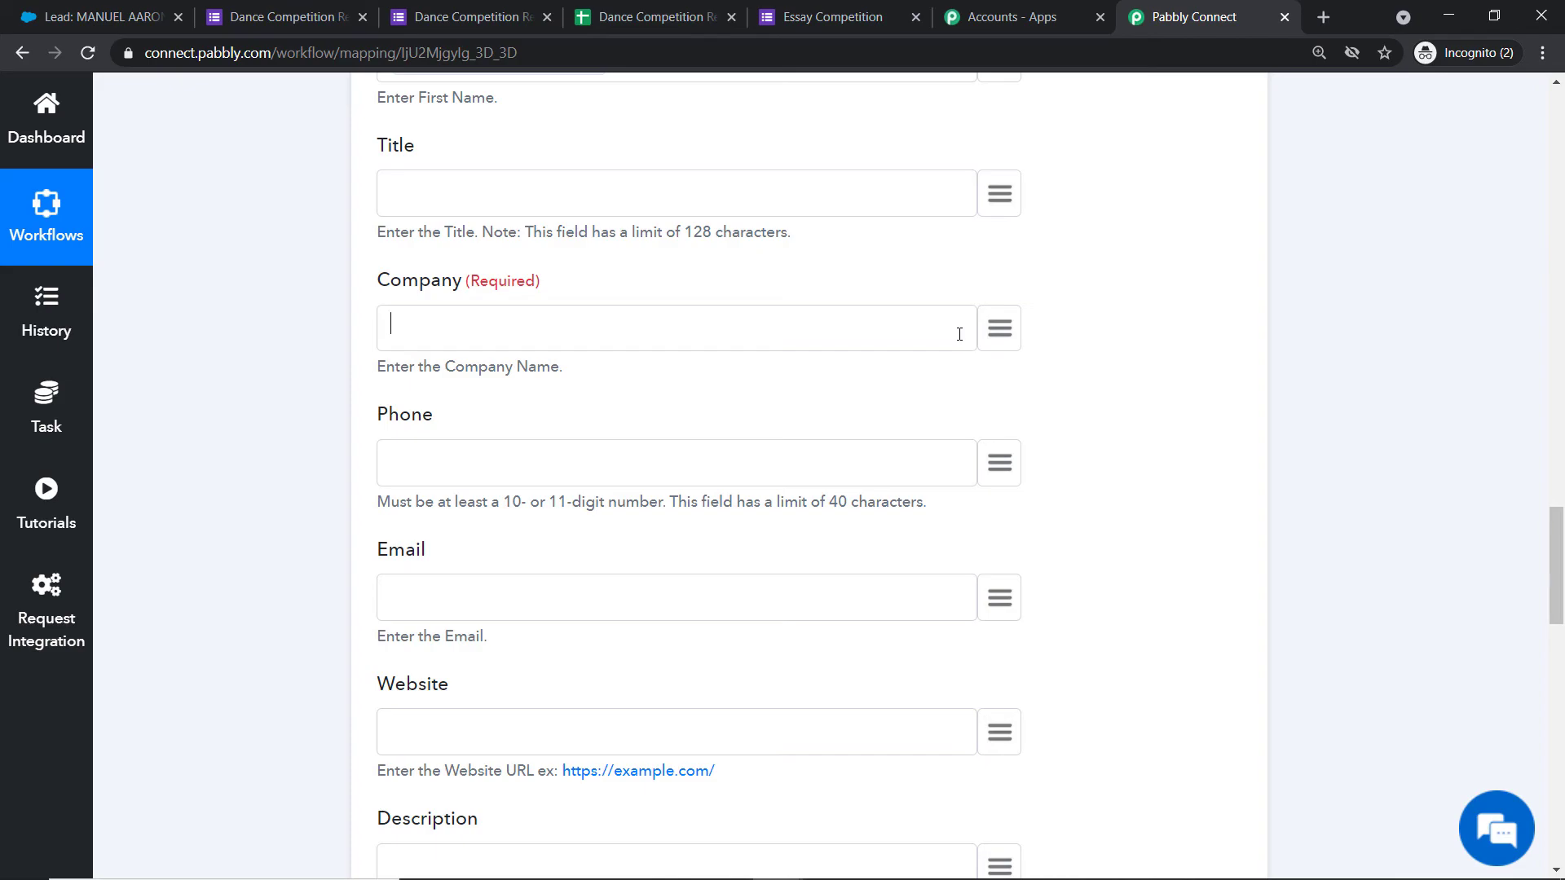
Map the form's company, phone and email answers into the lead's Company, Phone and Email fields.
{"action": "left_click", "coordinate": [999, 328]}
{"action": "left_click", "coordinate": [559, 465]}
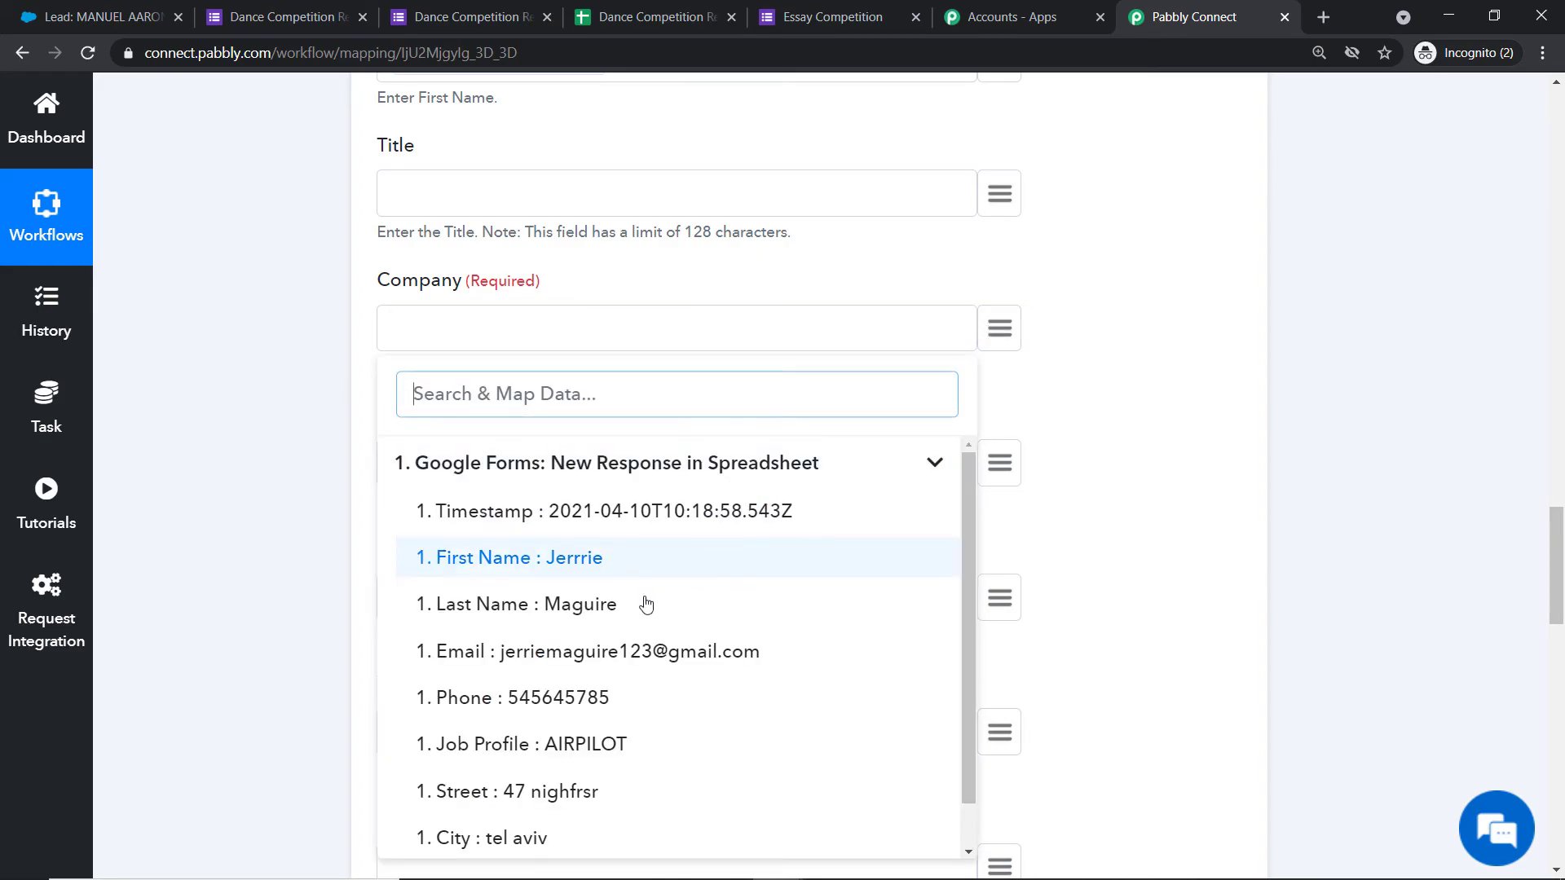
{"action": "scroll", "coordinate": [566, 796], "scroll_direction": "down", "scroll_amount": 1}
{"action": "left_click", "coordinate": [545, 837]}
{"action": "scroll", "coordinate": [1018, 303], "scroll_direction": "down", "scroll_amount": 2}
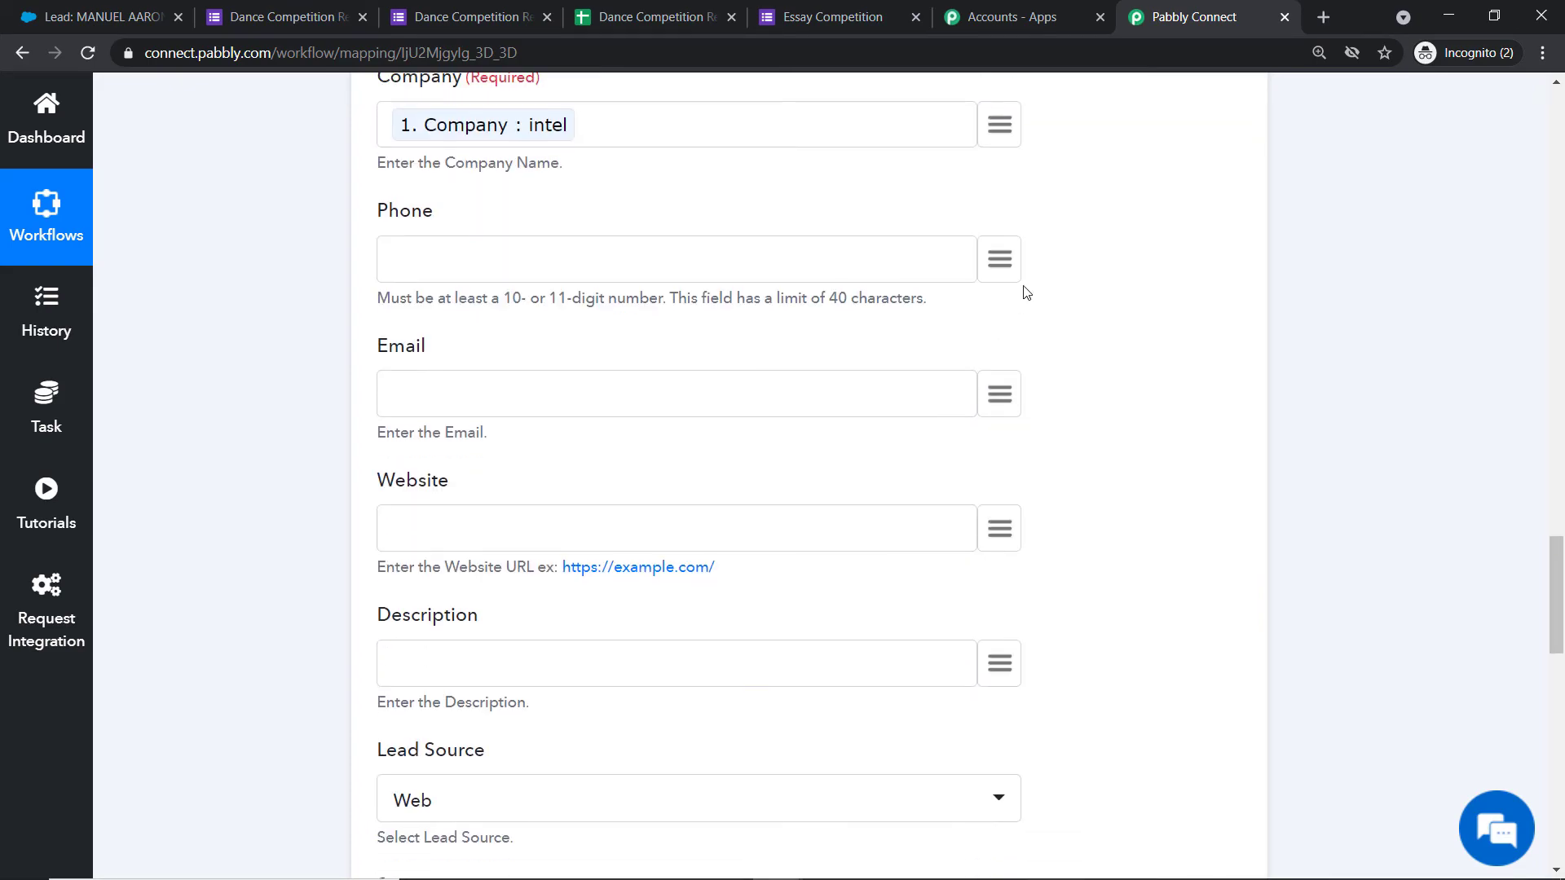
{"action": "left_click", "coordinate": [1008, 249]}
{"action": "left_click", "coordinate": [597, 395]}
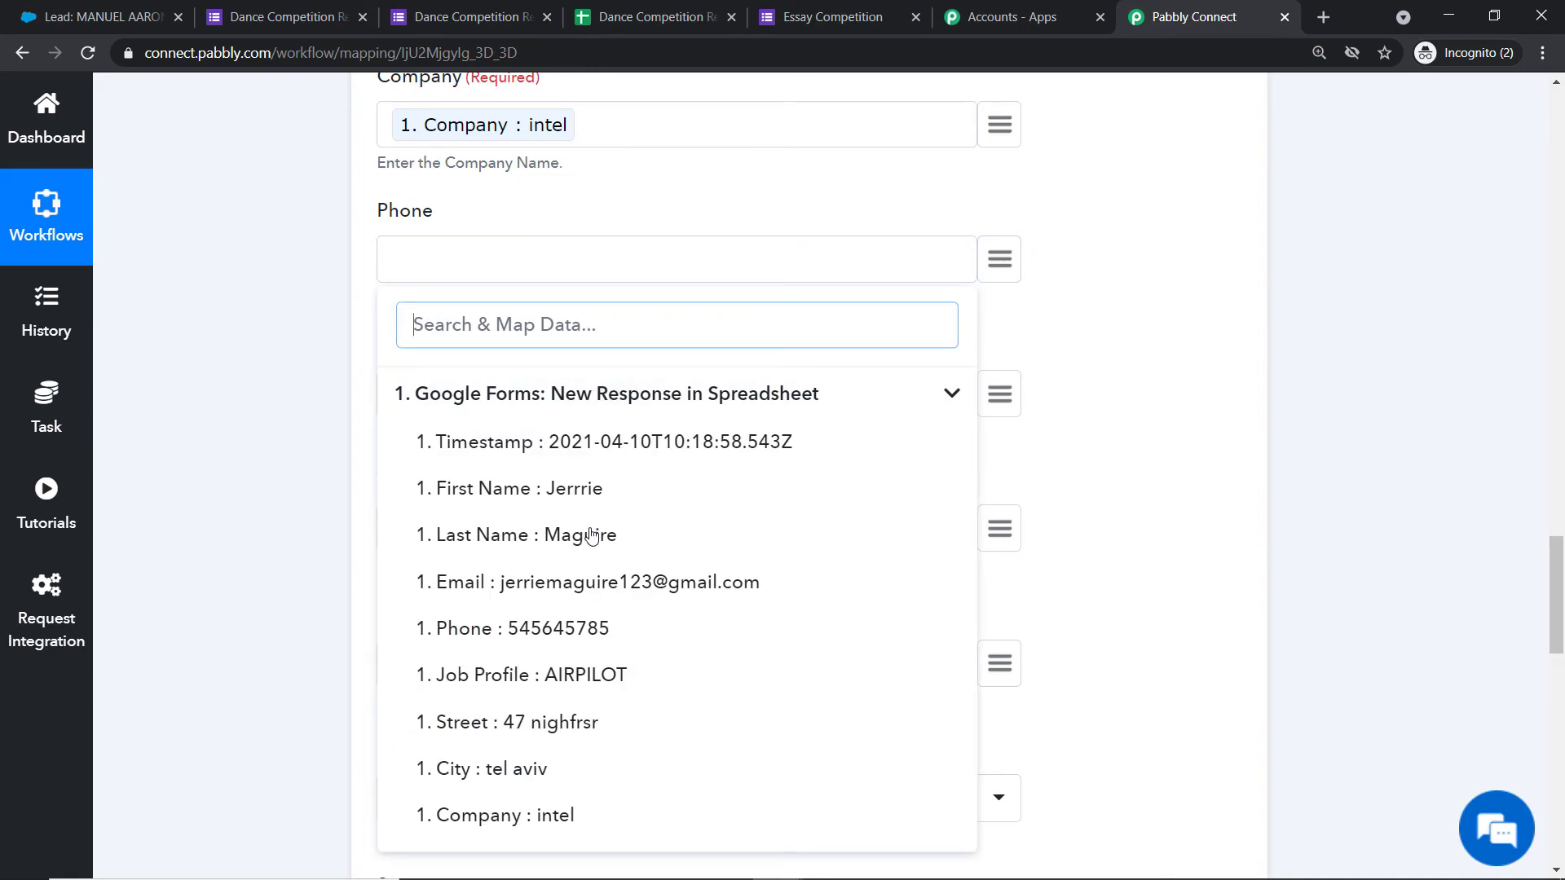
{"action": "left_click", "coordinate": [562, 628]}
{"action": "scroll", "coordinate": [965, 230], "scroll_direction": "down", "scroll_amount": 2}
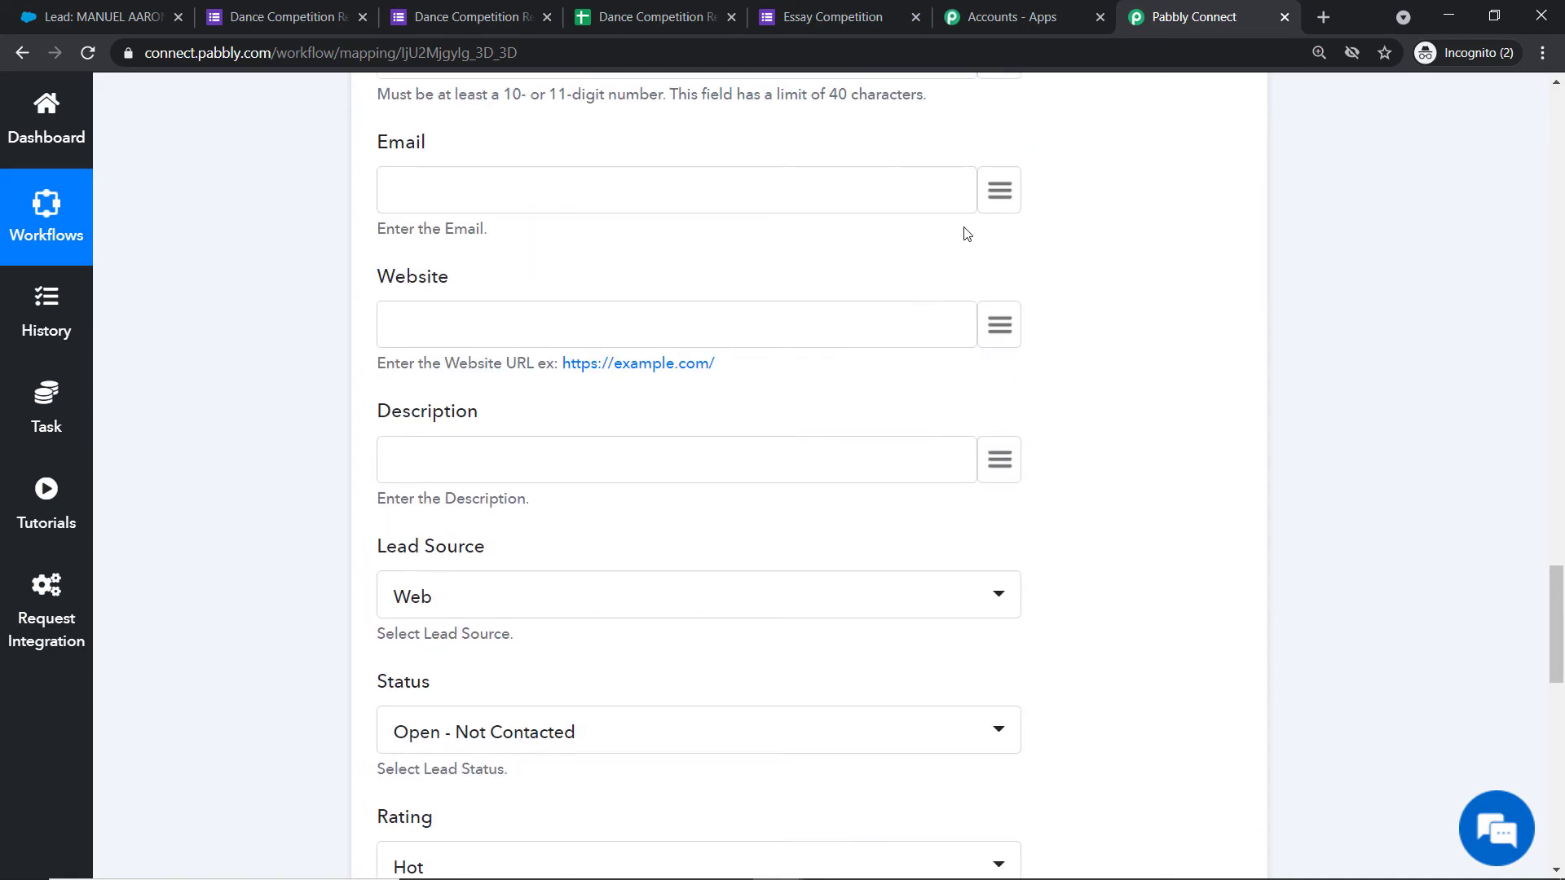
{"action": "left_click", "coordinate": [1000, 190]}
{"action": "left_click", "coordinate": [604, 326]}
{"action": "left_click", "coordinate": [615, 514]}
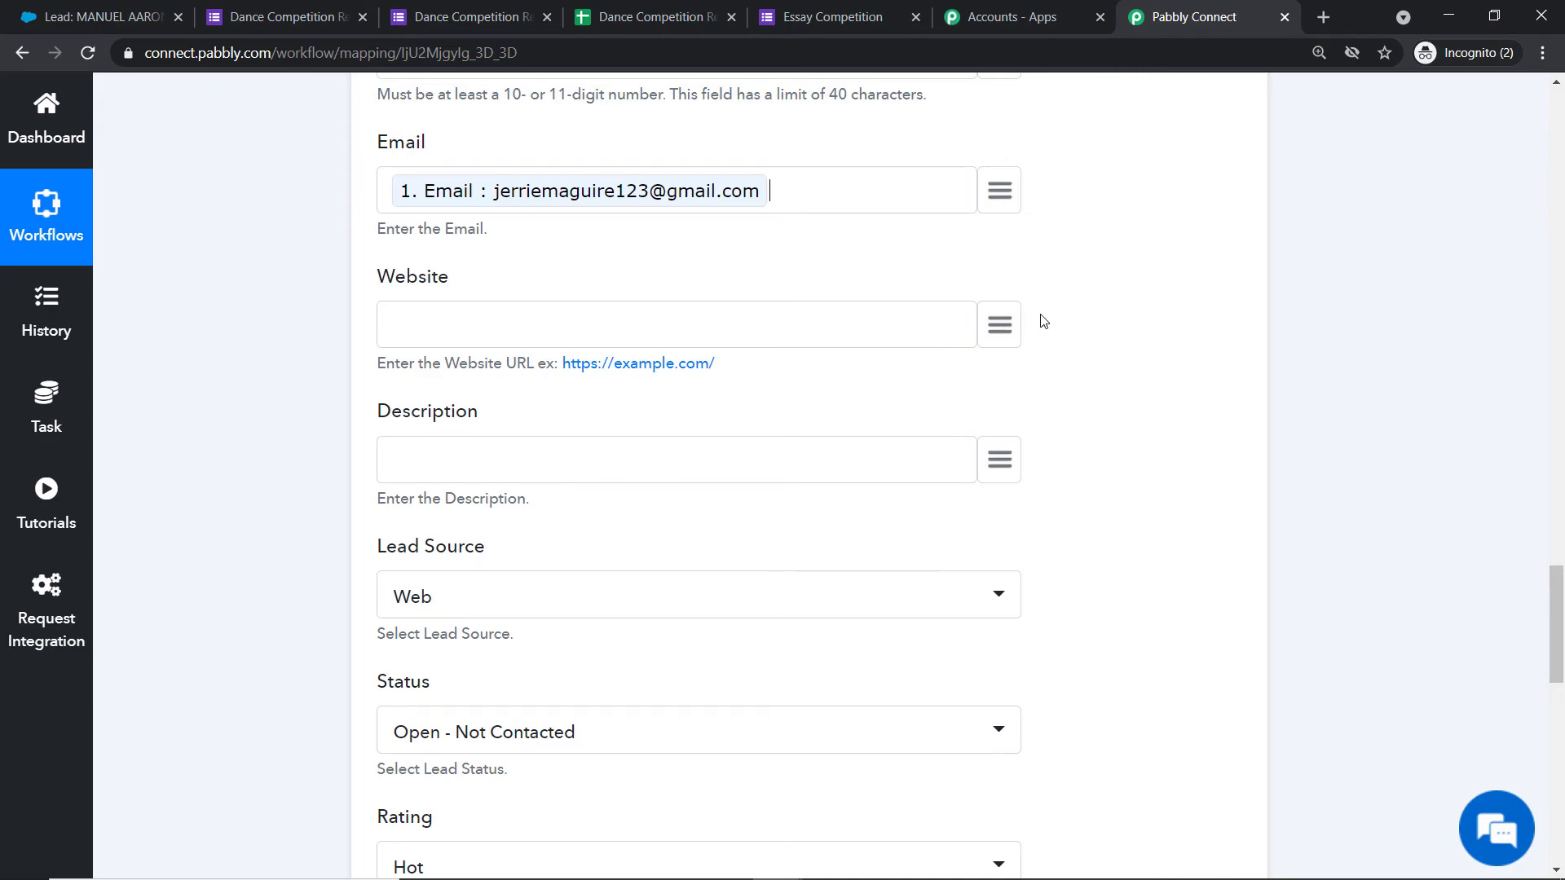
{"action": "scroll", "coordinate": [1059, 338], "scroll_direction": "down", "scroll_amount": 2}
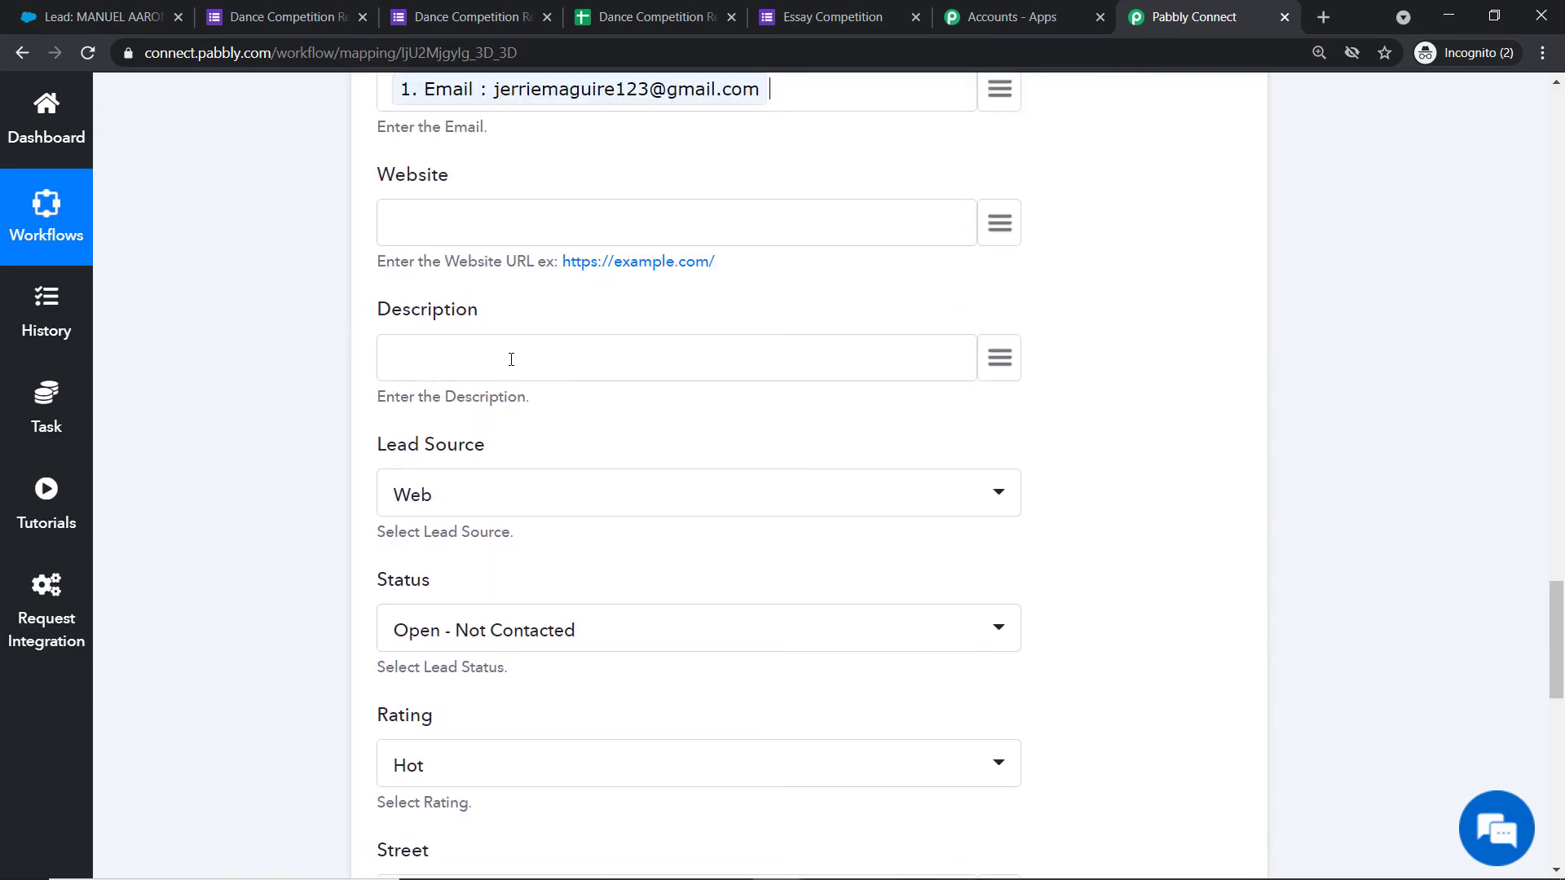
{"action": "scroll", "coordinate": [447, 466], "scroll_direction": "down", "scroll_amount": 2}
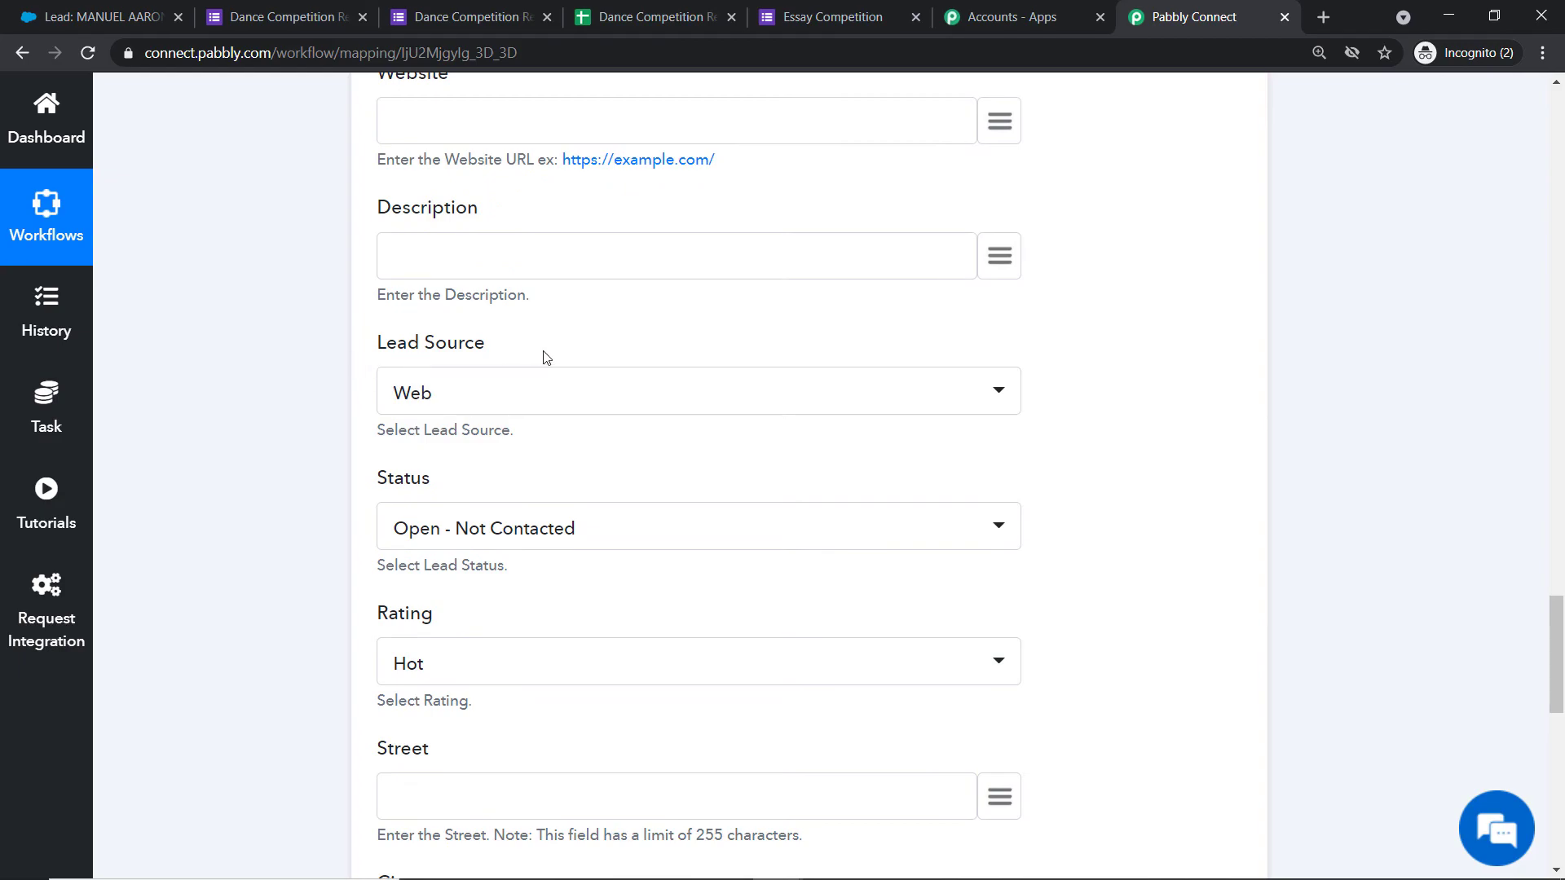
Keep Lead Source as Web and Status as Open - Not Contacted, and set Rating to Warm.
{"action": "left_click", "coordinate": [526, 385]}
{"action": "left_click", "coordinate": [604, 336]}
{"action": "scroll", "coordinate": [554, 471], "scroll_direction": "down", "scroll_amount": 2}
{"action": "scroll", "coordinate": [629, 437], "scroll_direction": "down", "scroll_amount": 2}
{"action": "left_click", "coordinate": [588, 338]}
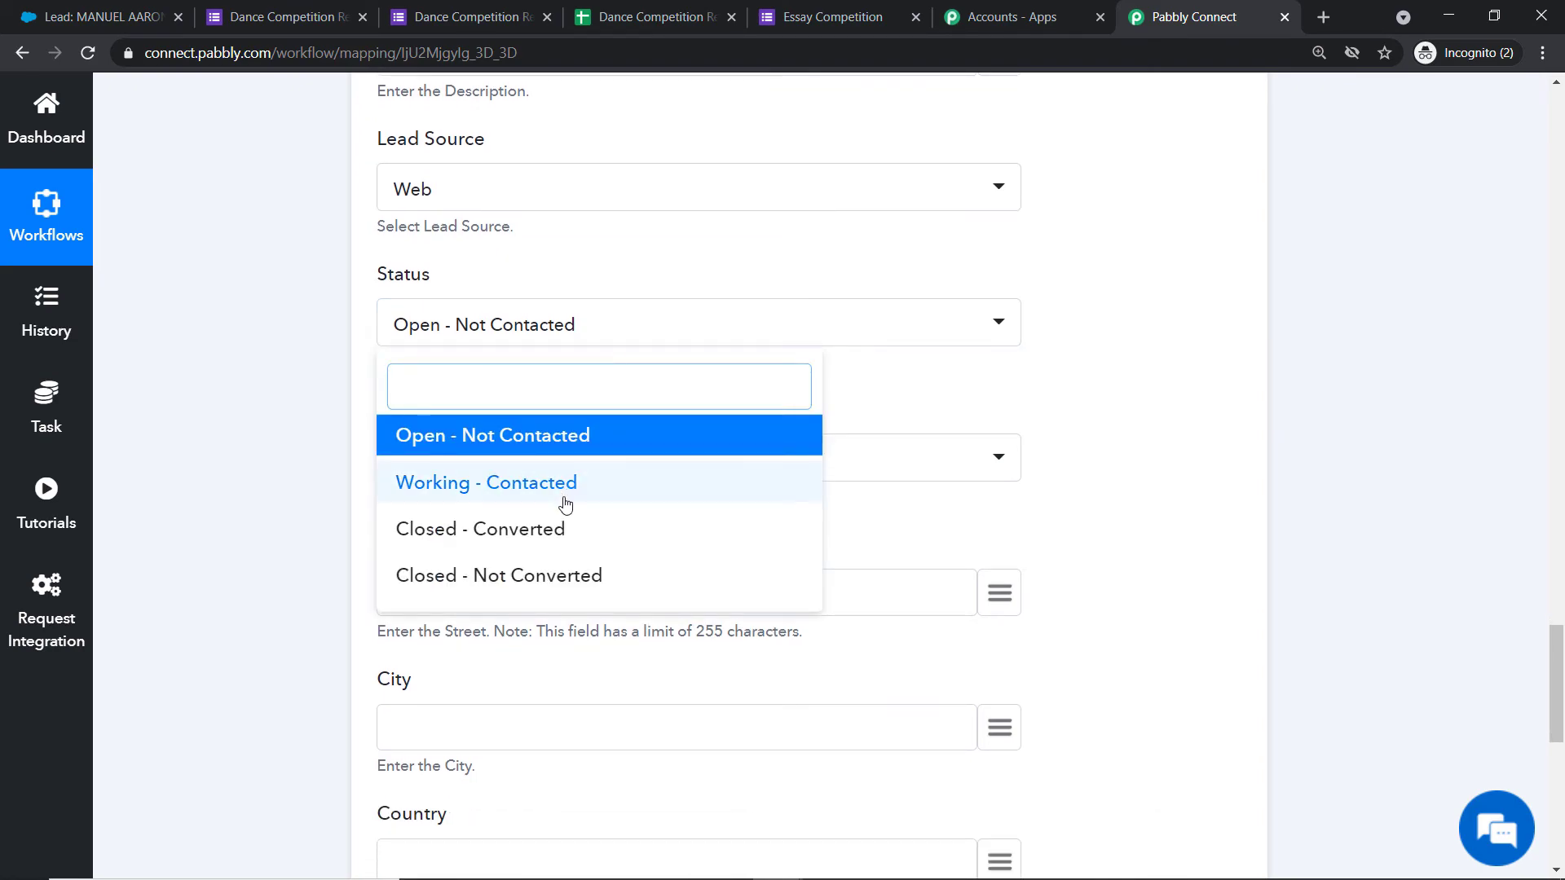
{"action": "left_click", "coordinate": [505, 445]}
{"action": "scroll", "coordinate": [664, 356], "scroll_direction": "down", "scroll_amount": 3}
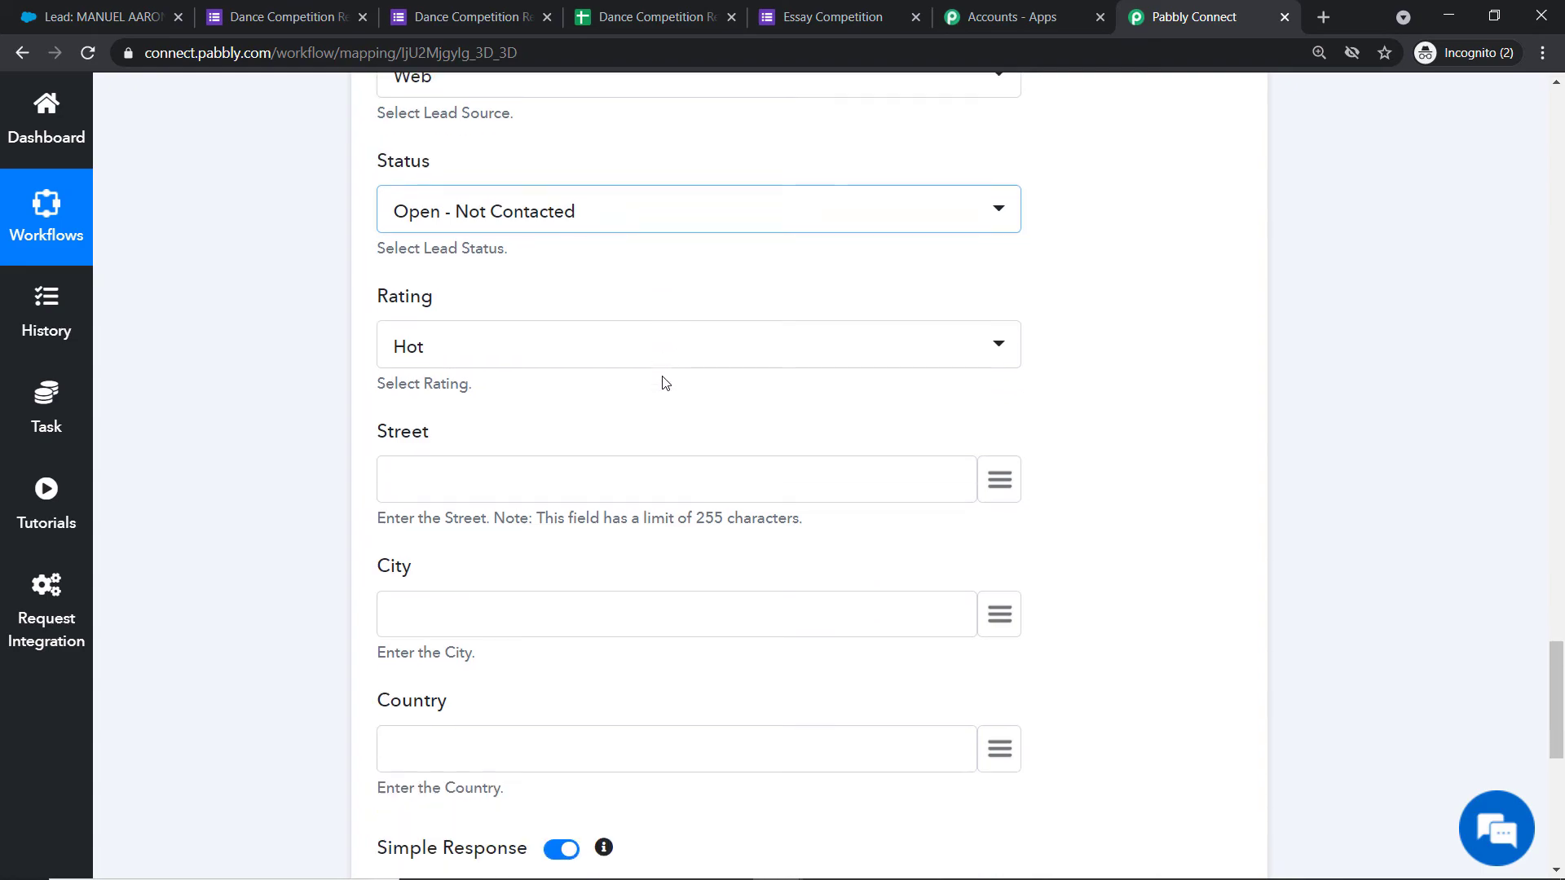
{"action": "left_click", "coordinate": [580, 256]}
{"action": "left_click", "coordinate": [513, 417]}
Map the Google Forms response's street and city answers into the Street and City fields.
{"action": "scroll", "coordinate": [697, 183], "scroll_direction": "down", "scroll_amount": 3}
{"action": "left_click", "coordinate": [1011, 191]}
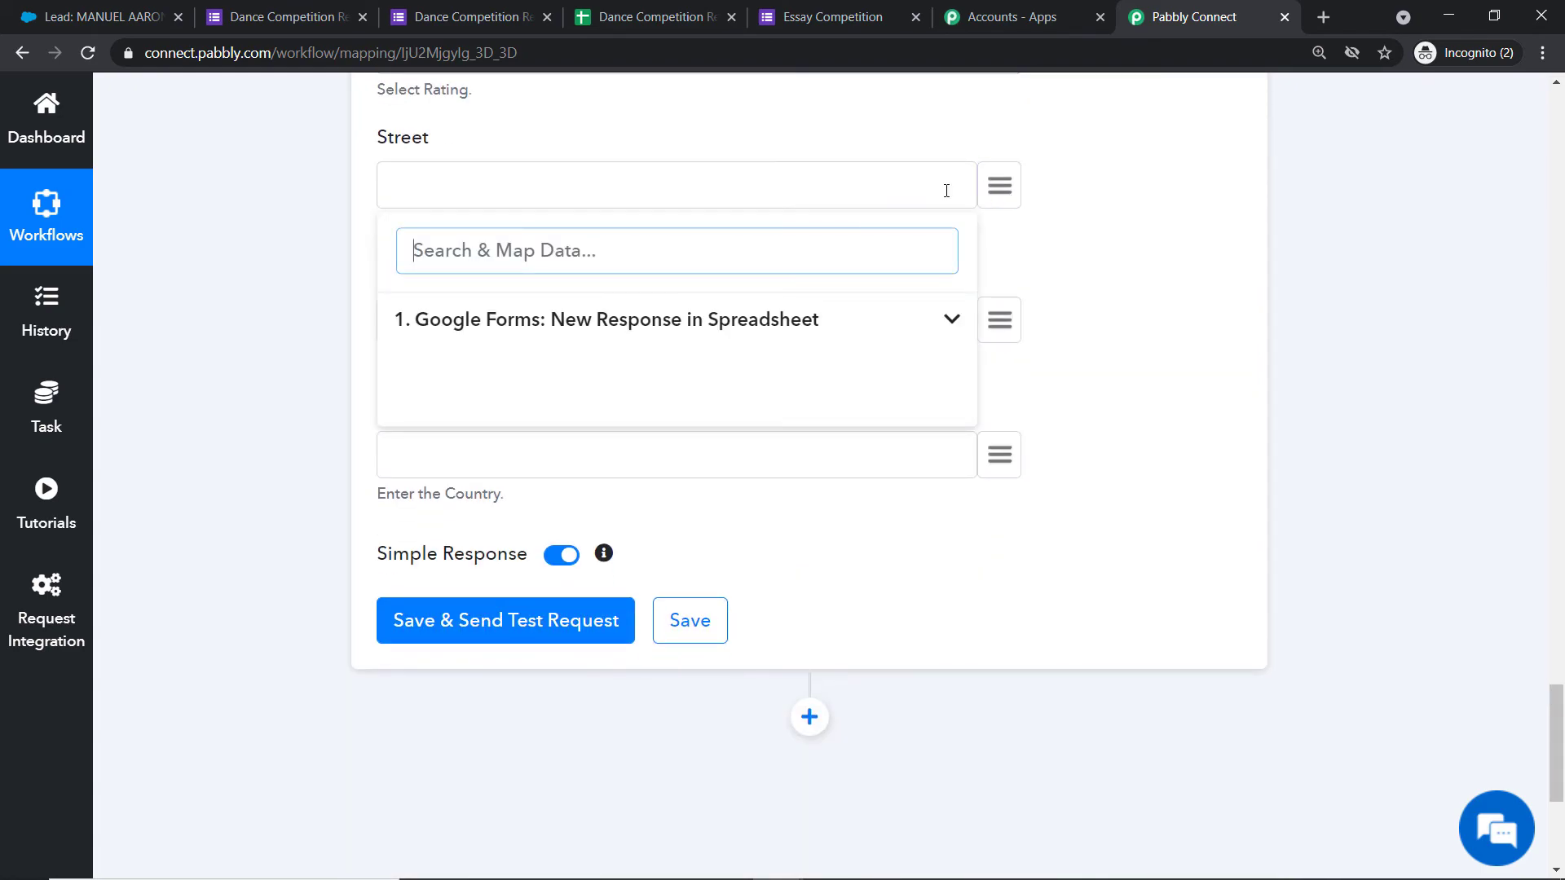
{"action": "left_click", "coordinate": [581, 330]}
{"action": "left_click", "coordinate": [611, 657]}
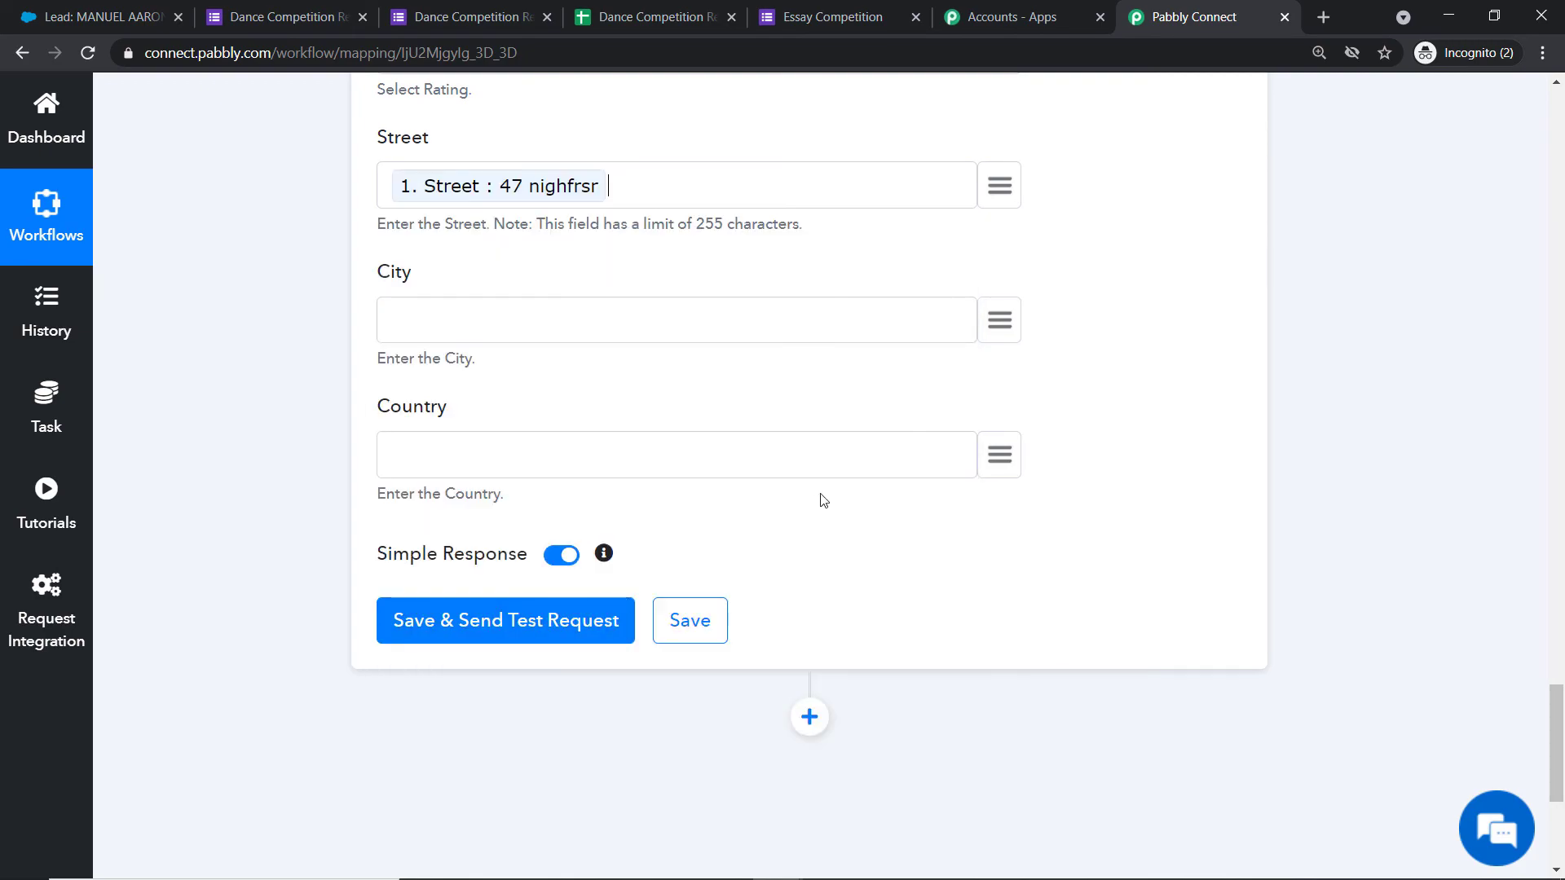
{"action": "scroll", "coordinate": [897, 359], "scroll_direction": "down", "scroll_amount": 2}
{"action": "left_click", "coordinate": [997, 217]}
{"action": "left_click", "coordinate": [609, 352]}
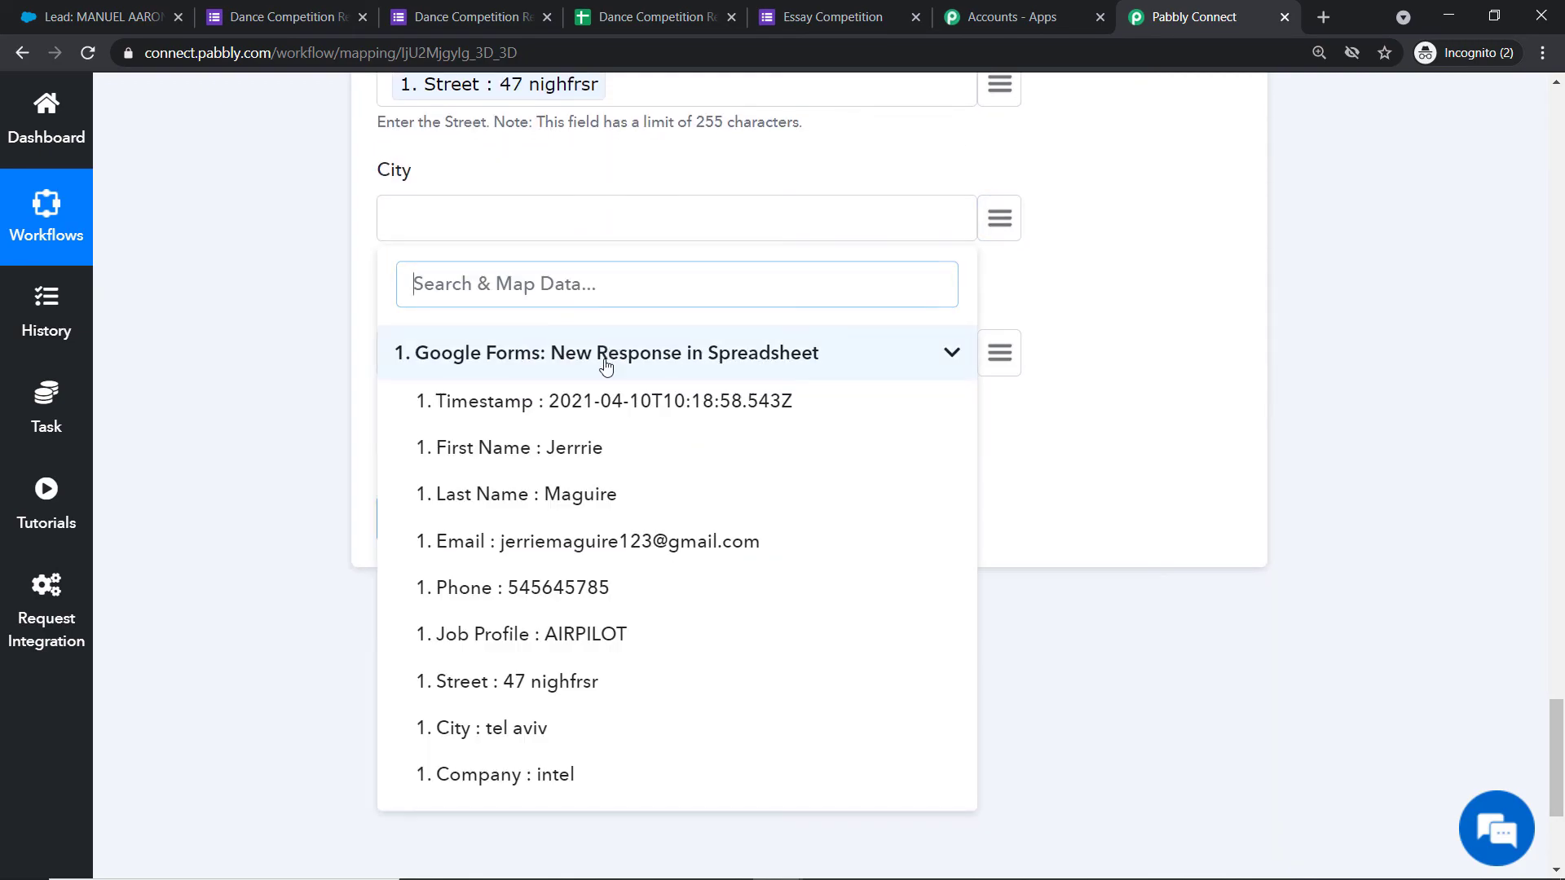
{"action": "left_click", "coordinate": [519, 723]}
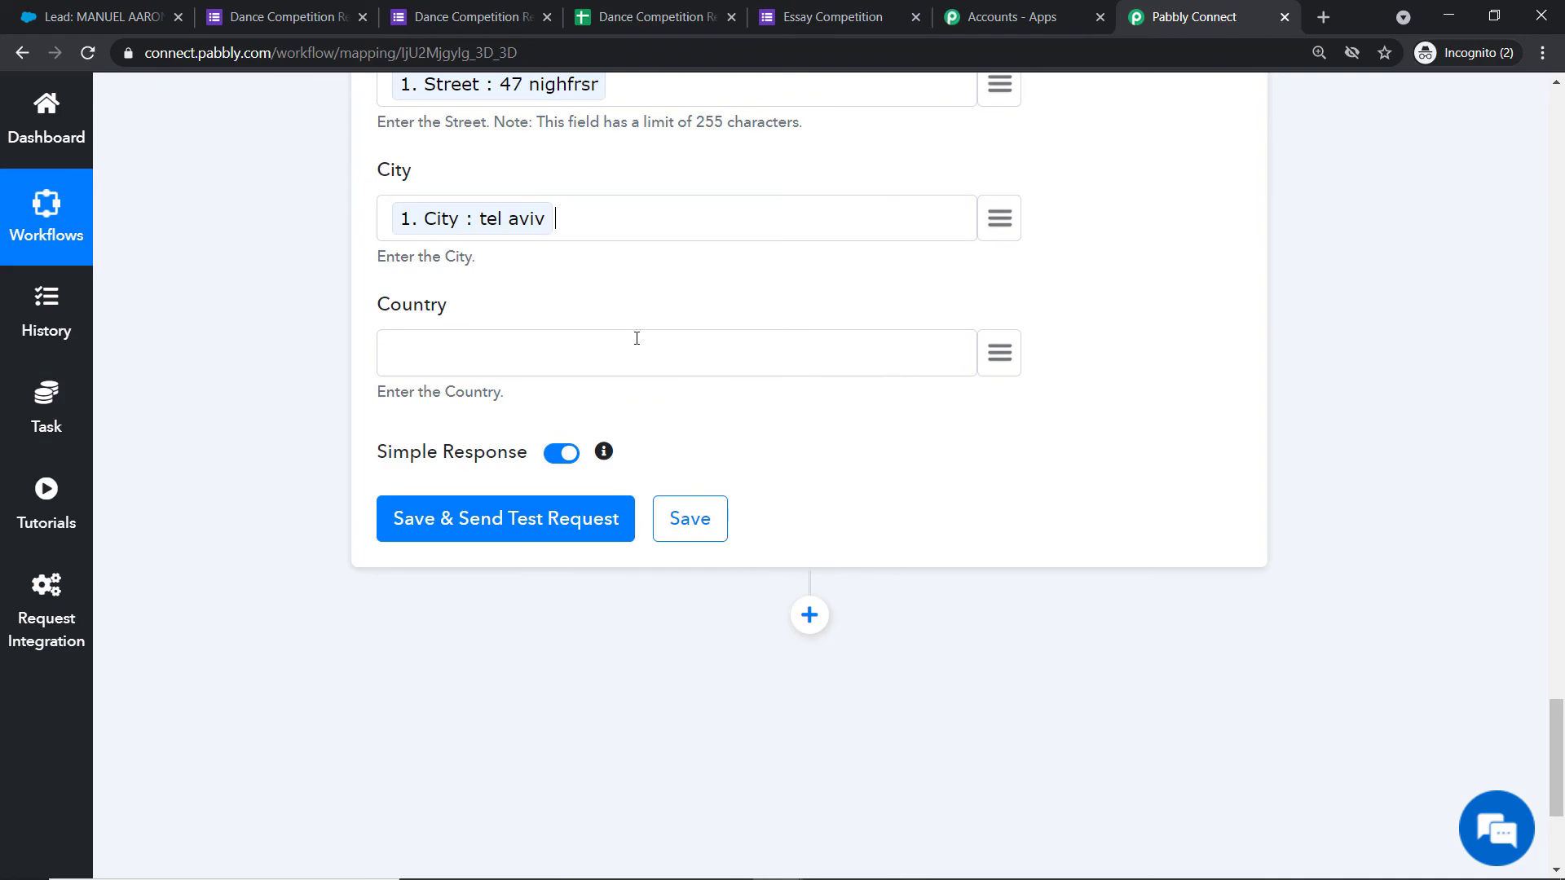
{"action": "scroll", "coordinate": [532, 380], "scroll_direction": "up", "scroll_amount": 20}
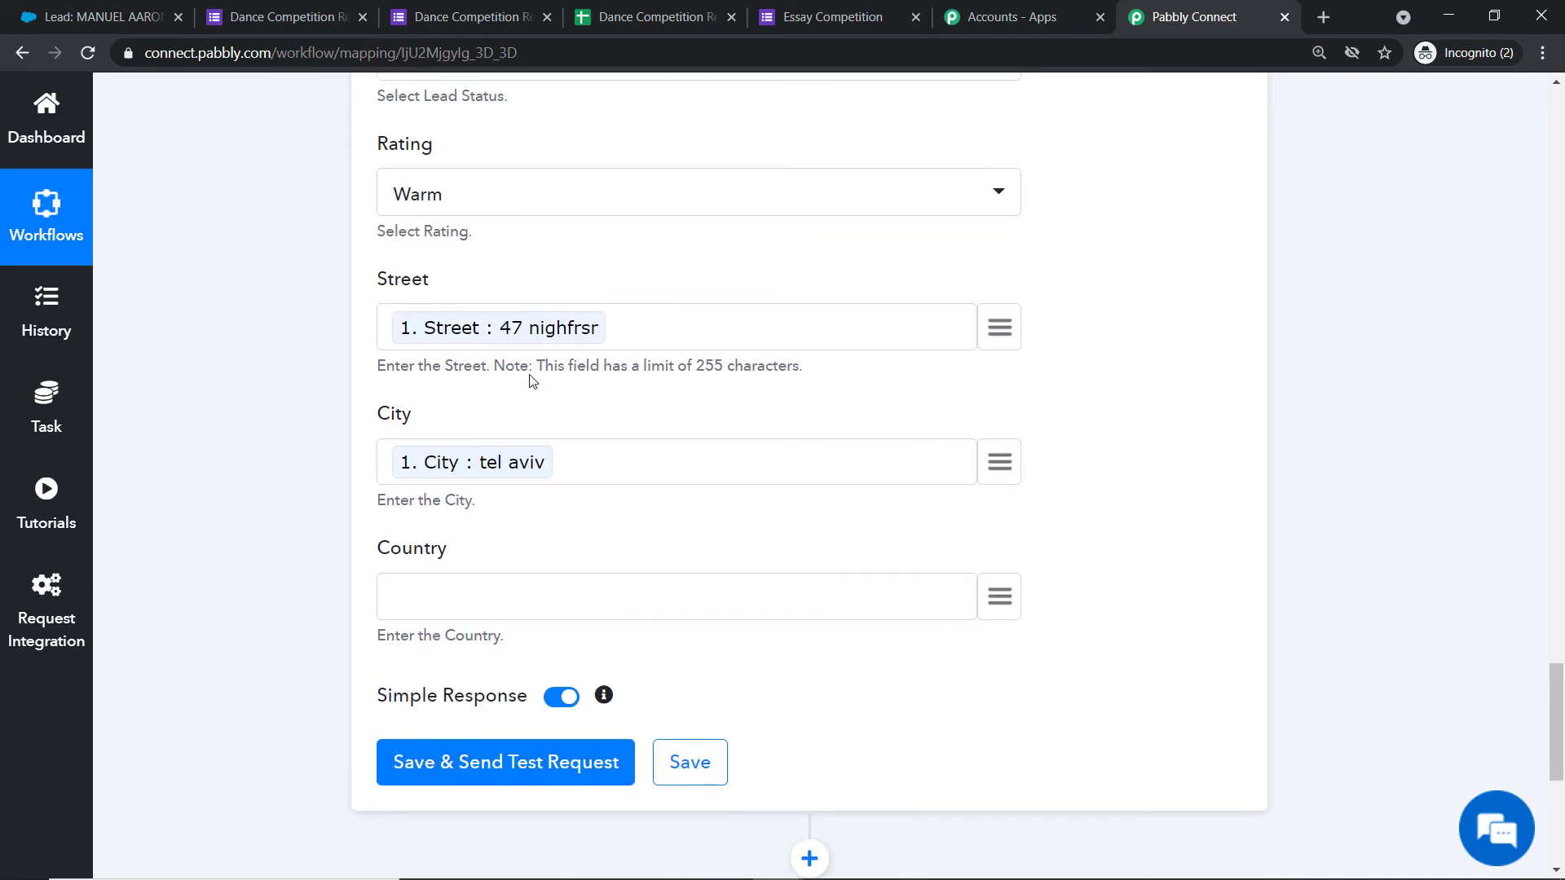
{"action": "scroll", "coordinate": [530, 380], "scroll_direction": "up", "scroll_amount": 4}
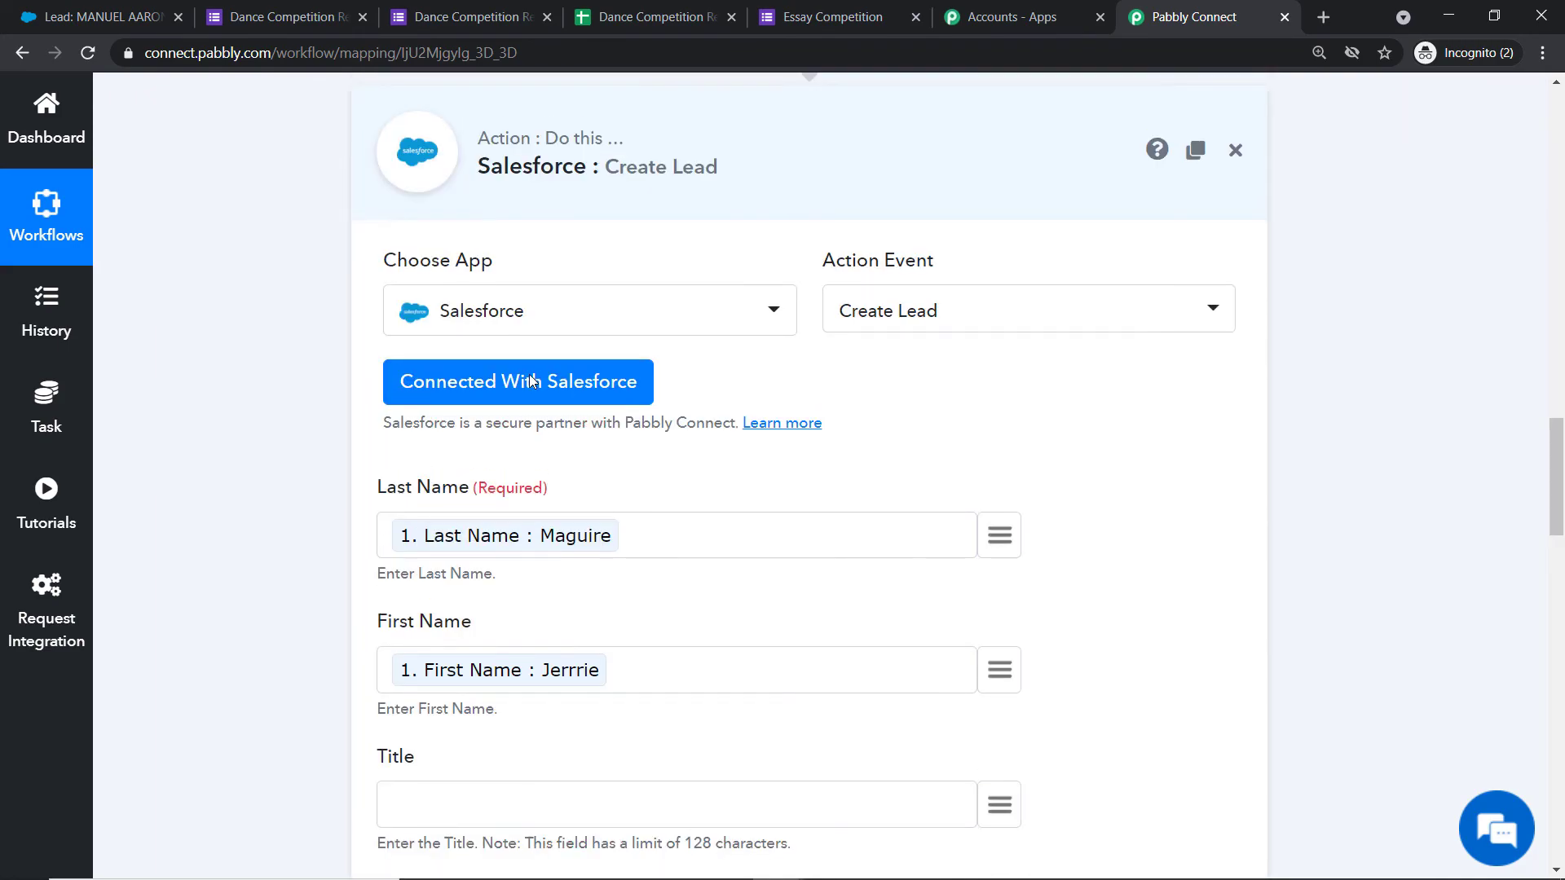
{"action": "scroll", "coordinate": [638, 511], "scroll_direction": "down", "scroll_amount": 6}
{"action": "scroll", "coordinate": [637, 506], "scroll_direction": "down", "scroll_amount": 12}
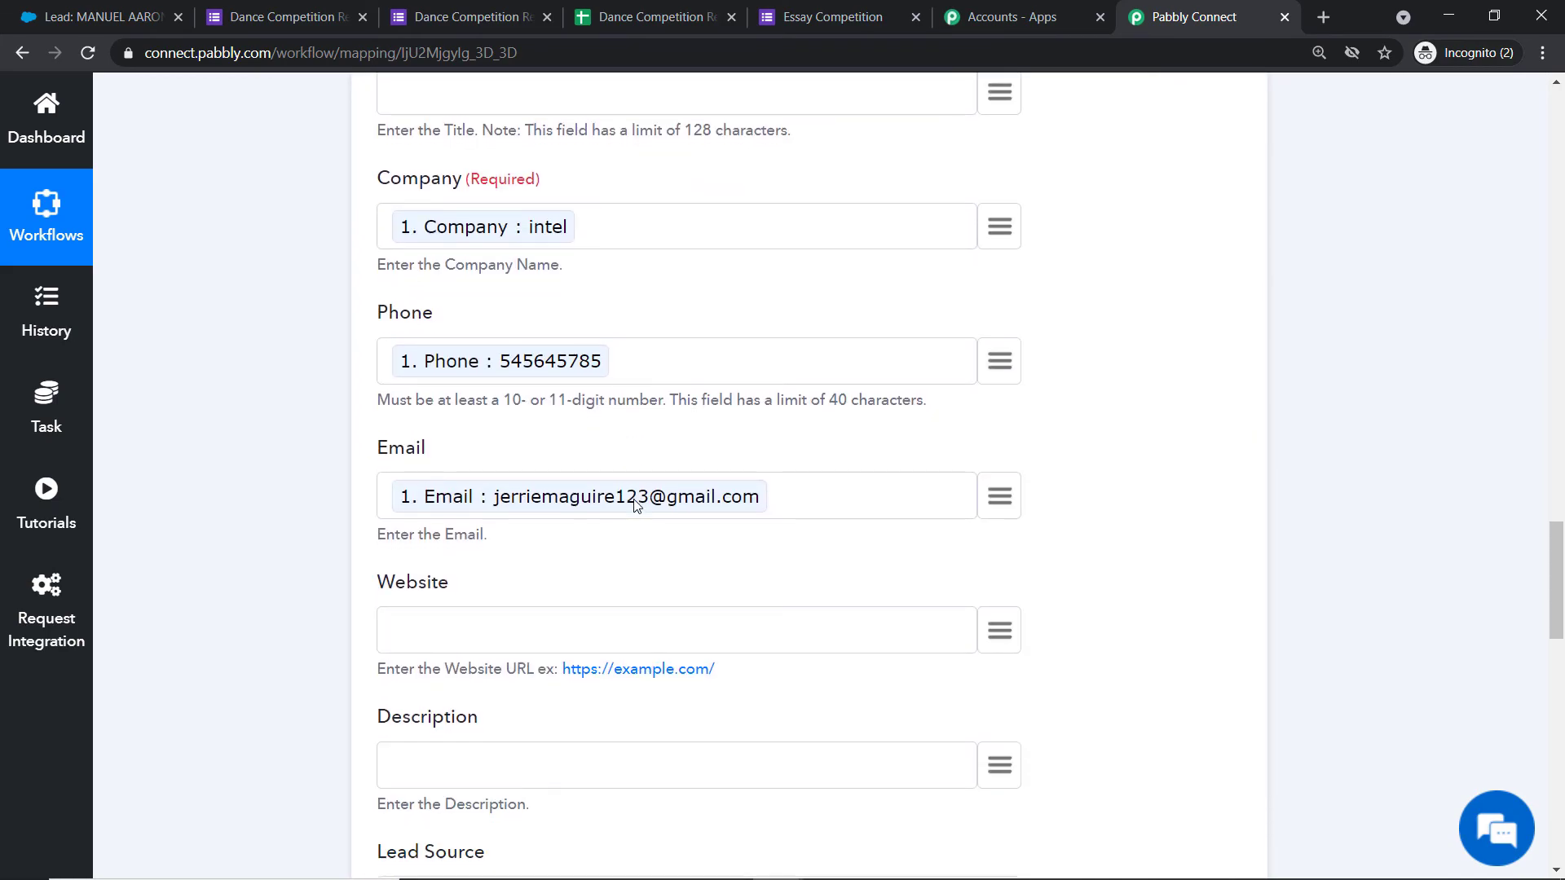
{"action": "scroll", "coordinate": [636, 499], "scroll_direction": "down", "scroll_amount": 7}
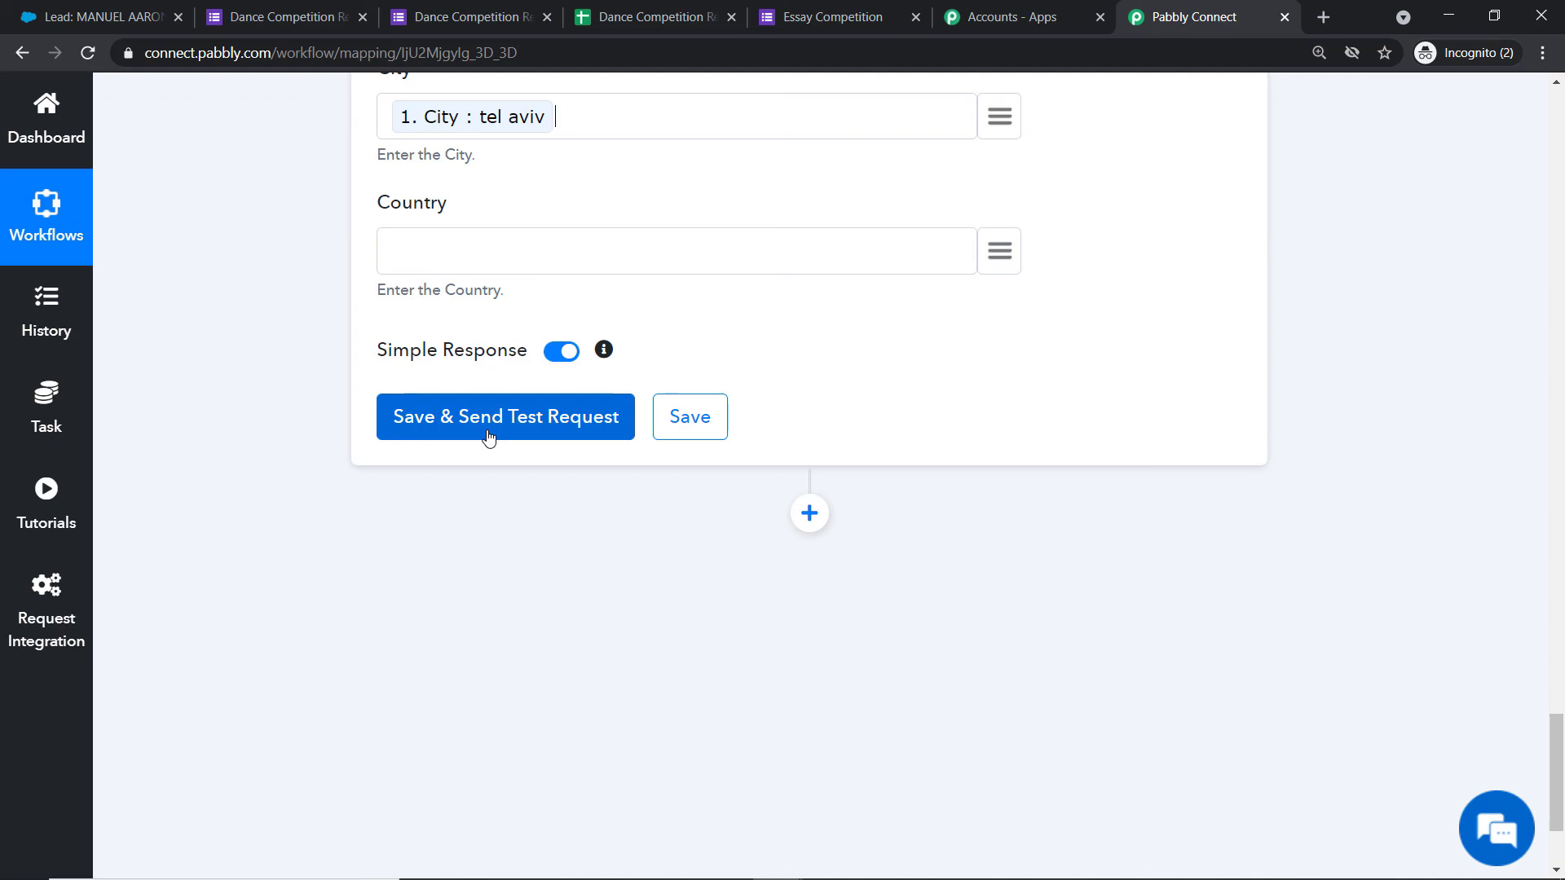
Save the Create Lead step, send a test request, and refresh Salesforce's Recent Leads list.
{"action": "left_click", "coordinate": [488, 438]}
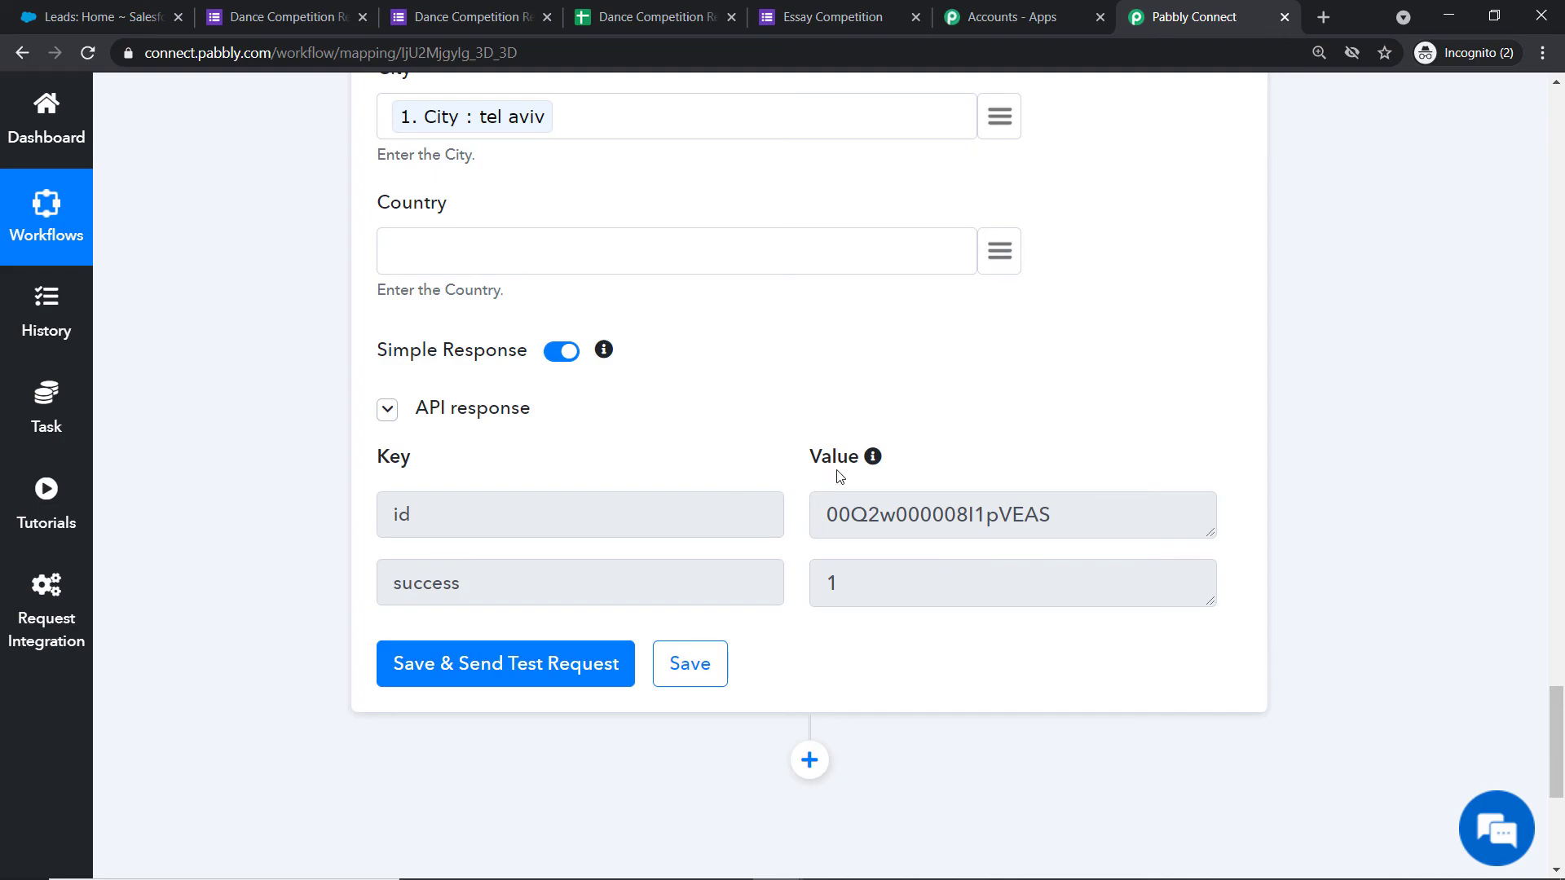
{"action": "left_click", "coordinate": [102, 16]}
{"action": "left_click", "coordinate": [87, 52]}
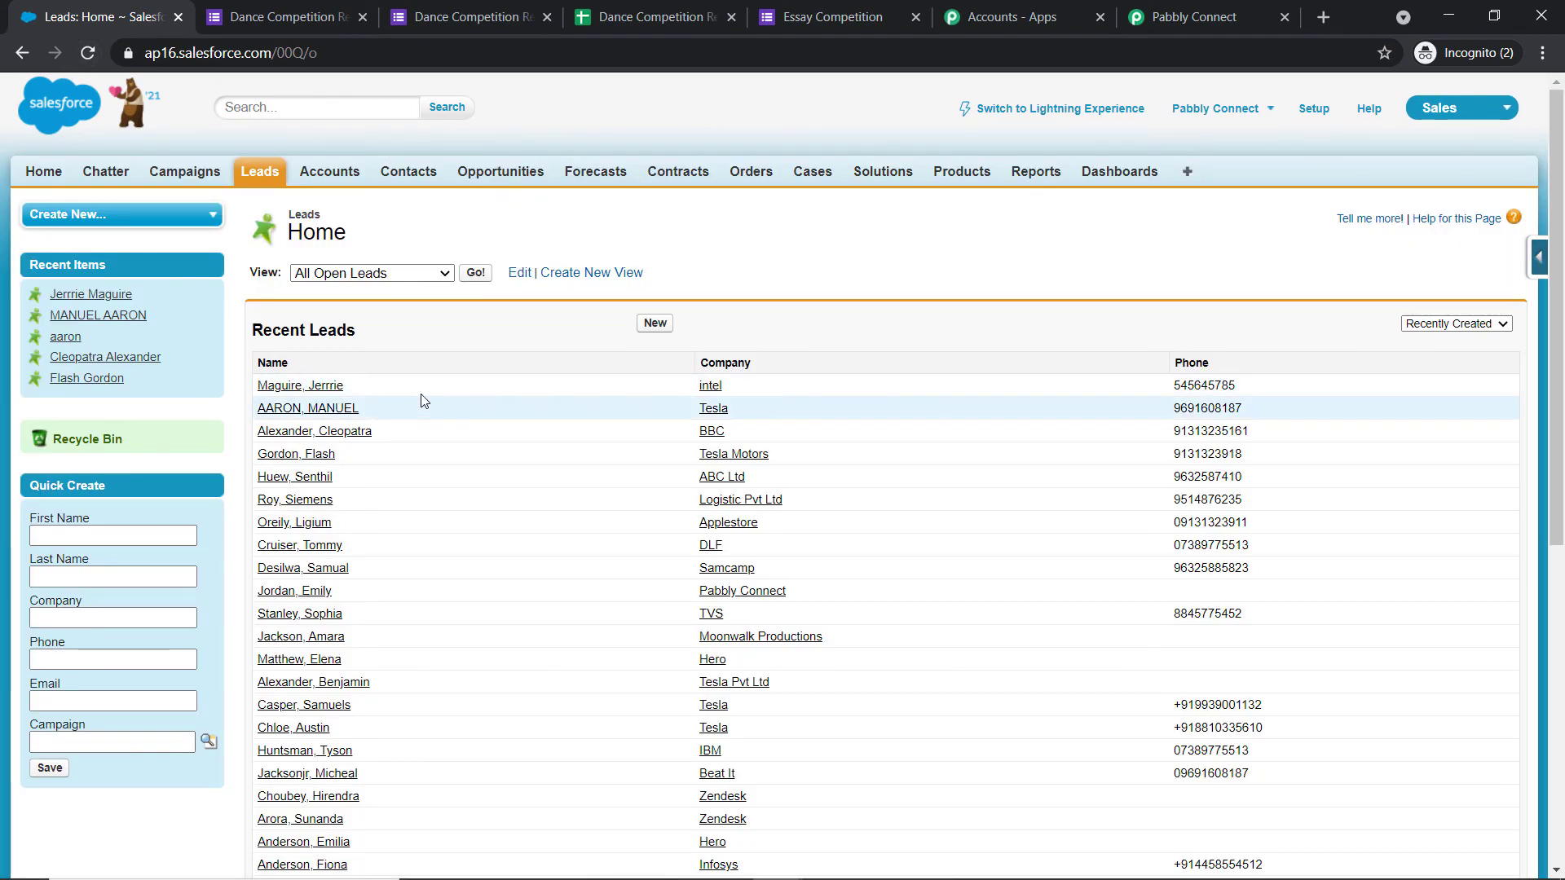
Open the new test lead's record, confirm the Warm rating and address, then return to Pabbly Connect.
{"action": "left_click", "coordinate": [285, 390]}
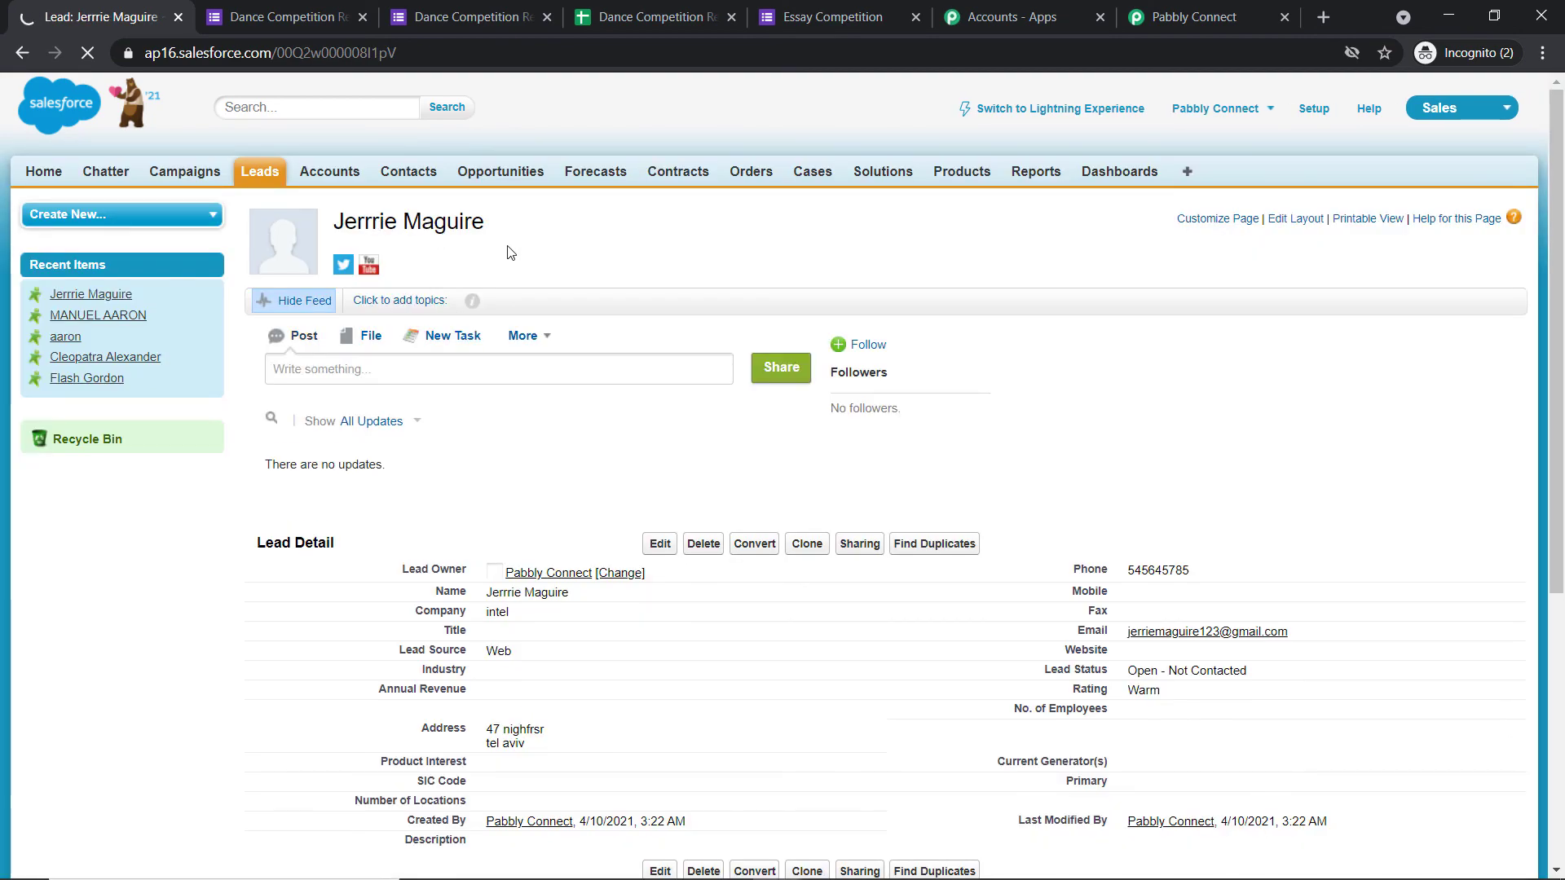
{"action": "scroll", "coordinate": [516, 395], "scroll_direction": "down", "scroll_amount": 2}
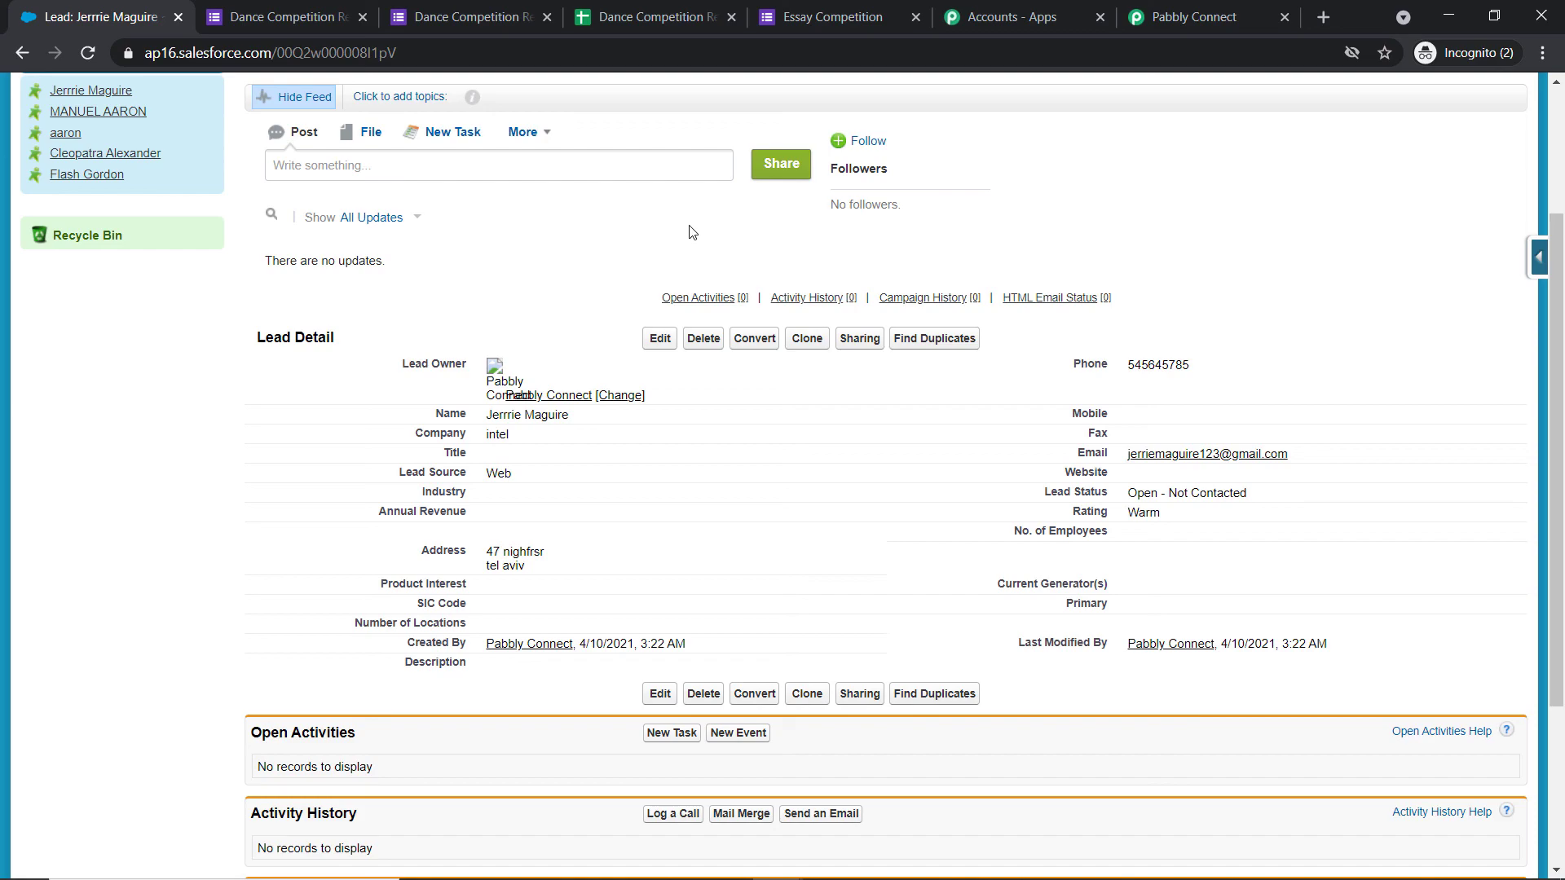
{"action": "left_click", "coordinate": [1173, 10]}
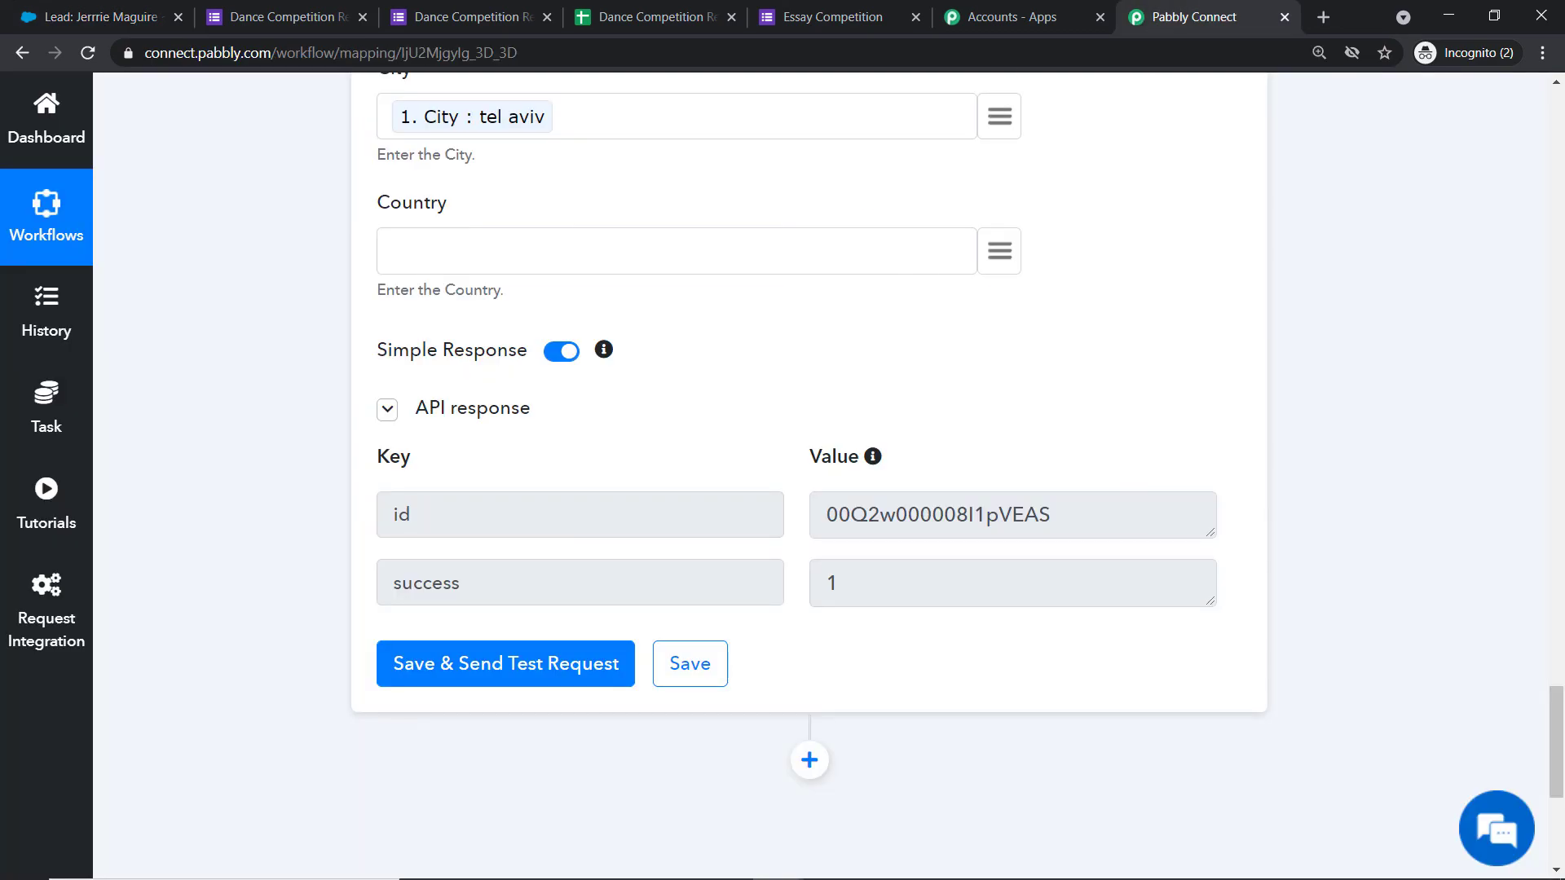
Collapse the Salesforce Create Lead and Google Forms trigger steps to show the two-step workflow.
{"action": "scroll", "coordinate": [1527, 548], "scroll_direction": "up", "scroll_amount": 20}
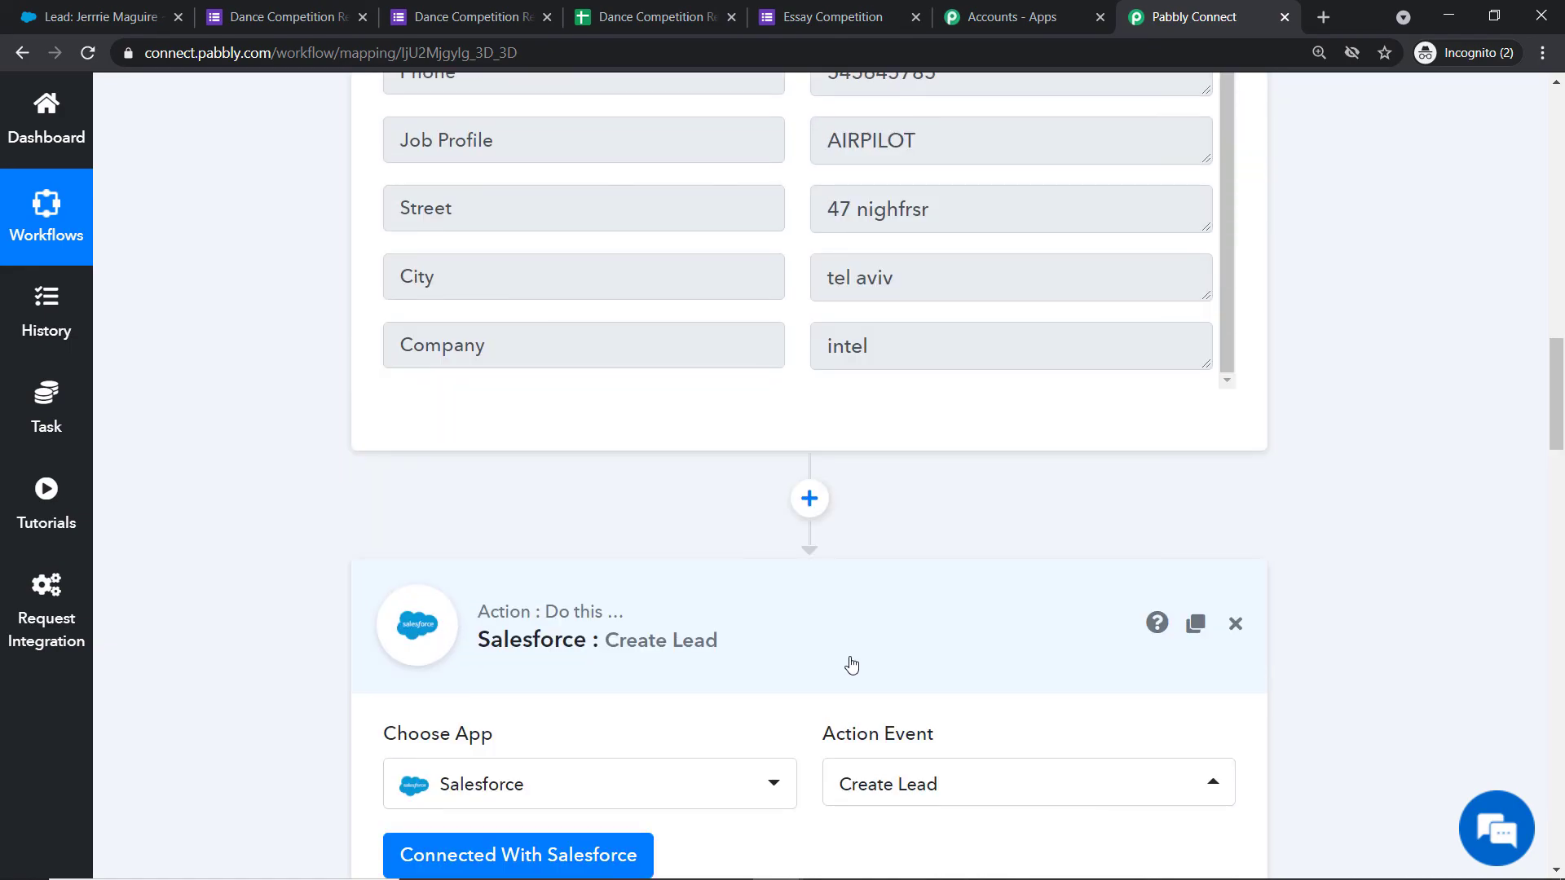
{"action": "left_click", "coordinate": [851, 665]}
{"action": "left_click_drag", "start_coordinate": [1557, 580], "coordinate": [1558, 176]}
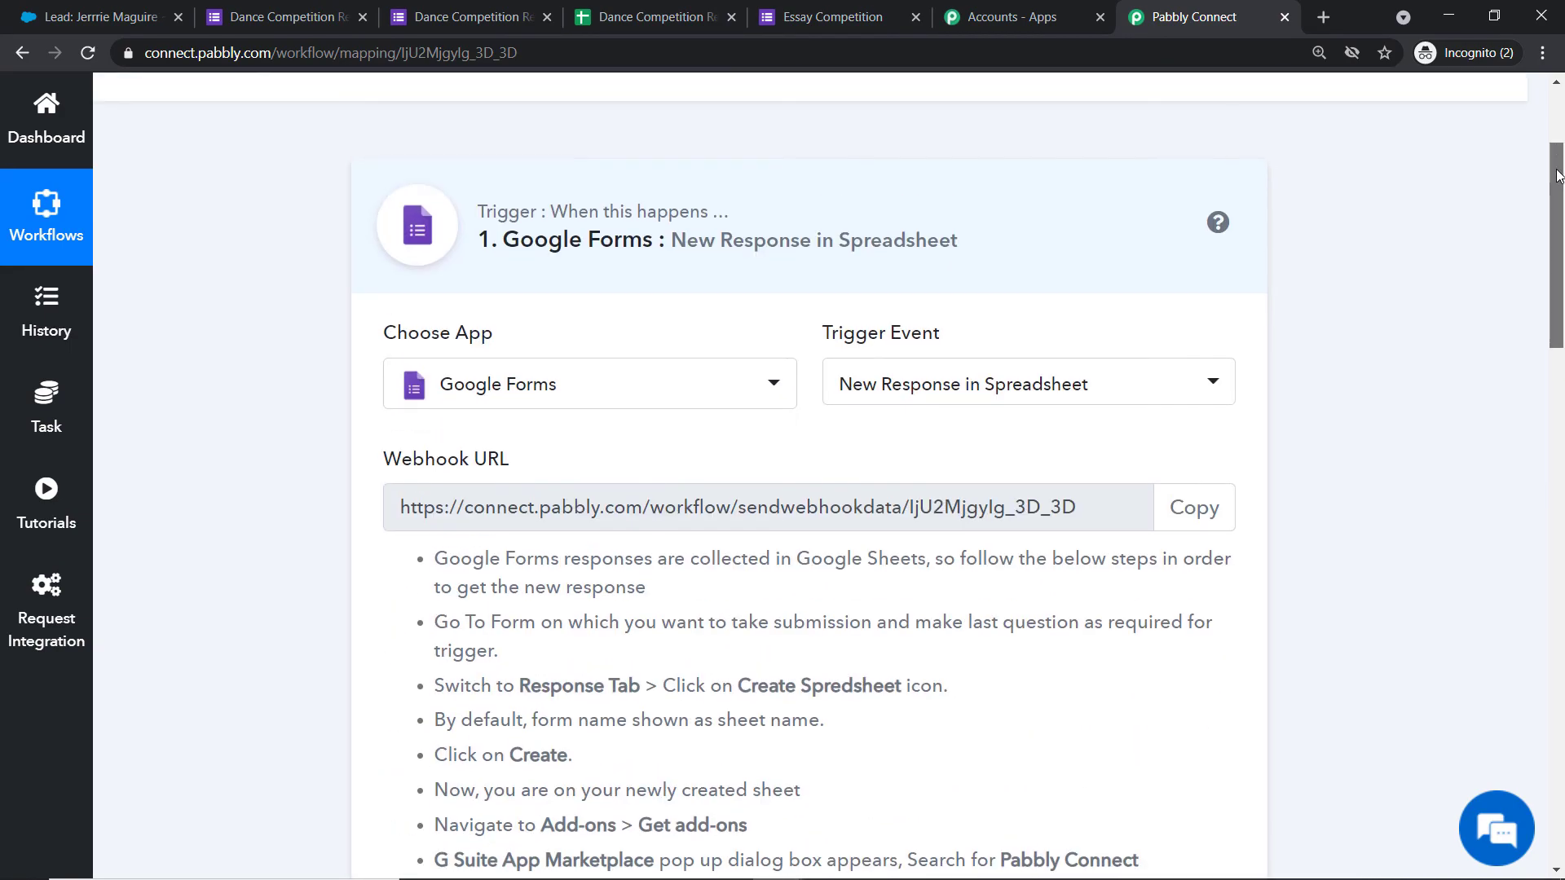
{"action": "left_click", "coordinate": [988, 241]}
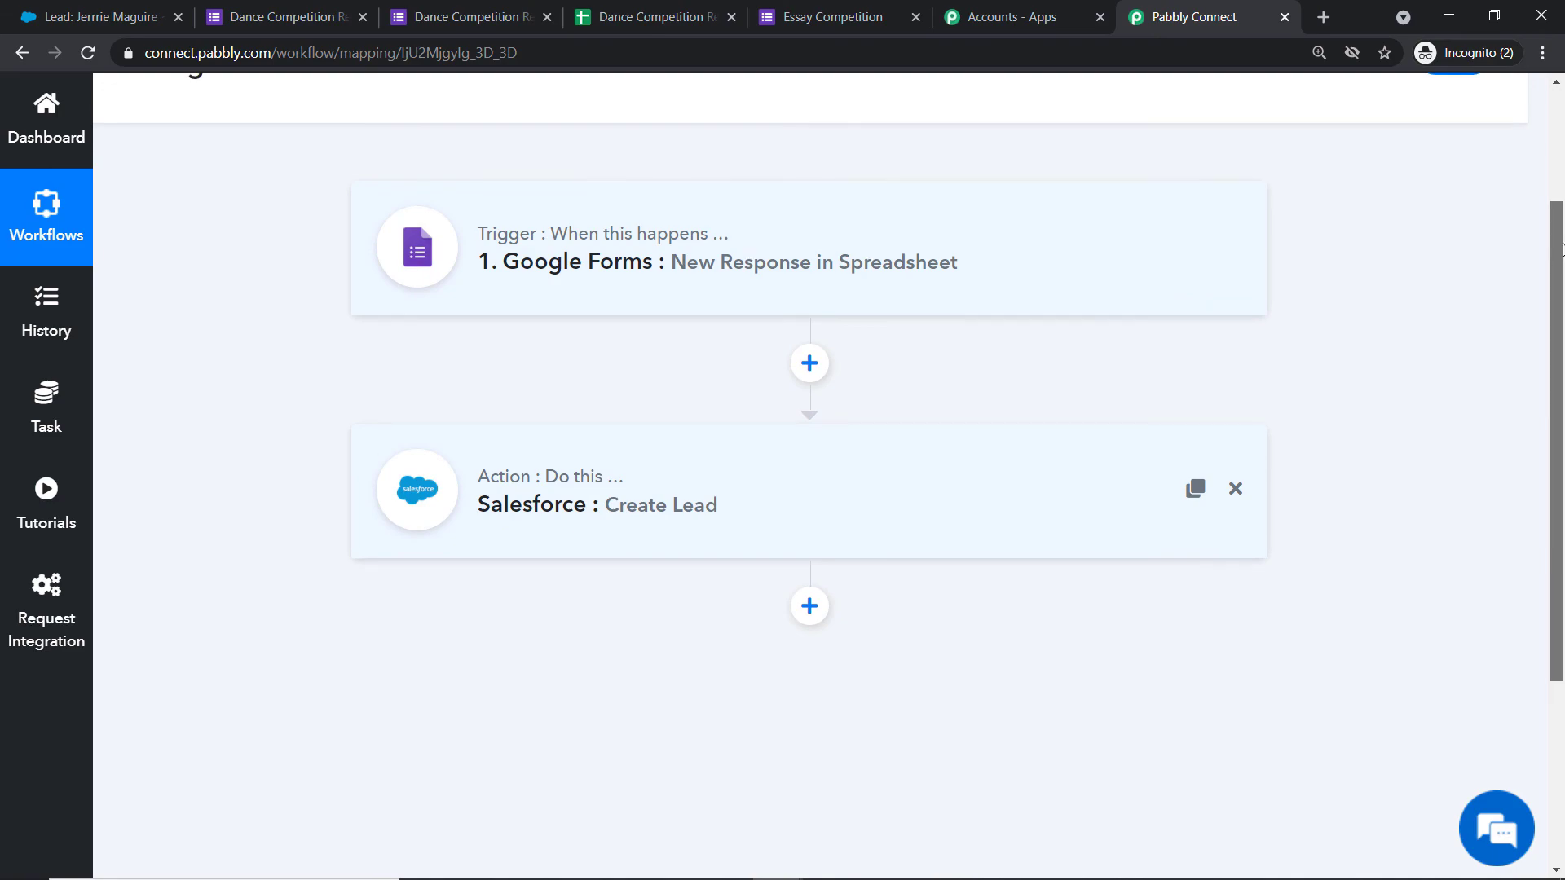
{"action": "scroll", "coordinate": [1560, 259], "scroll_direction": "up", "scroll_amount": 1}
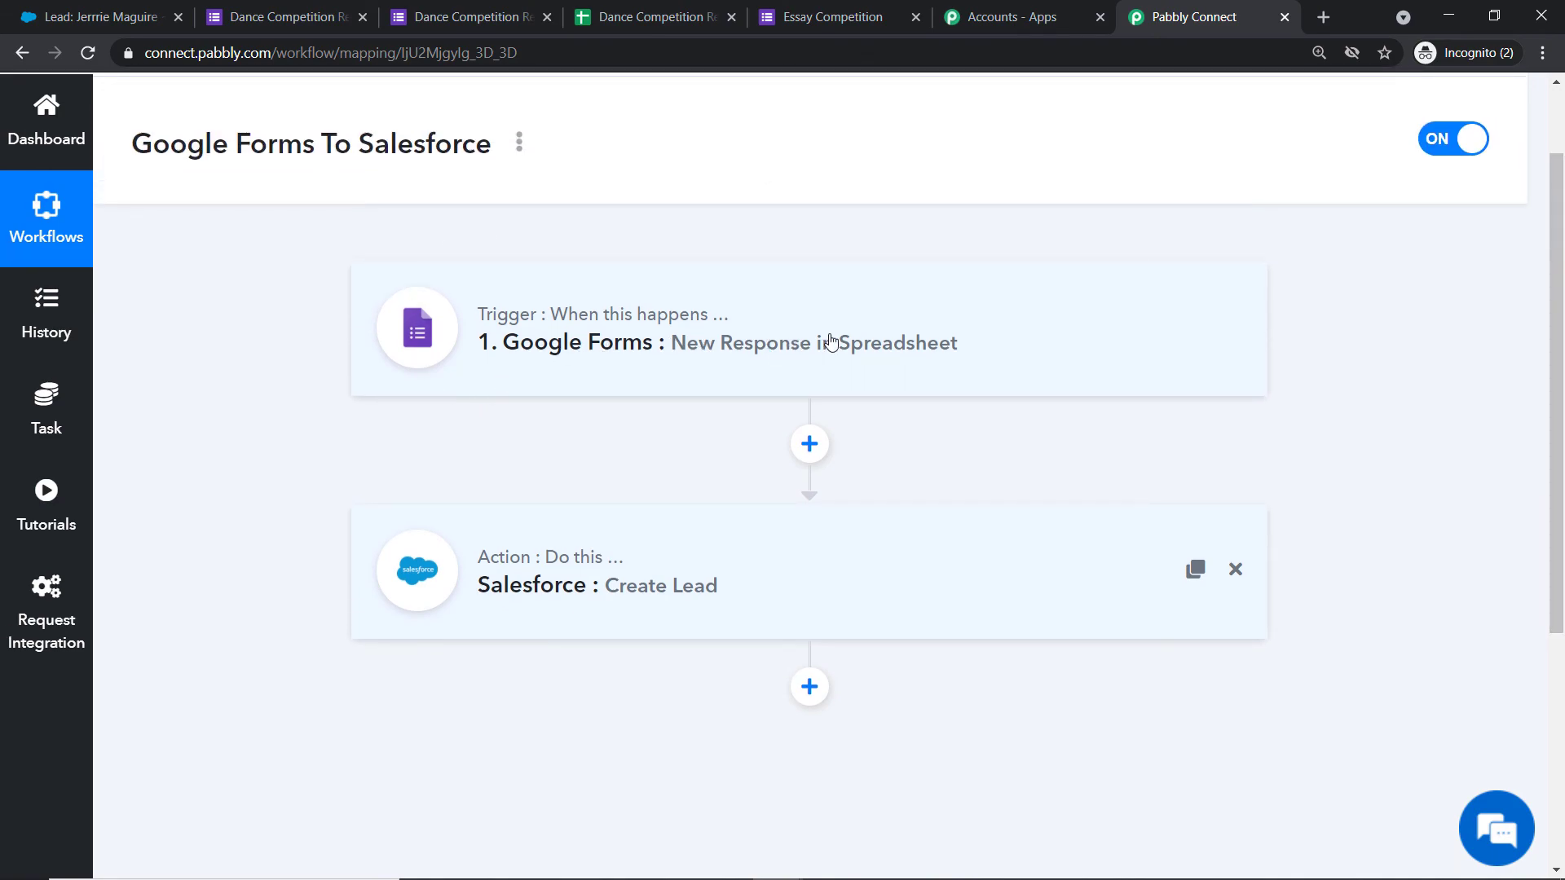